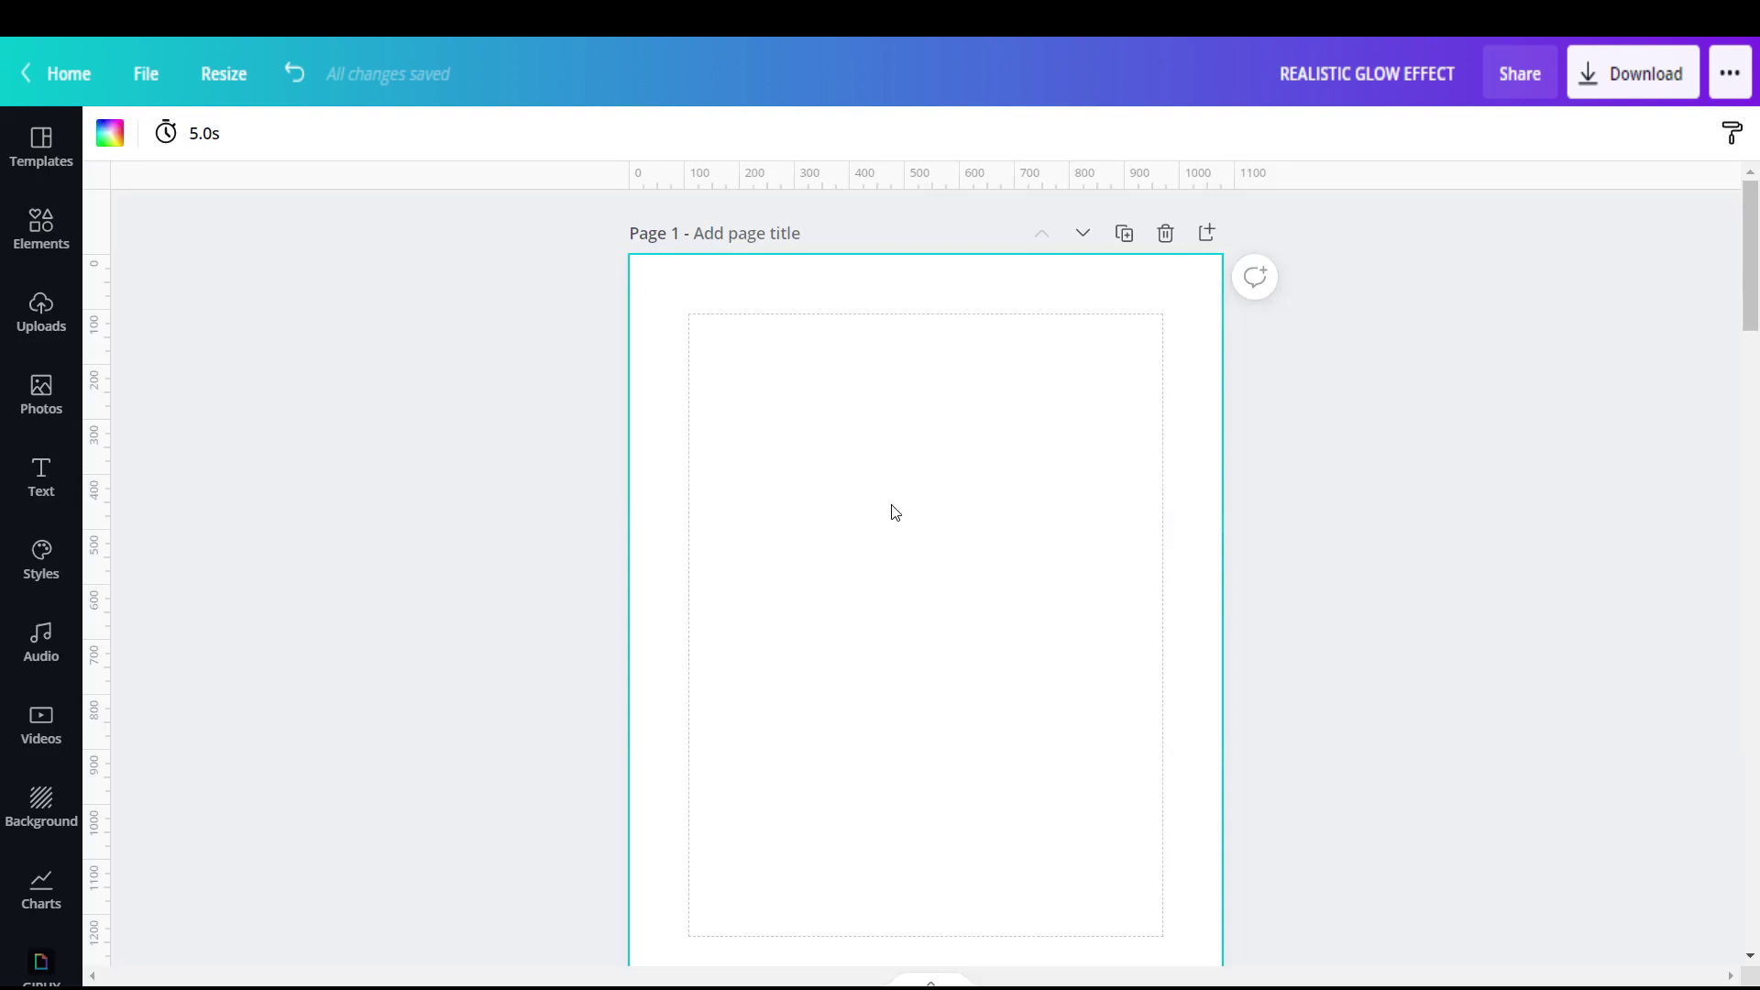
Add the recently used stock photo of the smiling woman in a black shirt to page 1.
click(42, 371)
click(314, 326)
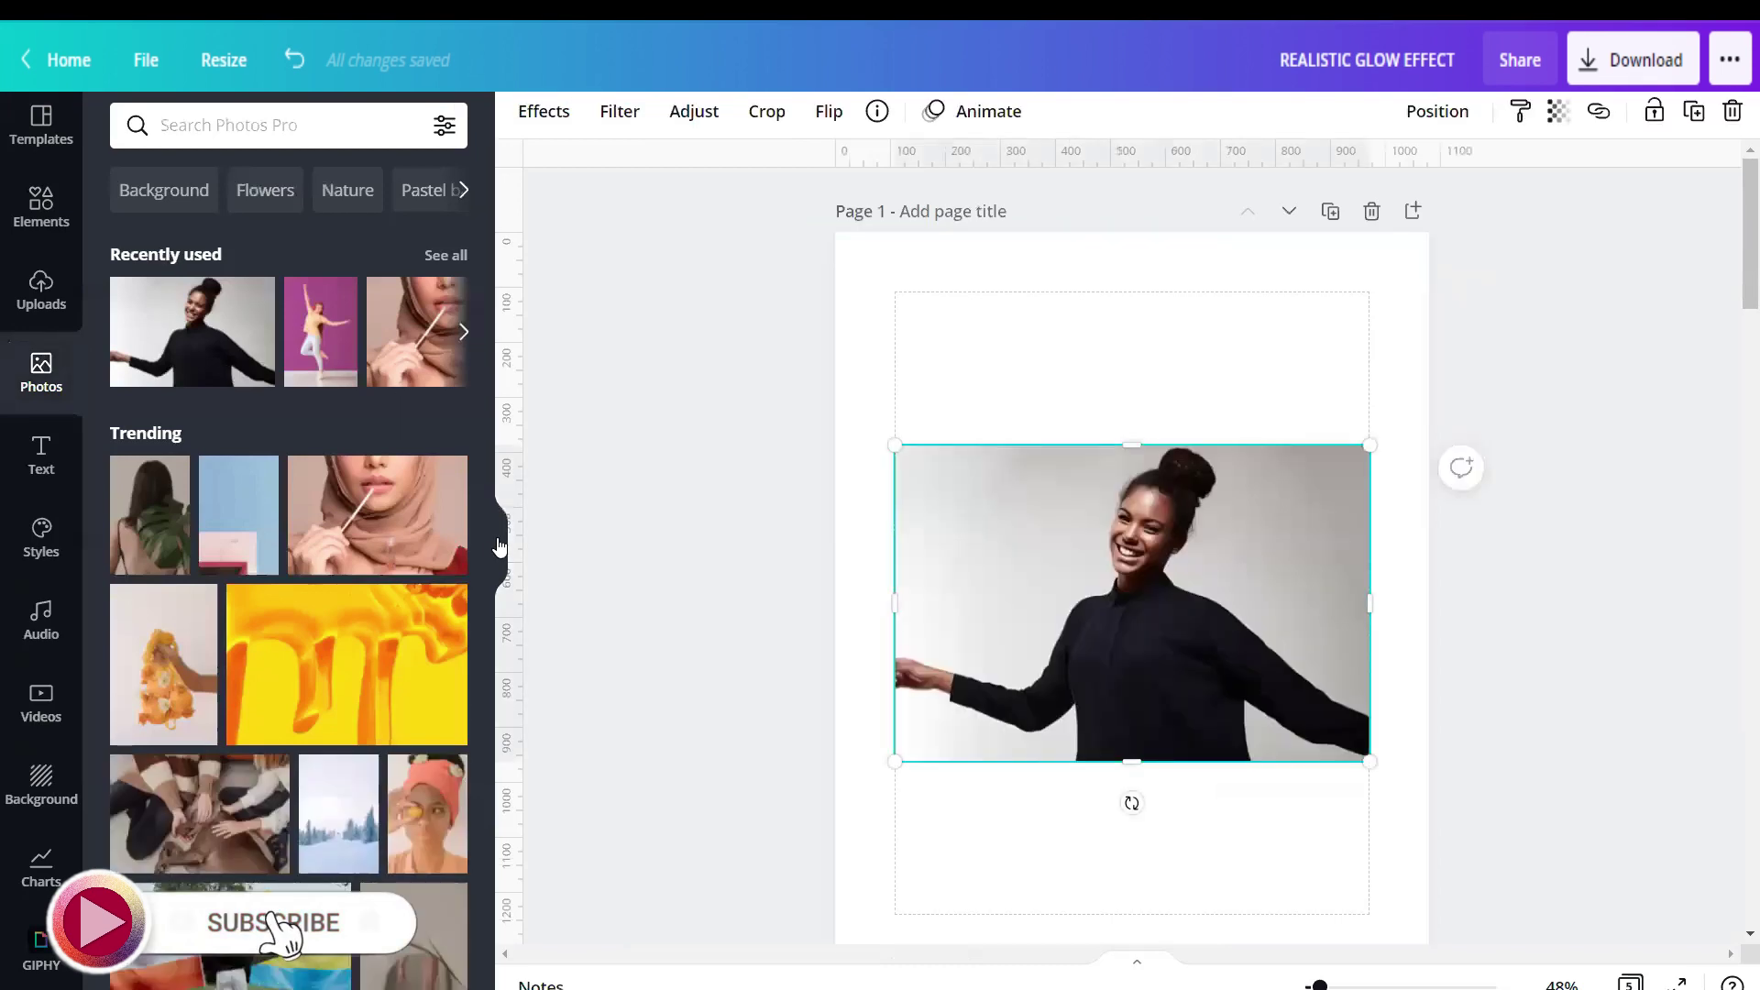
click(495, 530)
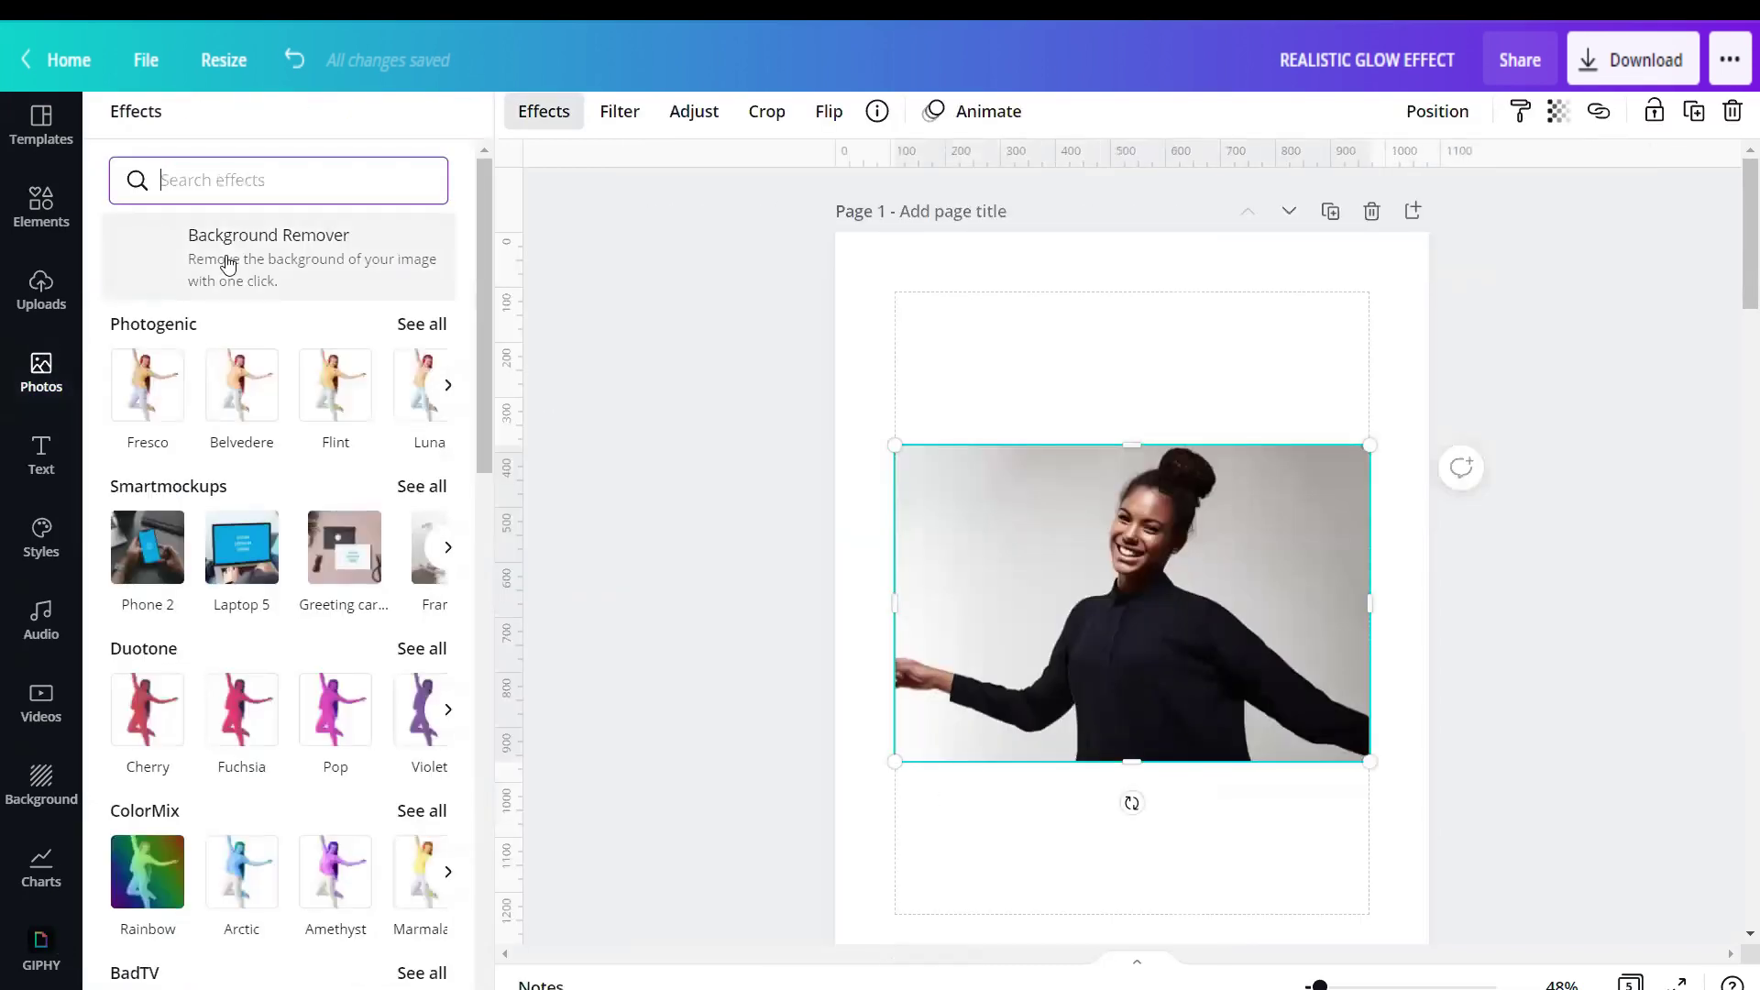
Remove the background from the woman's photo with Background Remover and apply the result.
click(269, 247)
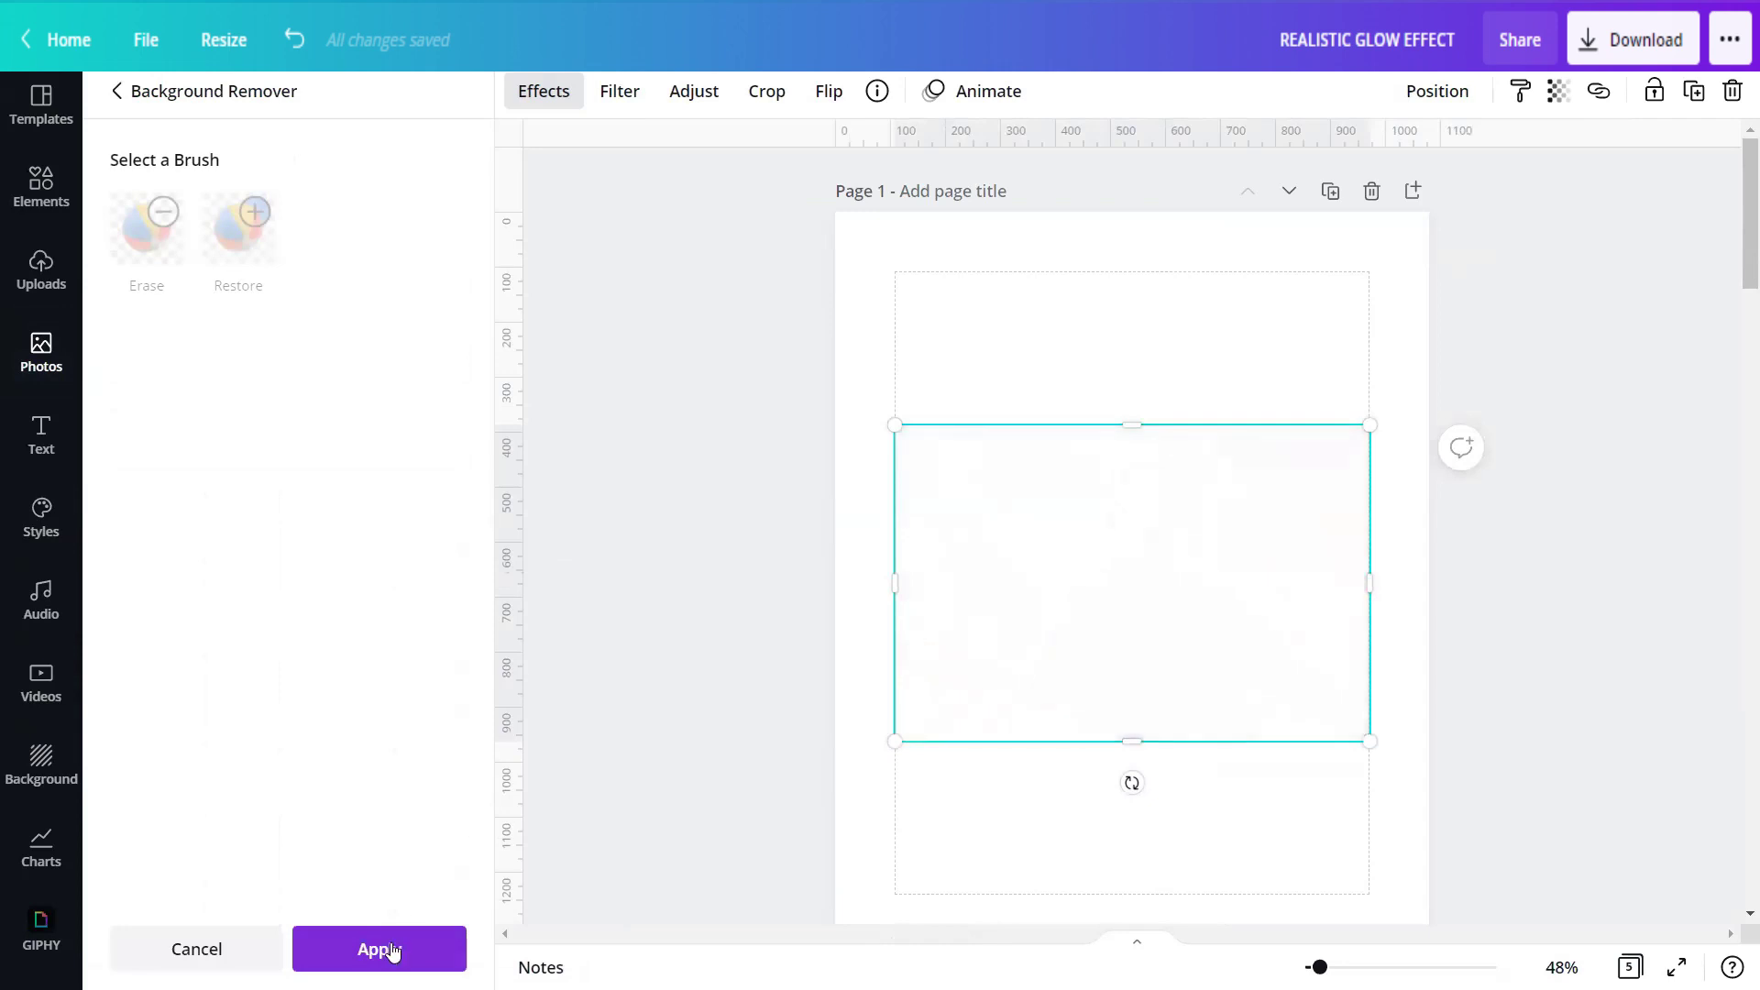
click(393, 952)
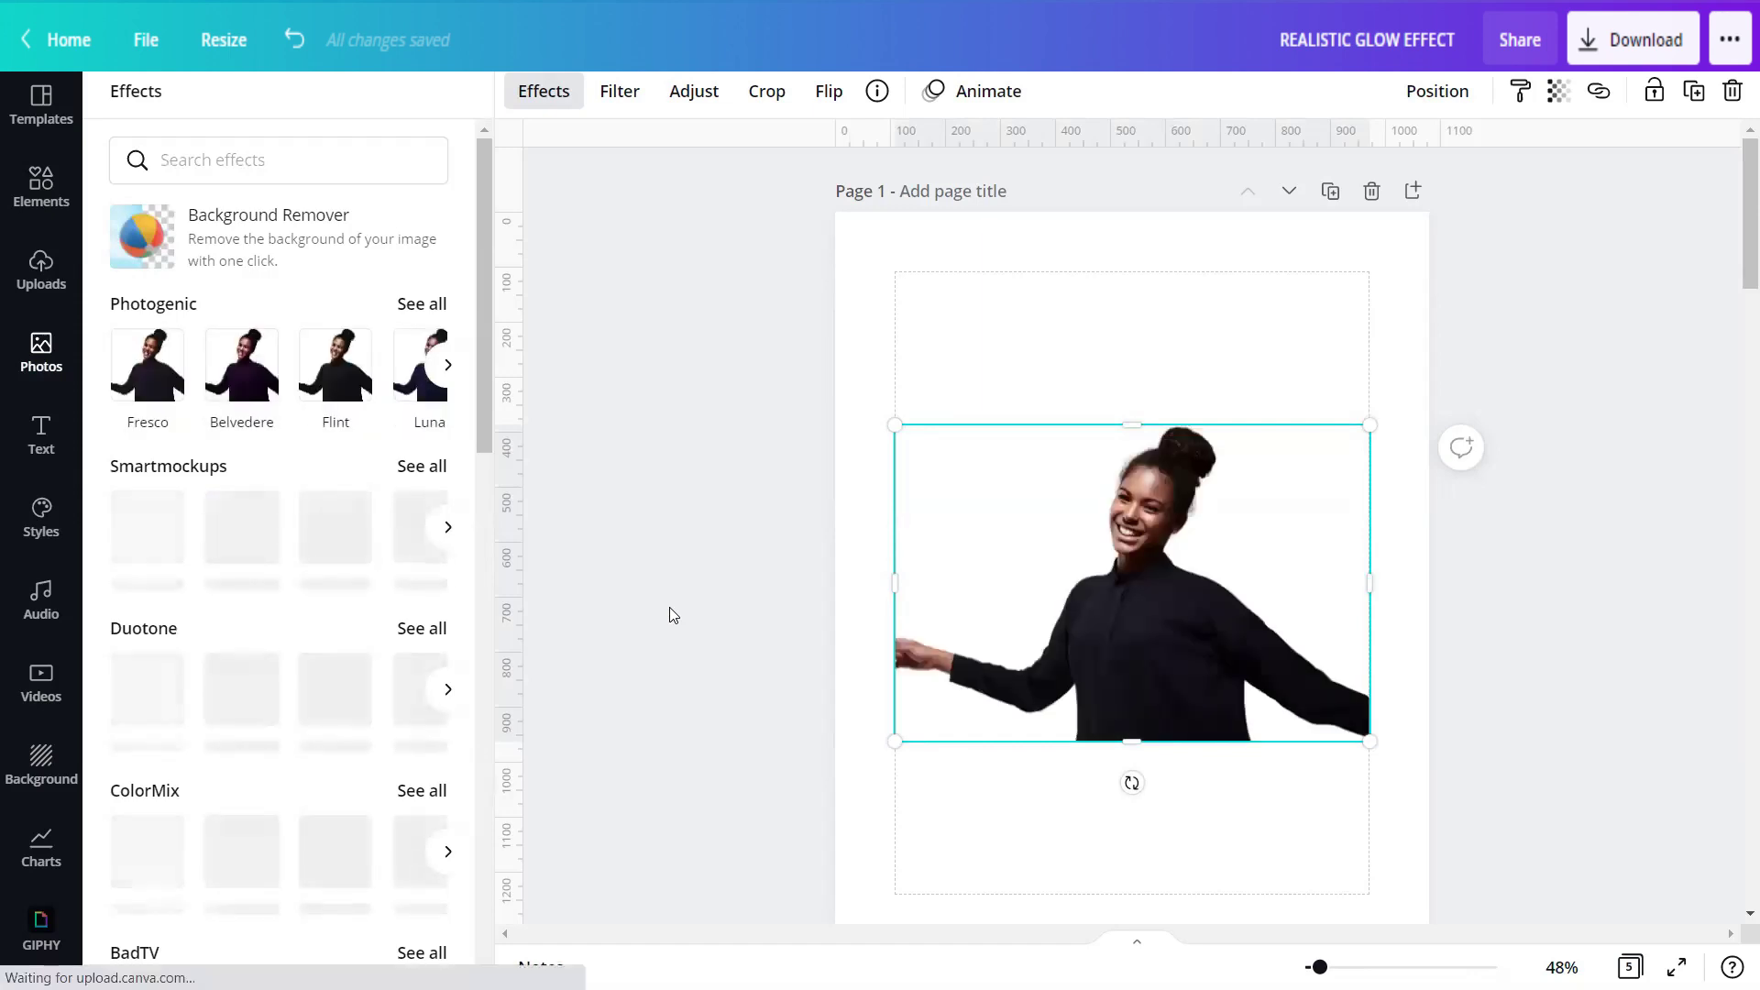
key(Escape)
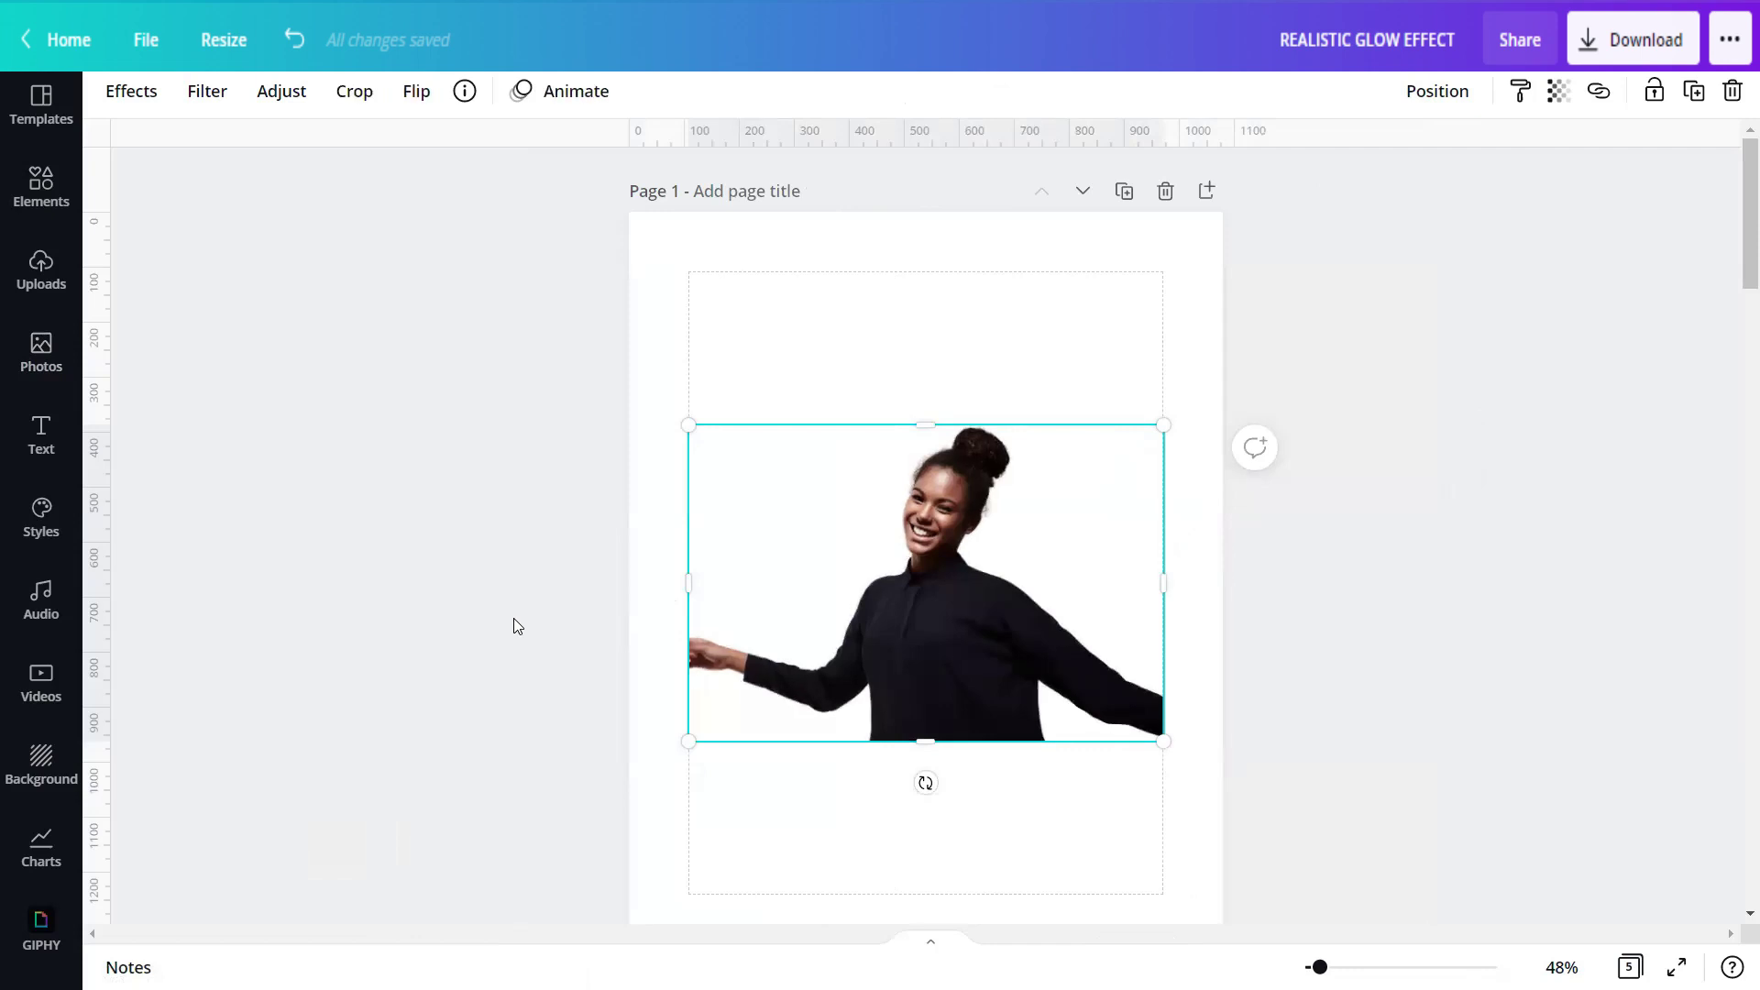
Duplicate the cutout of the woman and place the copy on page 2, keeping the original on page 1.
click(1693, 91)
drag(1066, 581, 929, 552)
scroll(911, 660, down, 10)
scroll(1123, 730, up, 10)
Add the Glow effect from Shadows to the woman's cutout on page 1 and open its settings.
click(1113, 702)
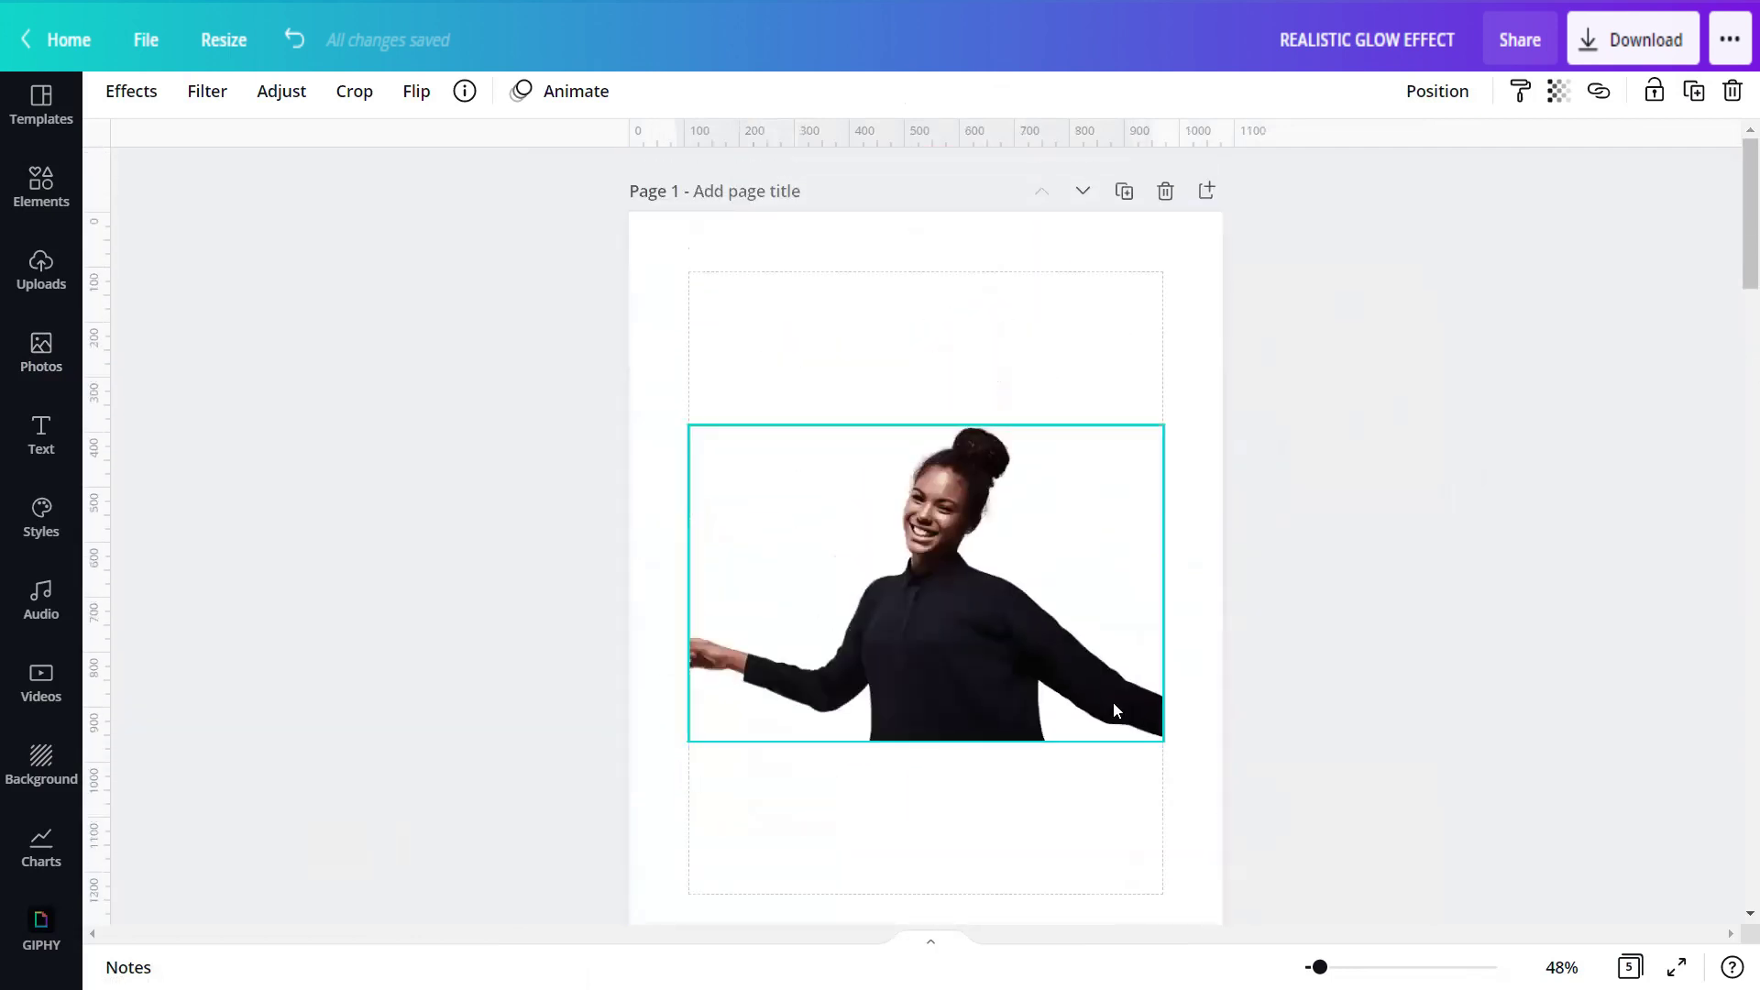
click(1113, 702)
click(138, 95)
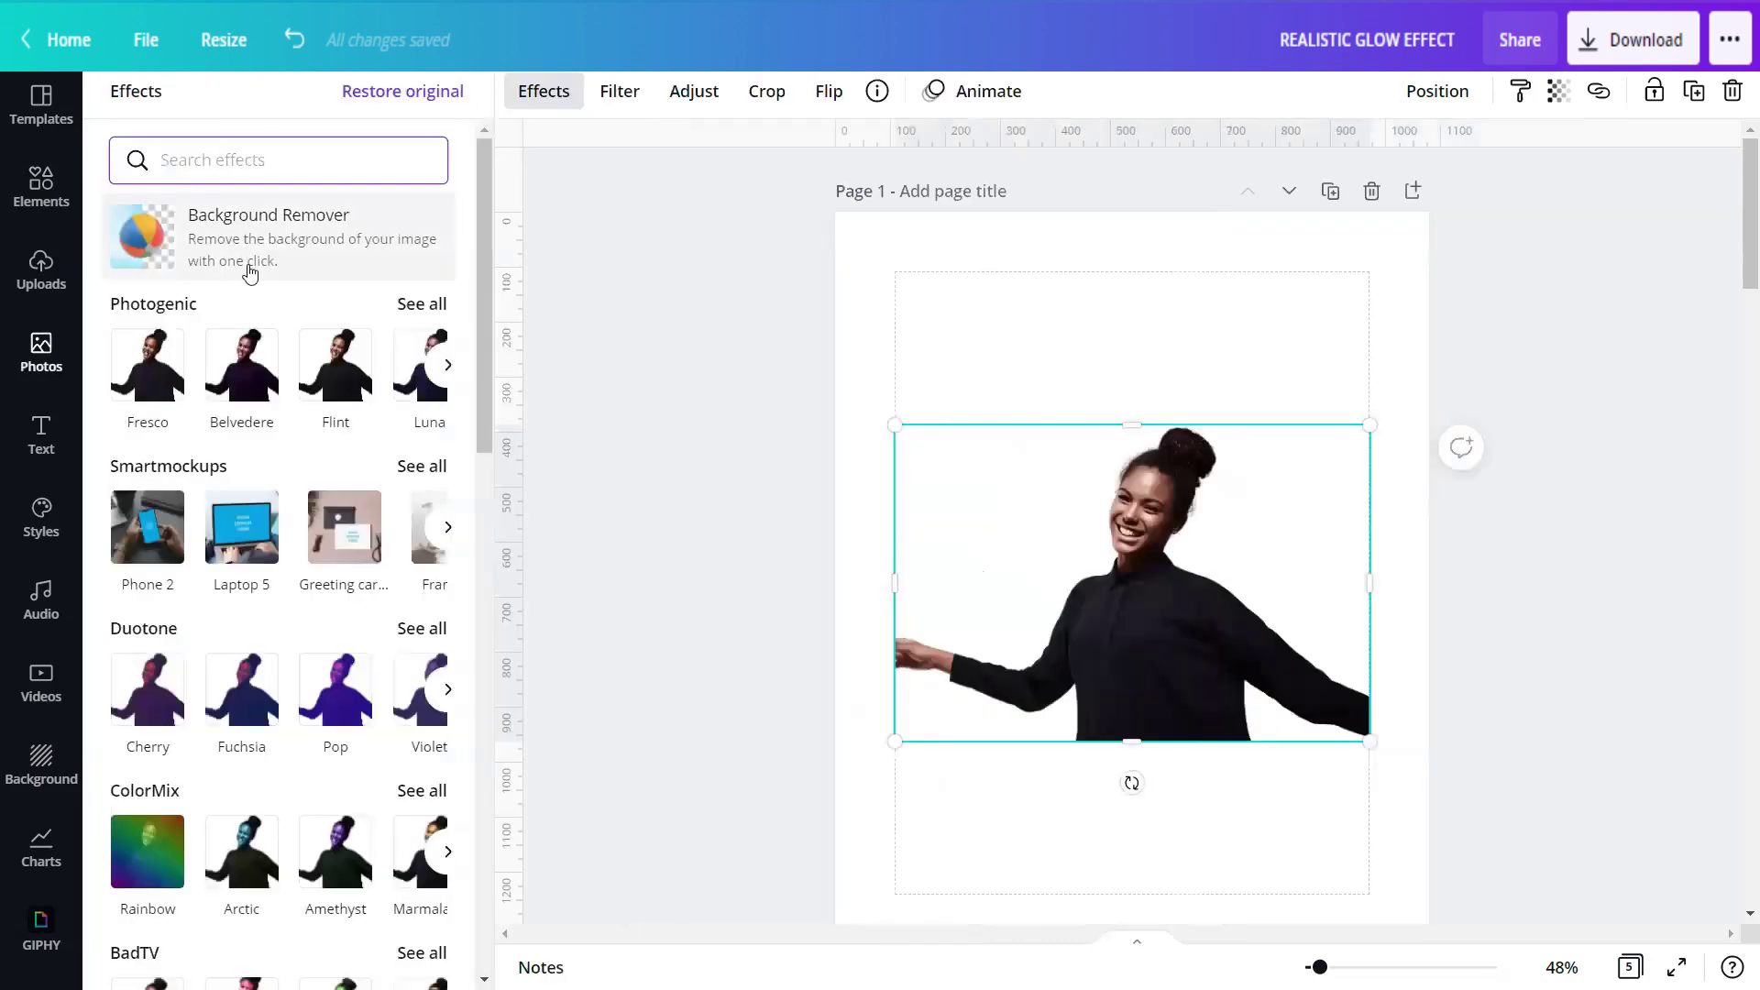
scroll(259, 339, down, 7)
scroll(259, 330, down, 5)
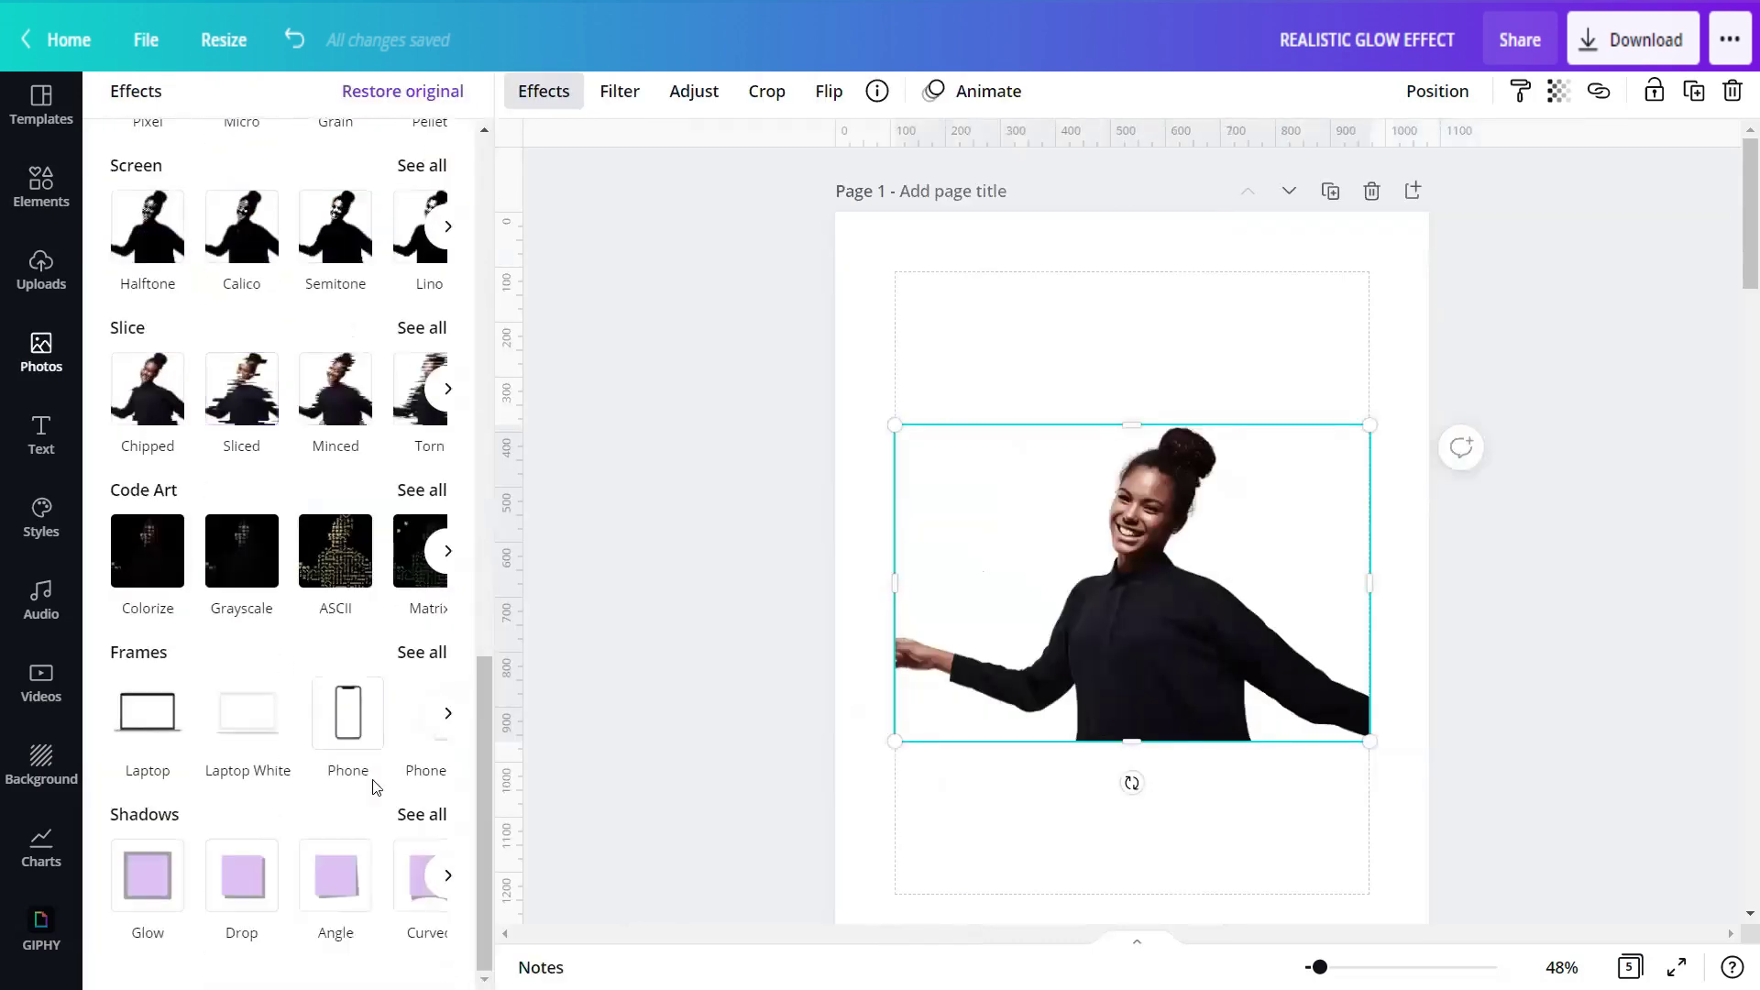
click(427, 820)
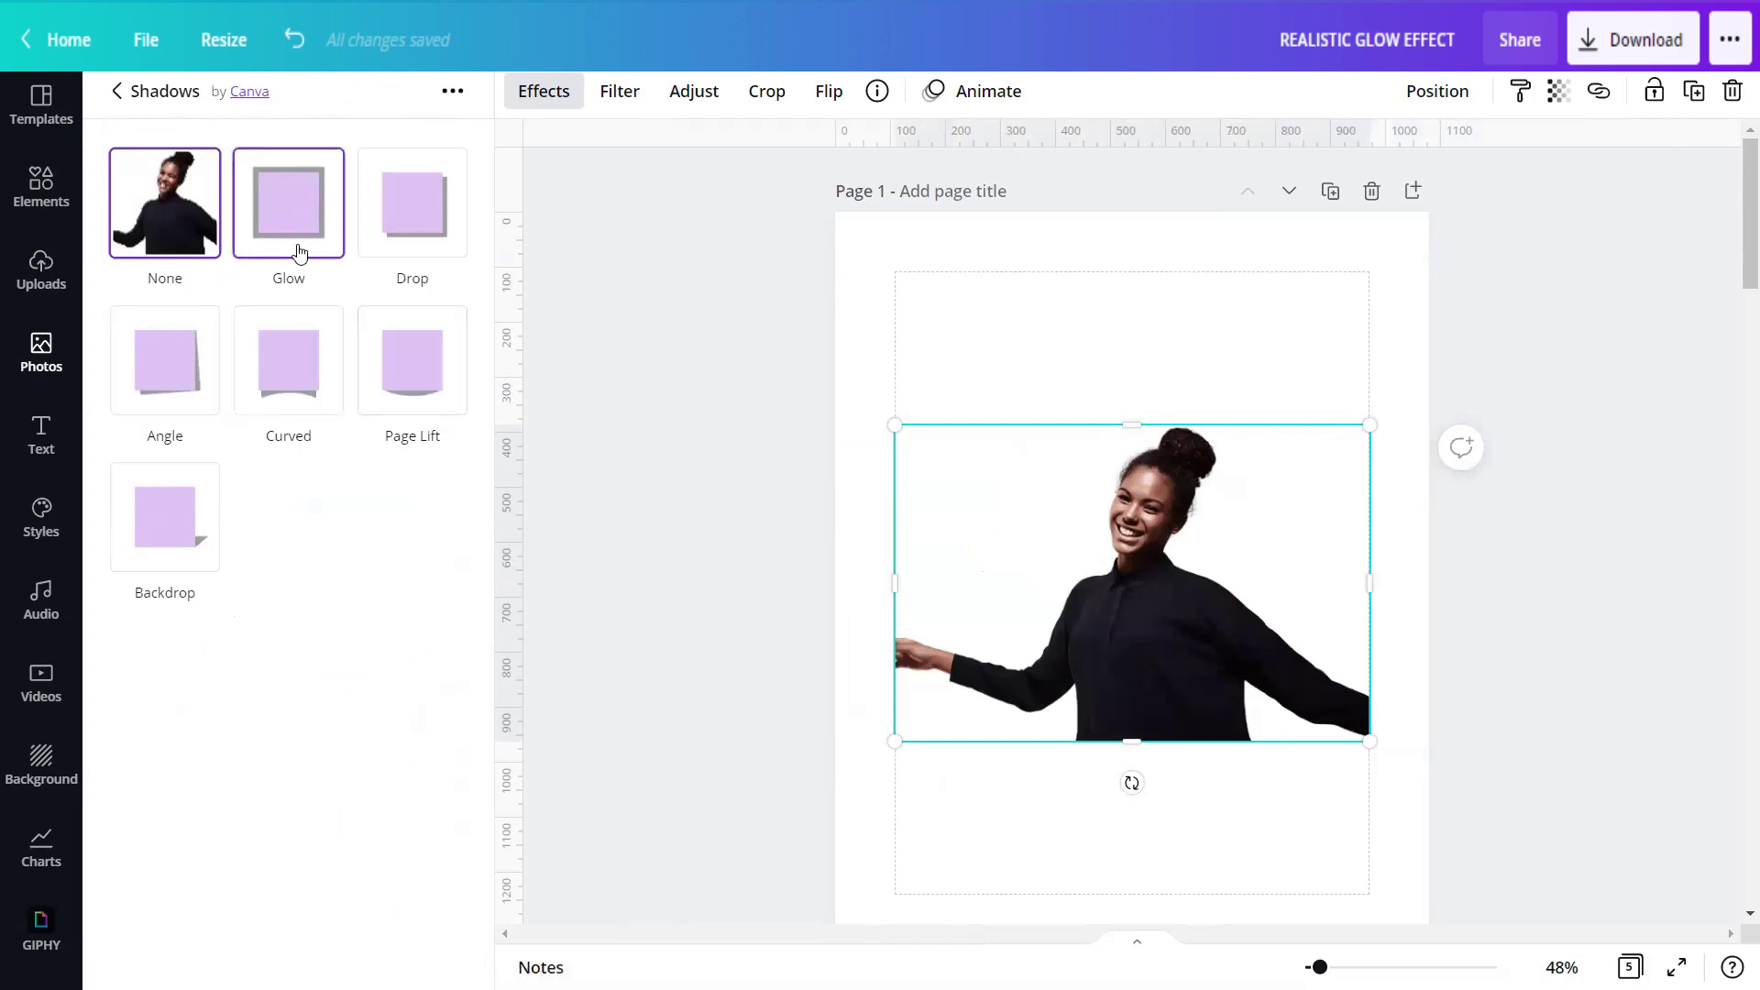
click(294, 223)
click(293, 220)
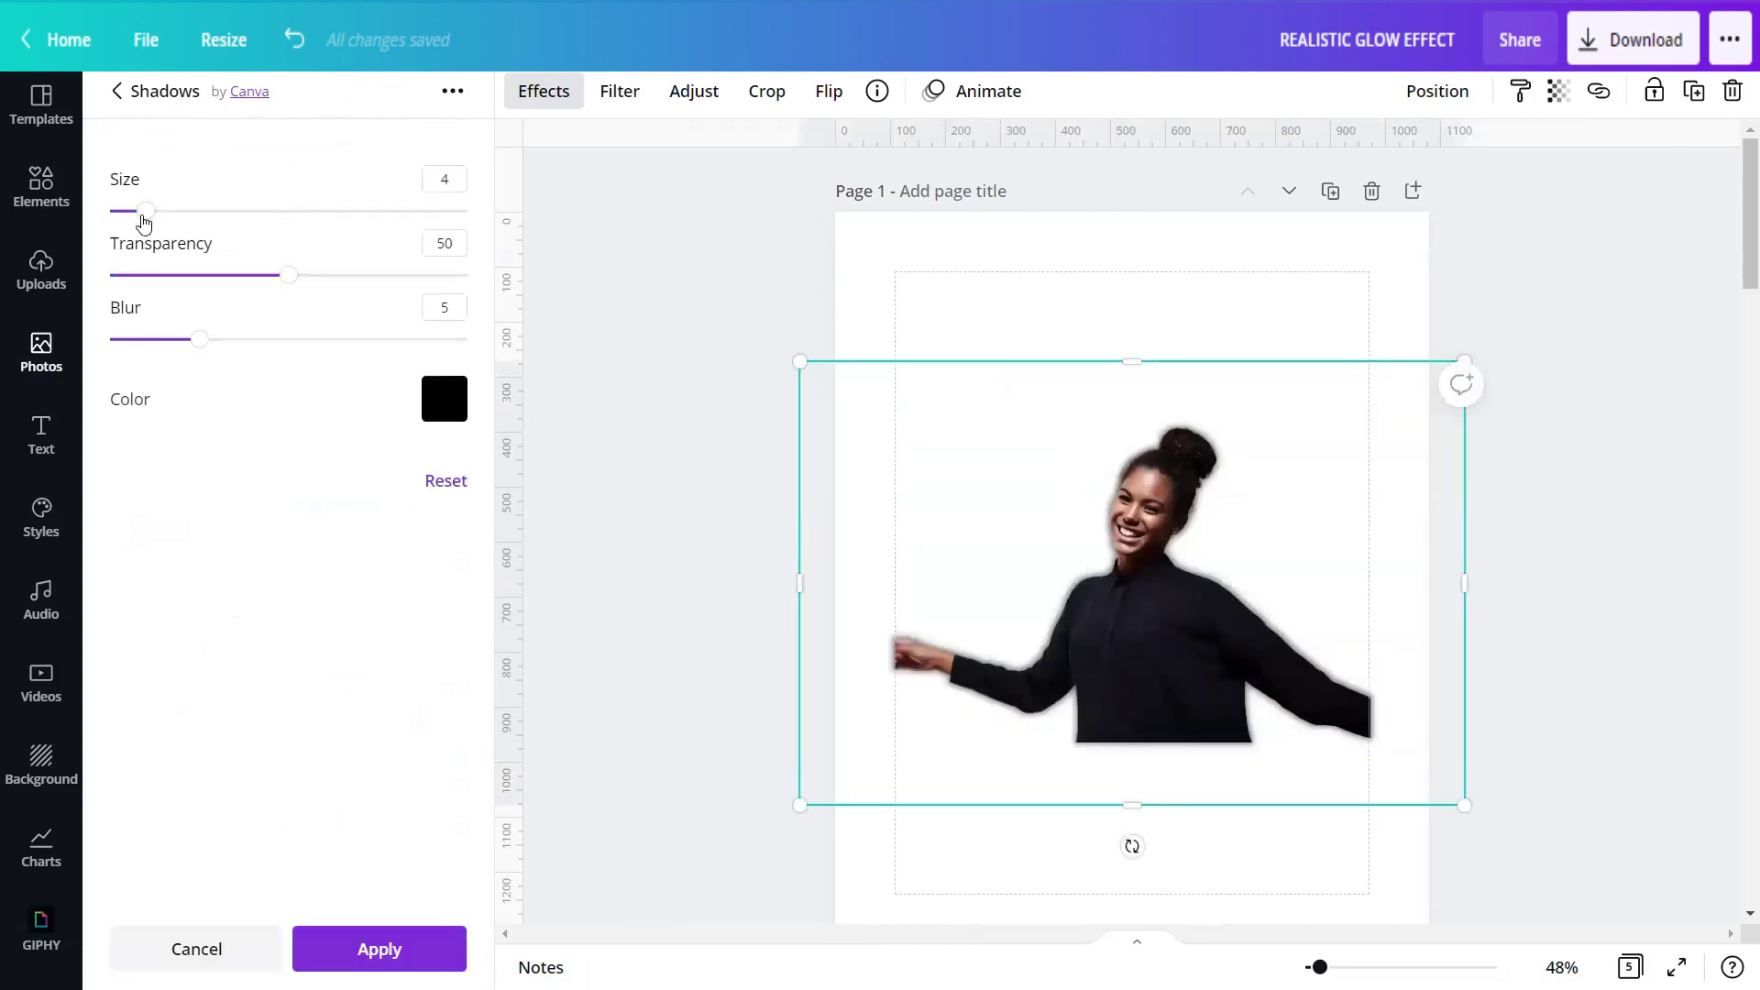
Set the glow's size to 9, transparency to 100 and blur to 11.
drag(144, 222, 192, 226)
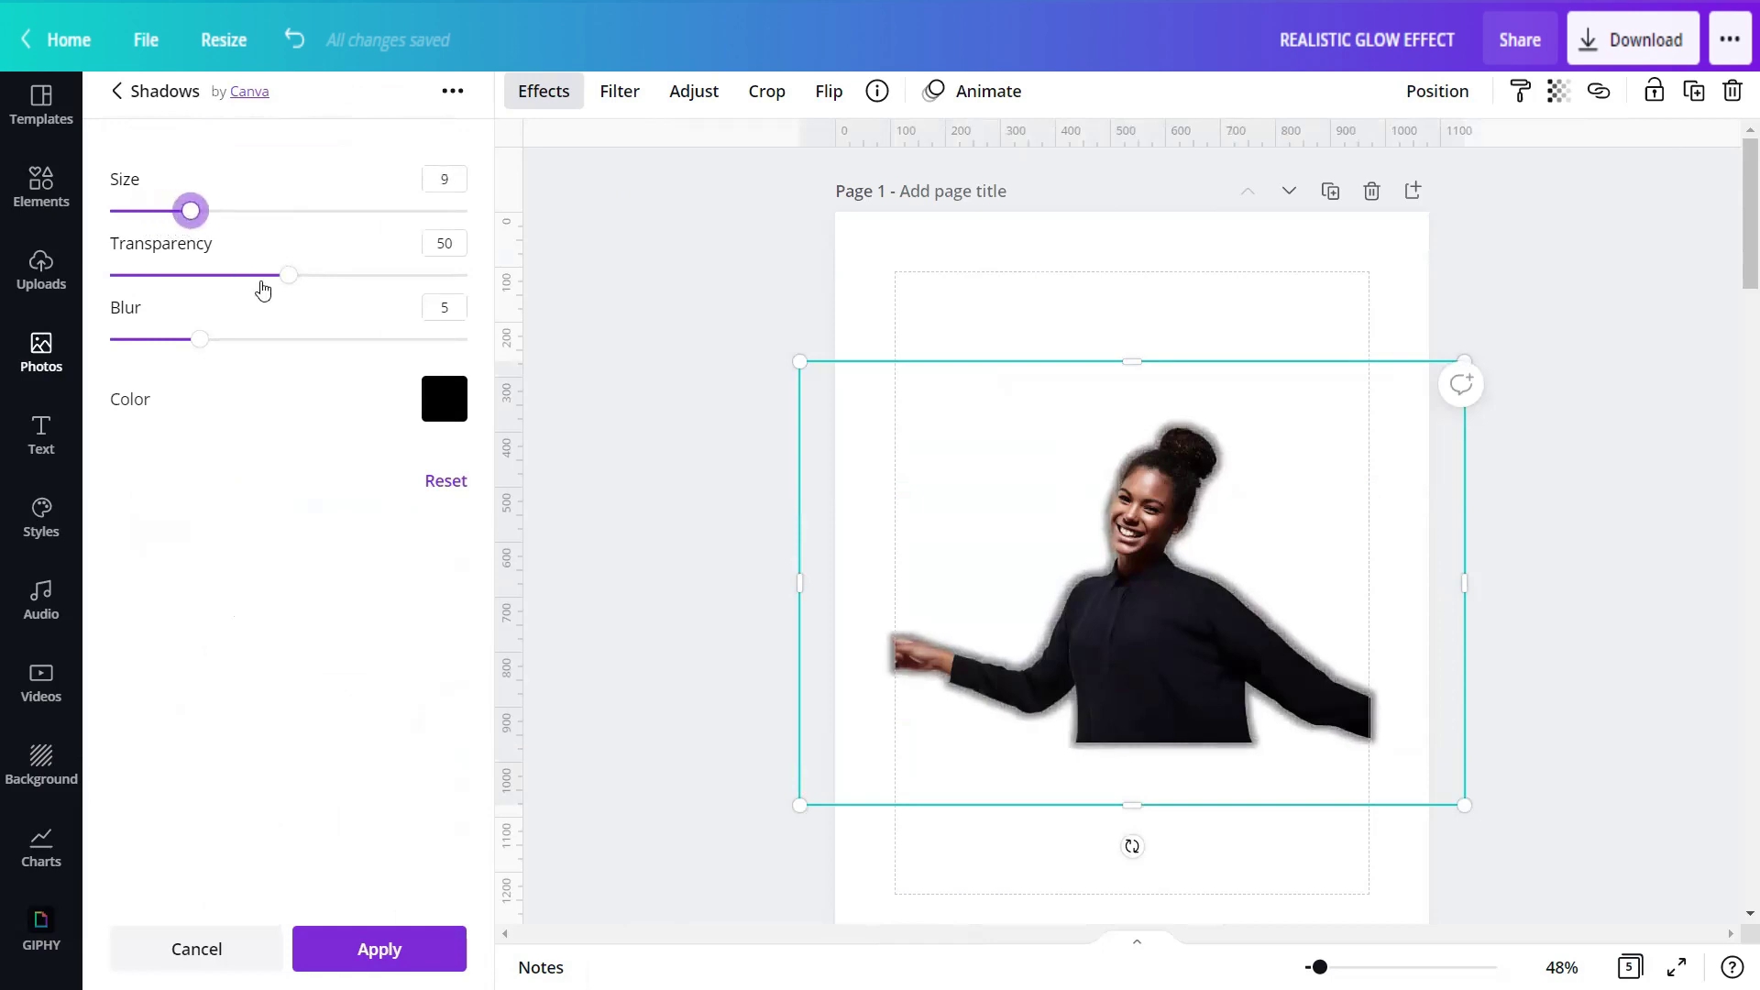
drag(288, 275, 530, 295)
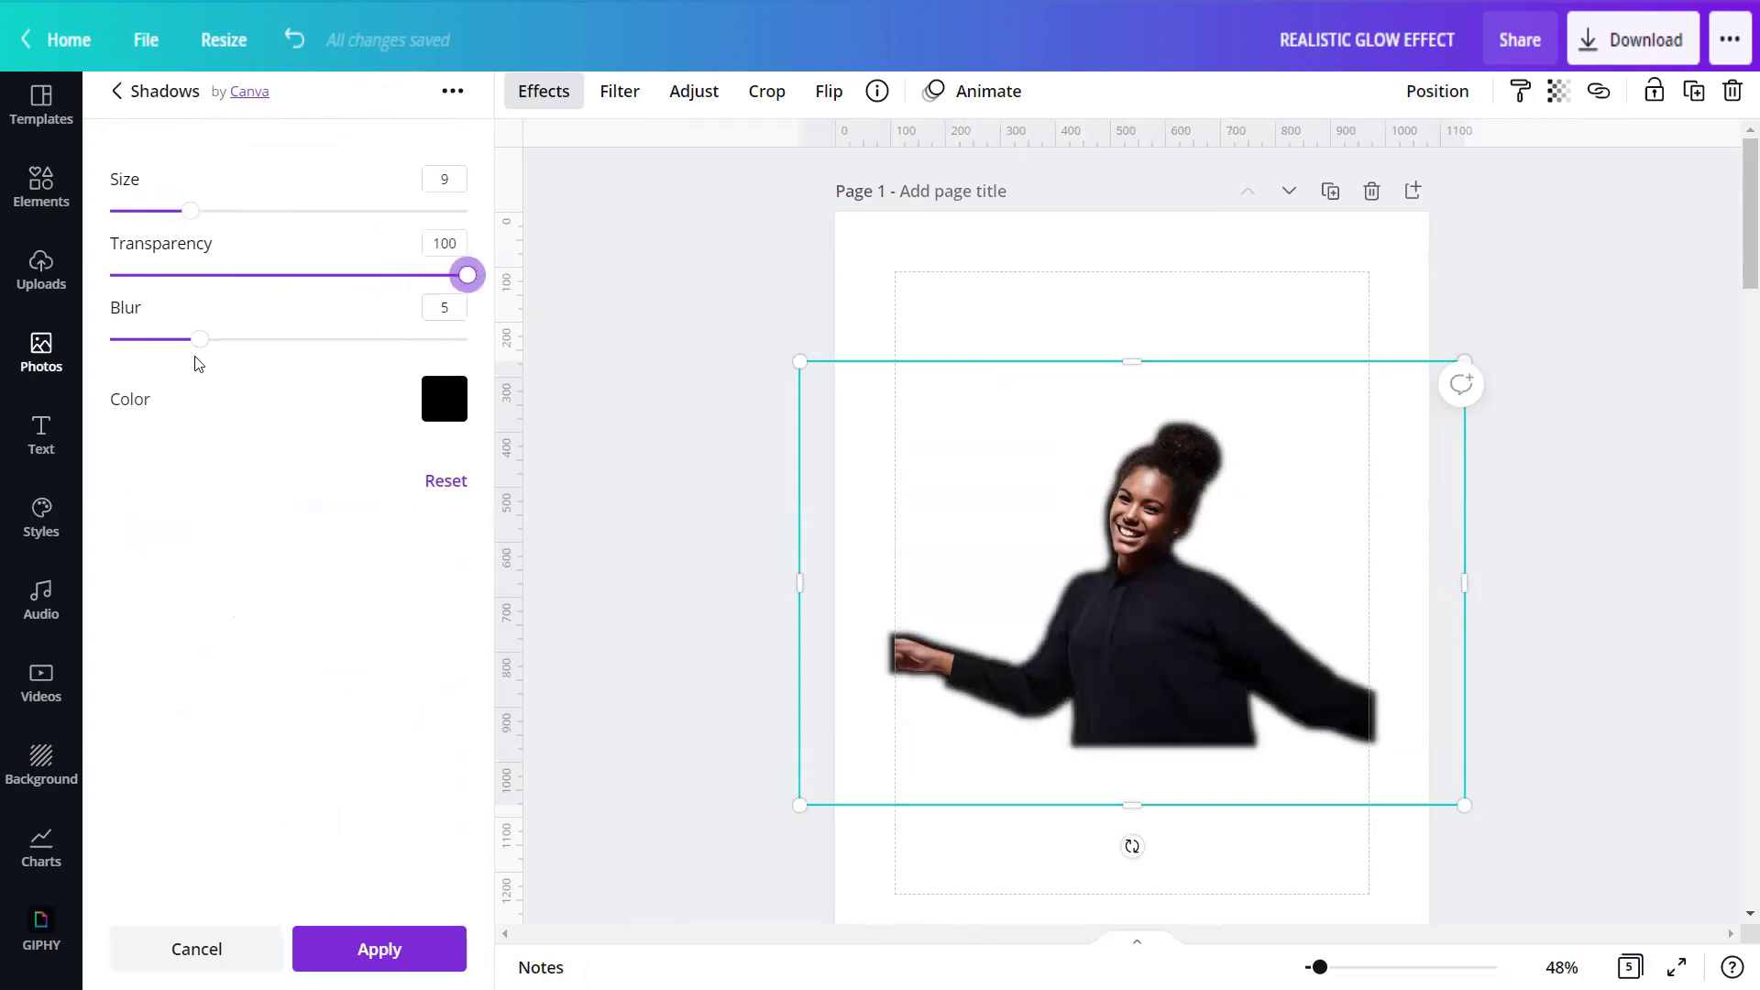
drag(203, 345, 306, 356)
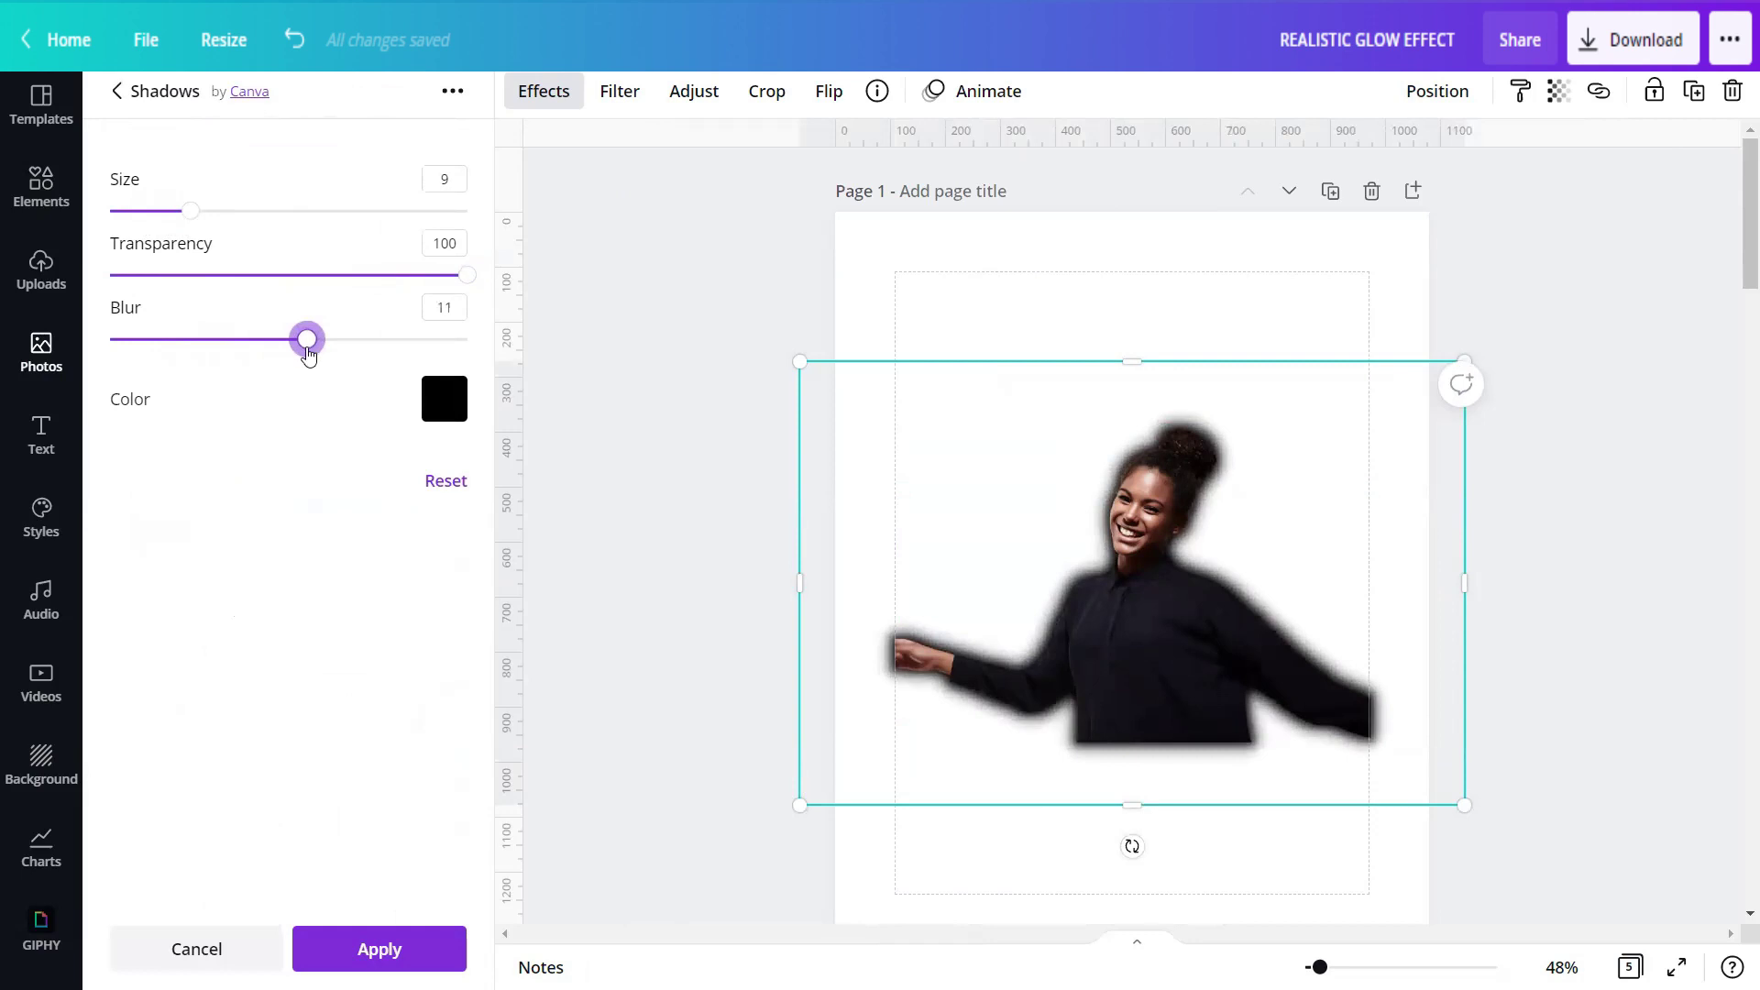
Color the glow yellow from the GOODHEARTVA palette and apply the shadow to the cutout.
click(444, 399)
click(551, 607)
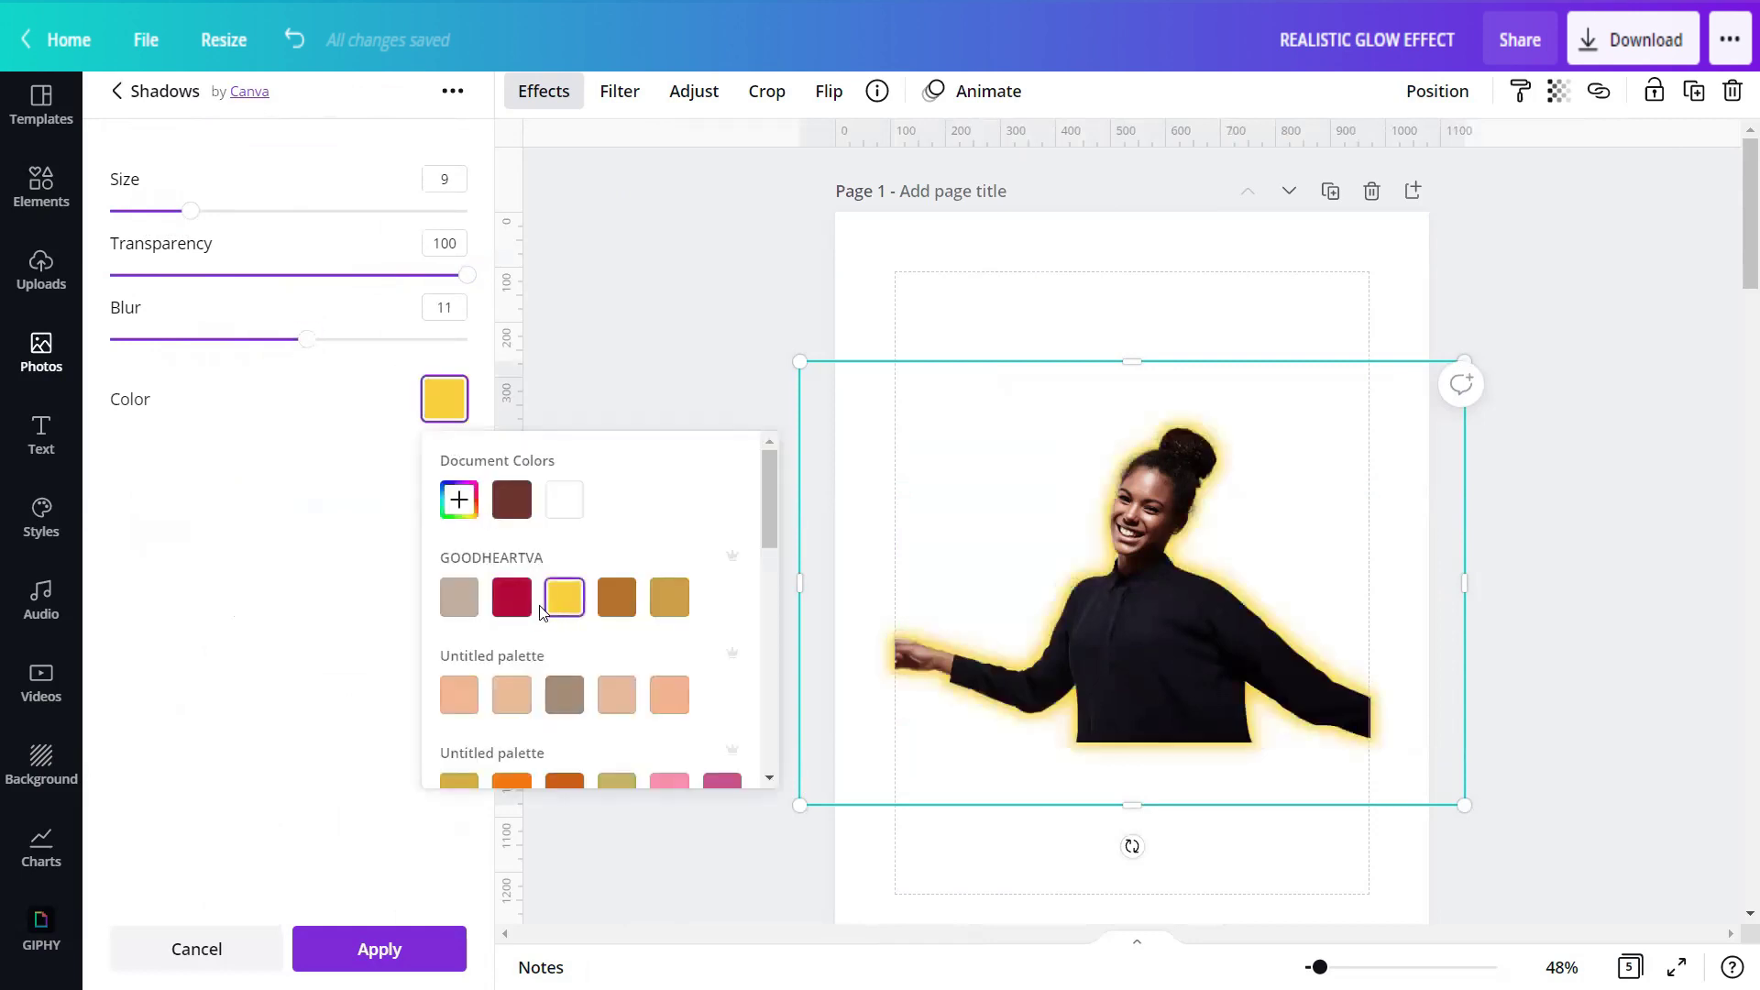
click(305, 542)
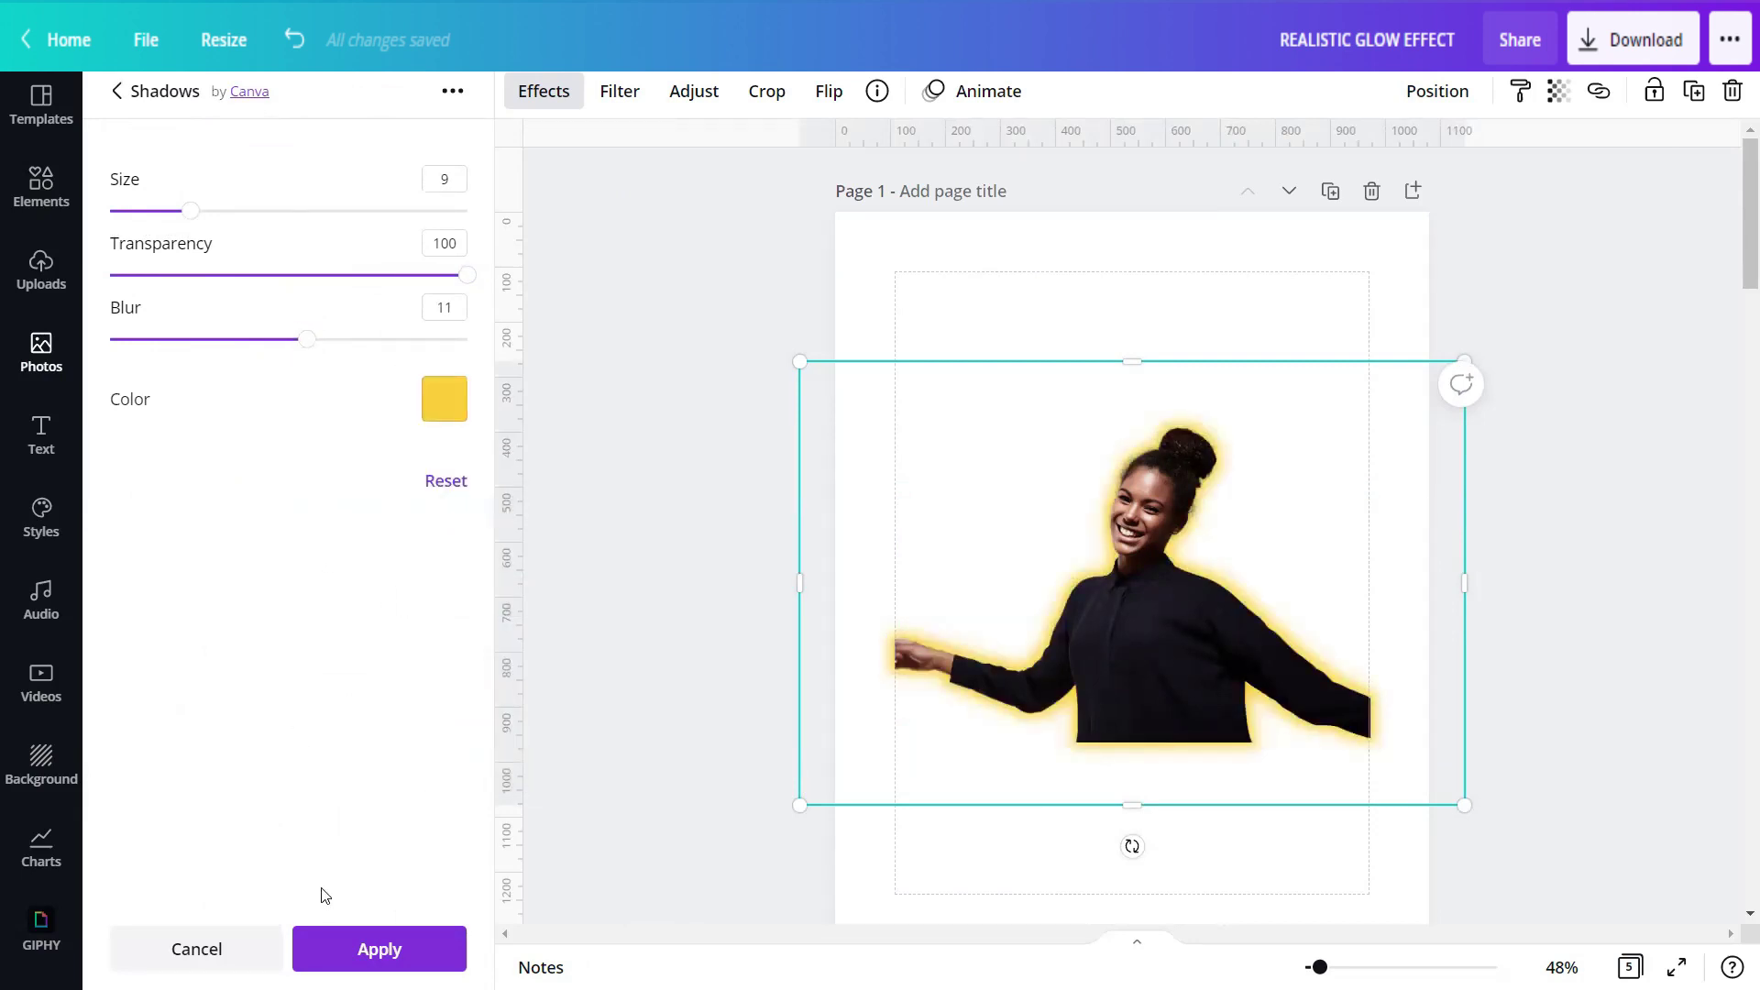
click(346, 949)
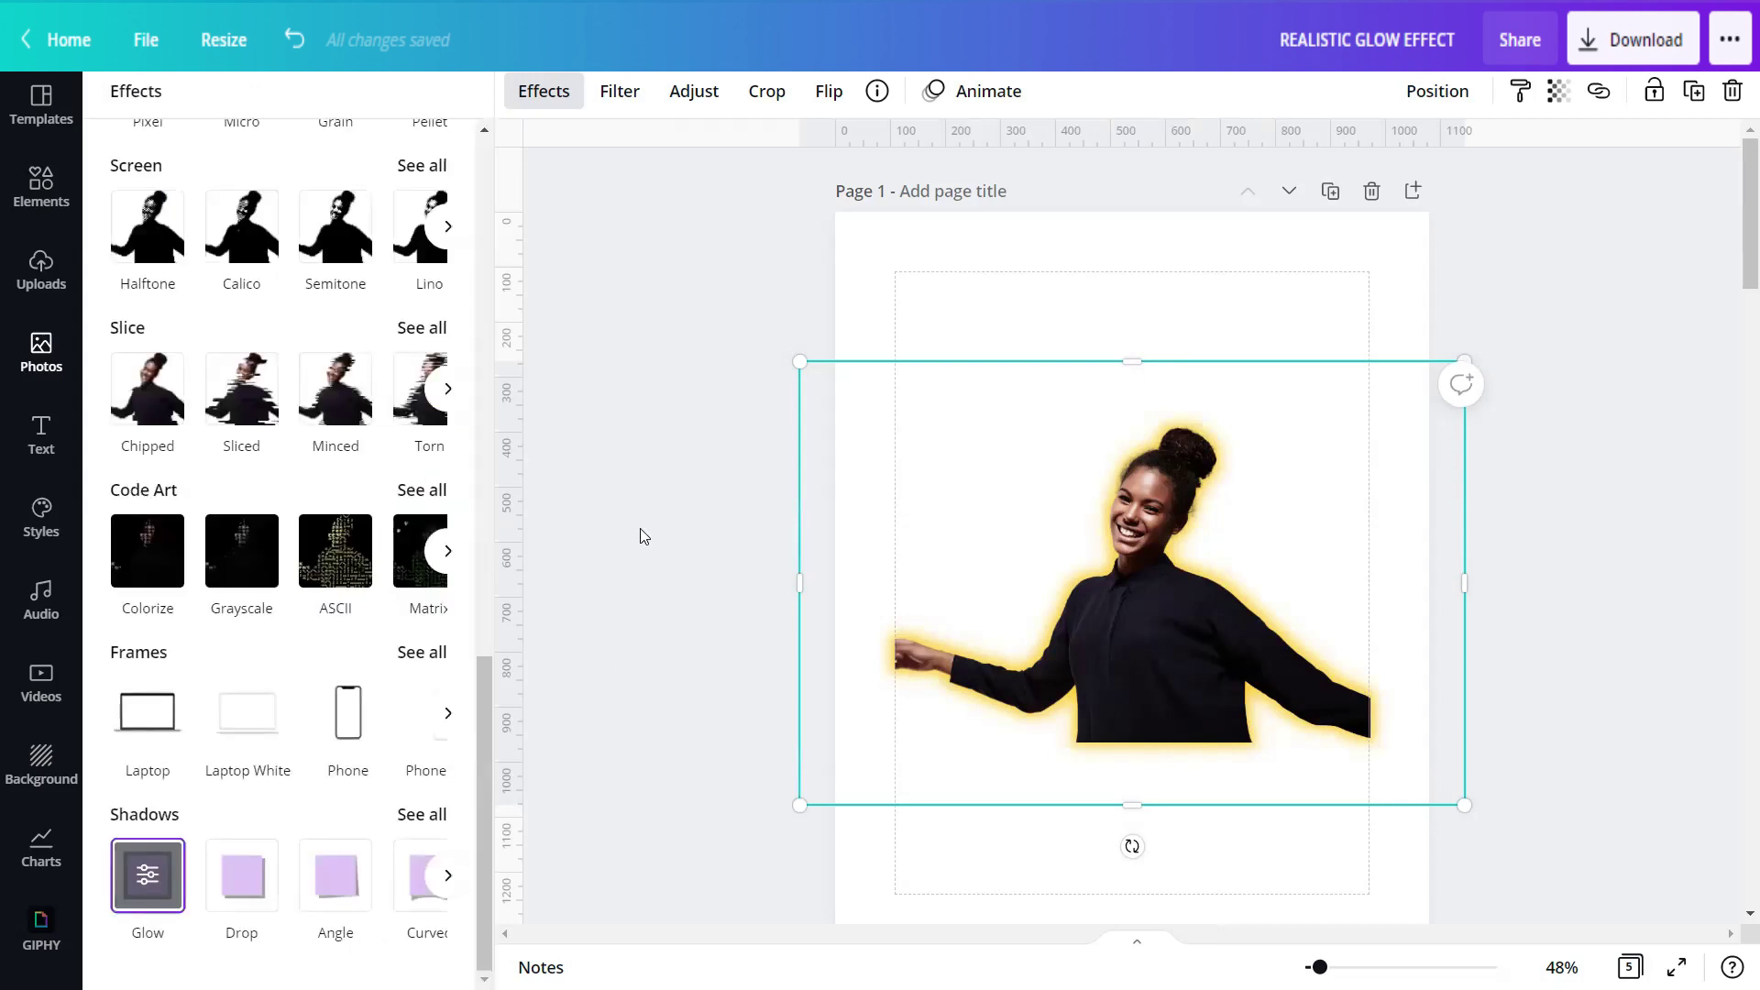
ctrl+scroll(1245, 816, up, 5)
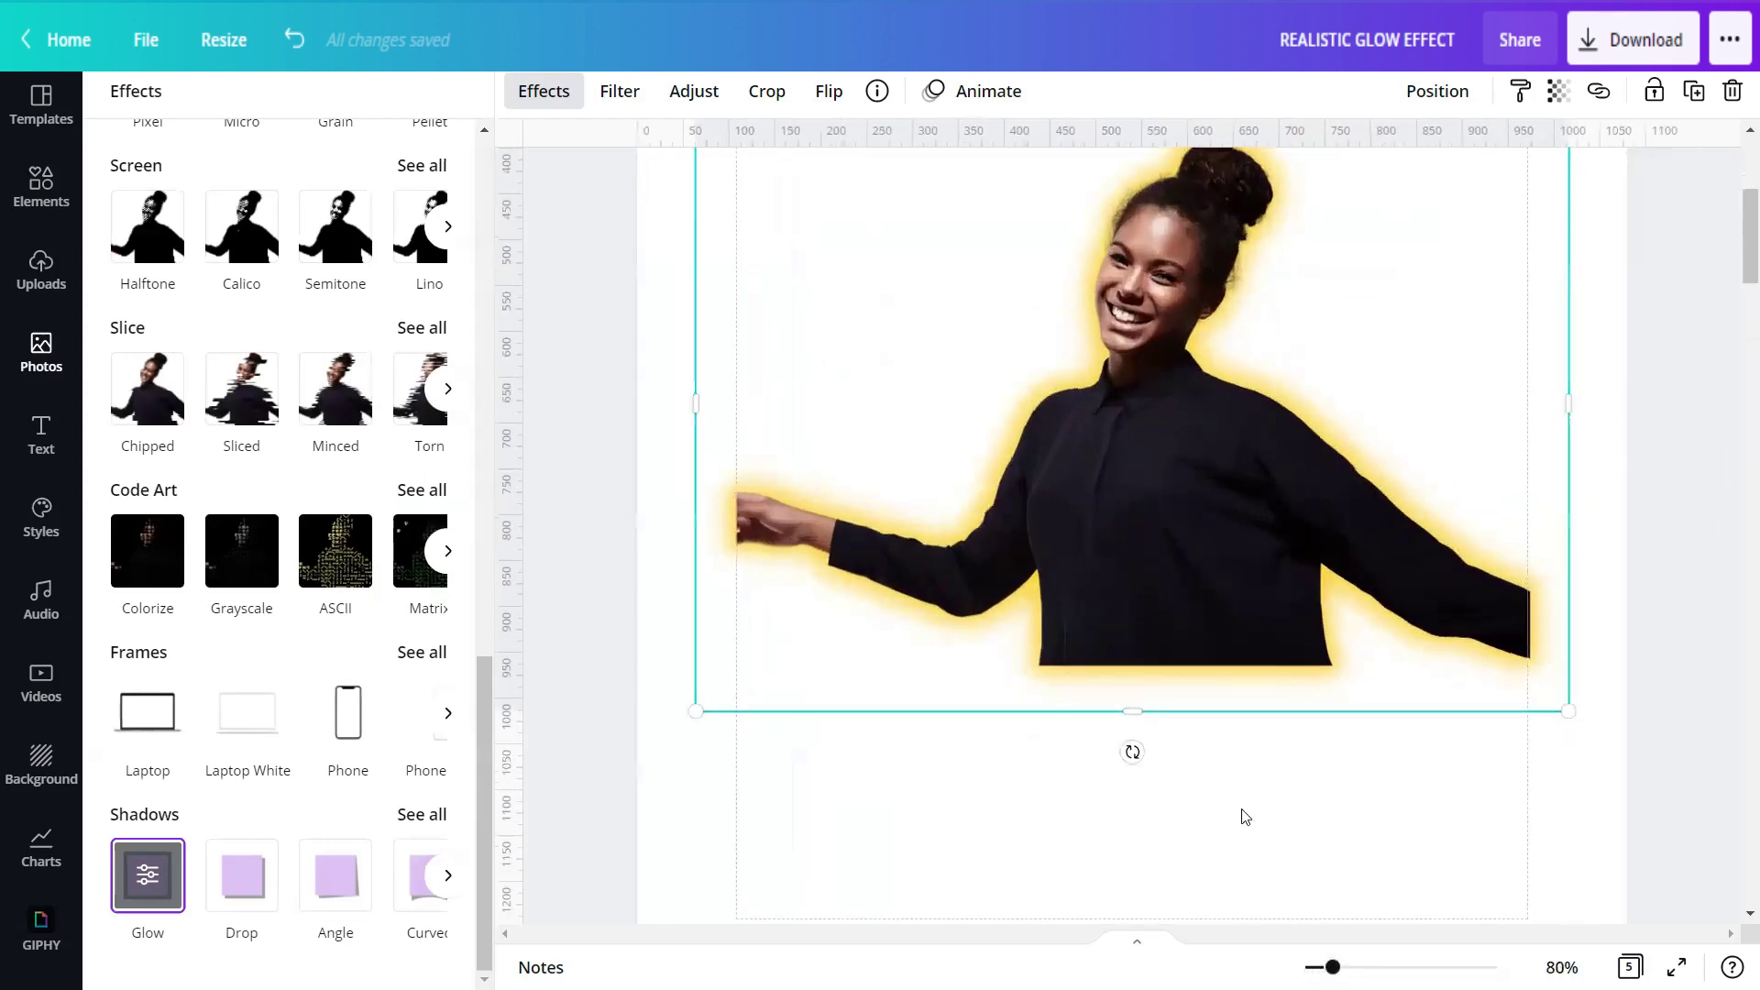
scroll(1245, 816, up, 2)
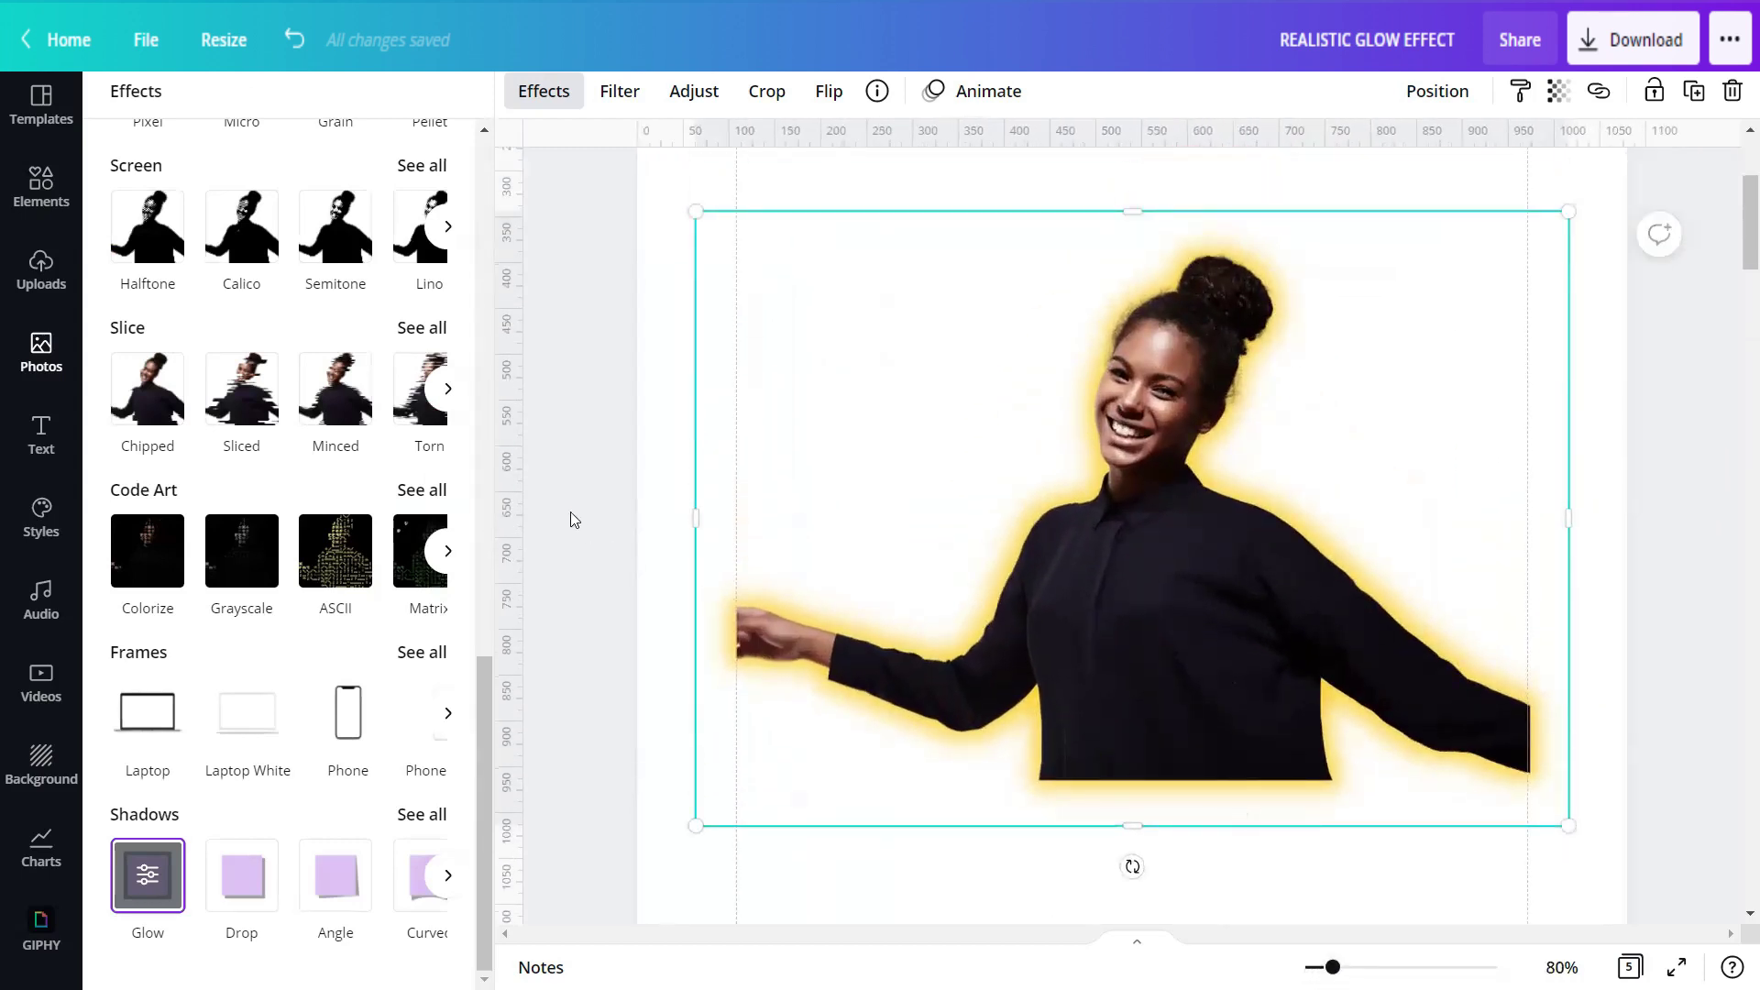
key(Escape)
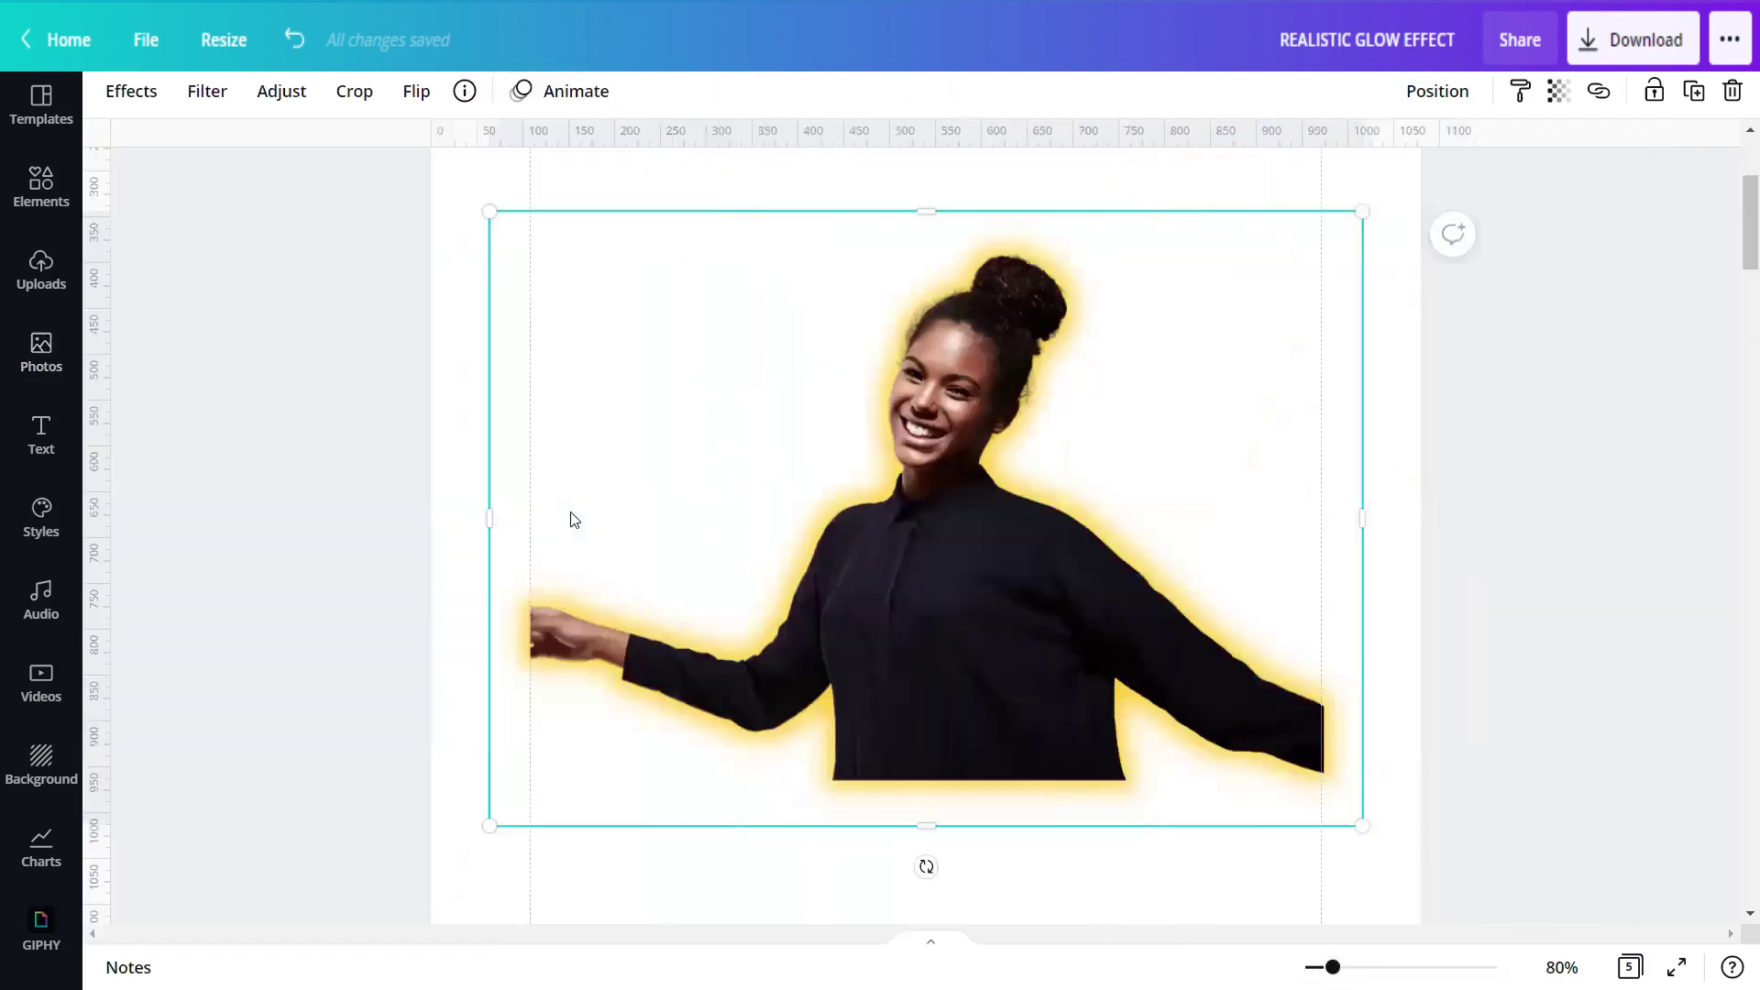
Add the ColorMix Glow effect to the yellow-outlined cutout and open its settings.
click(131, 104)
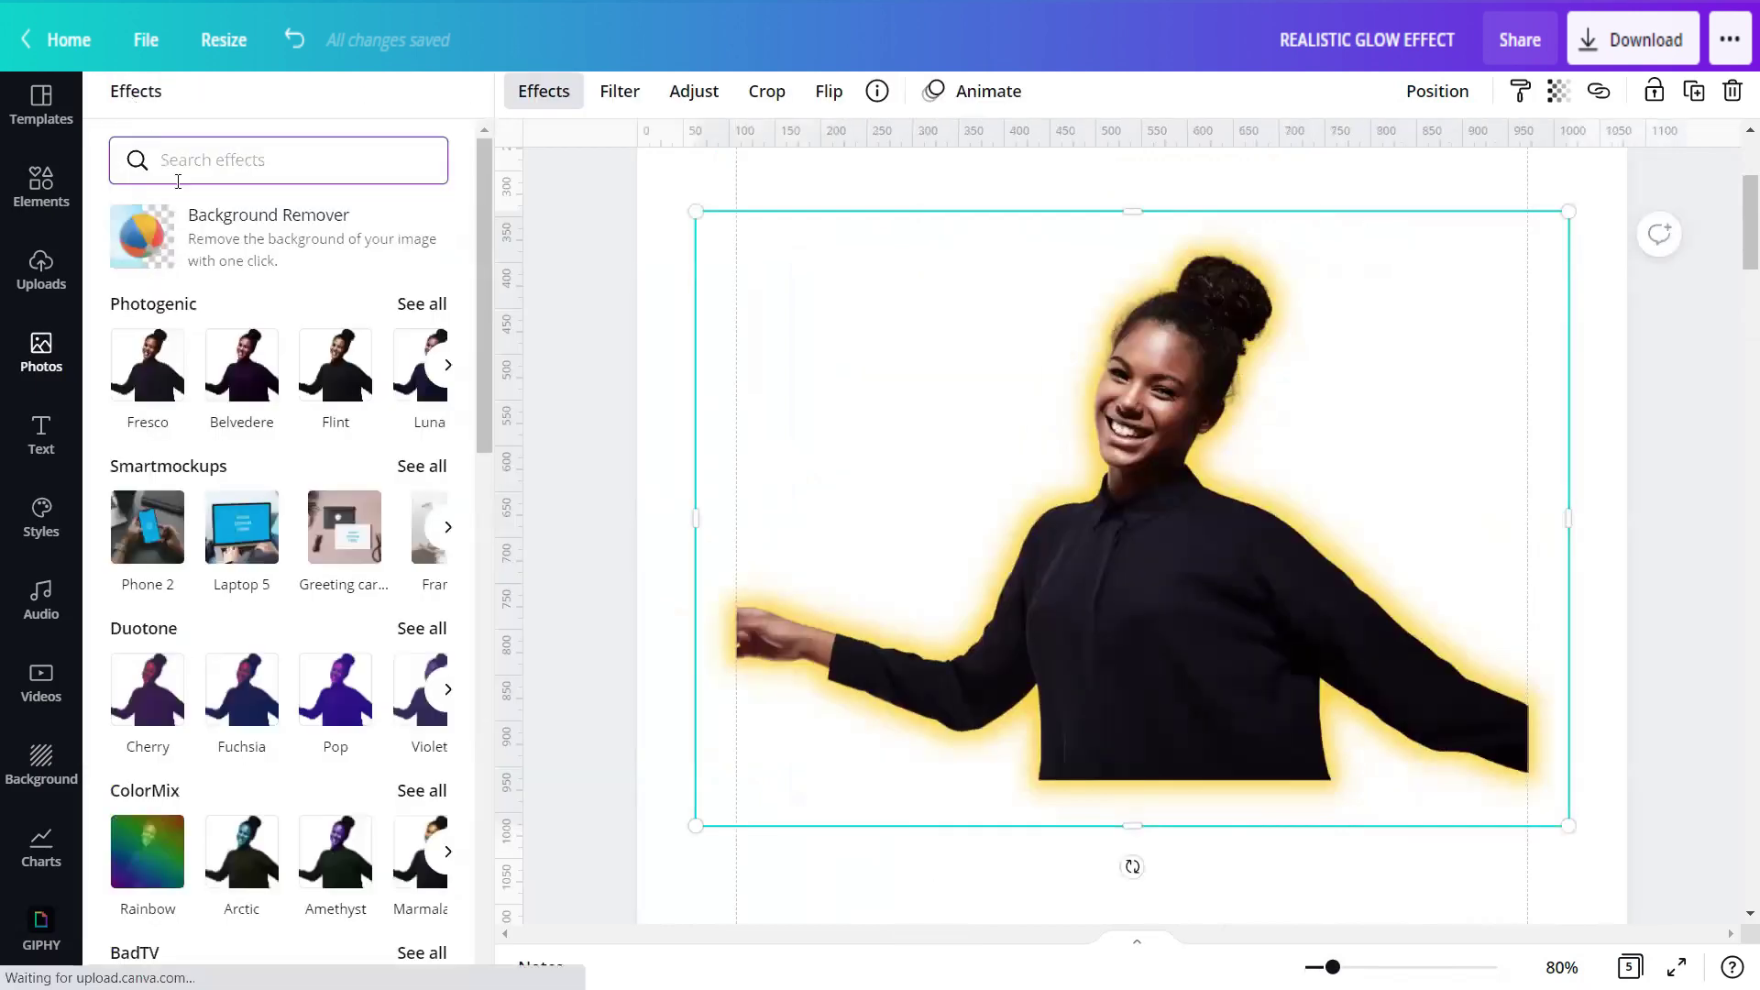
scroll(232, 472, down, 3)
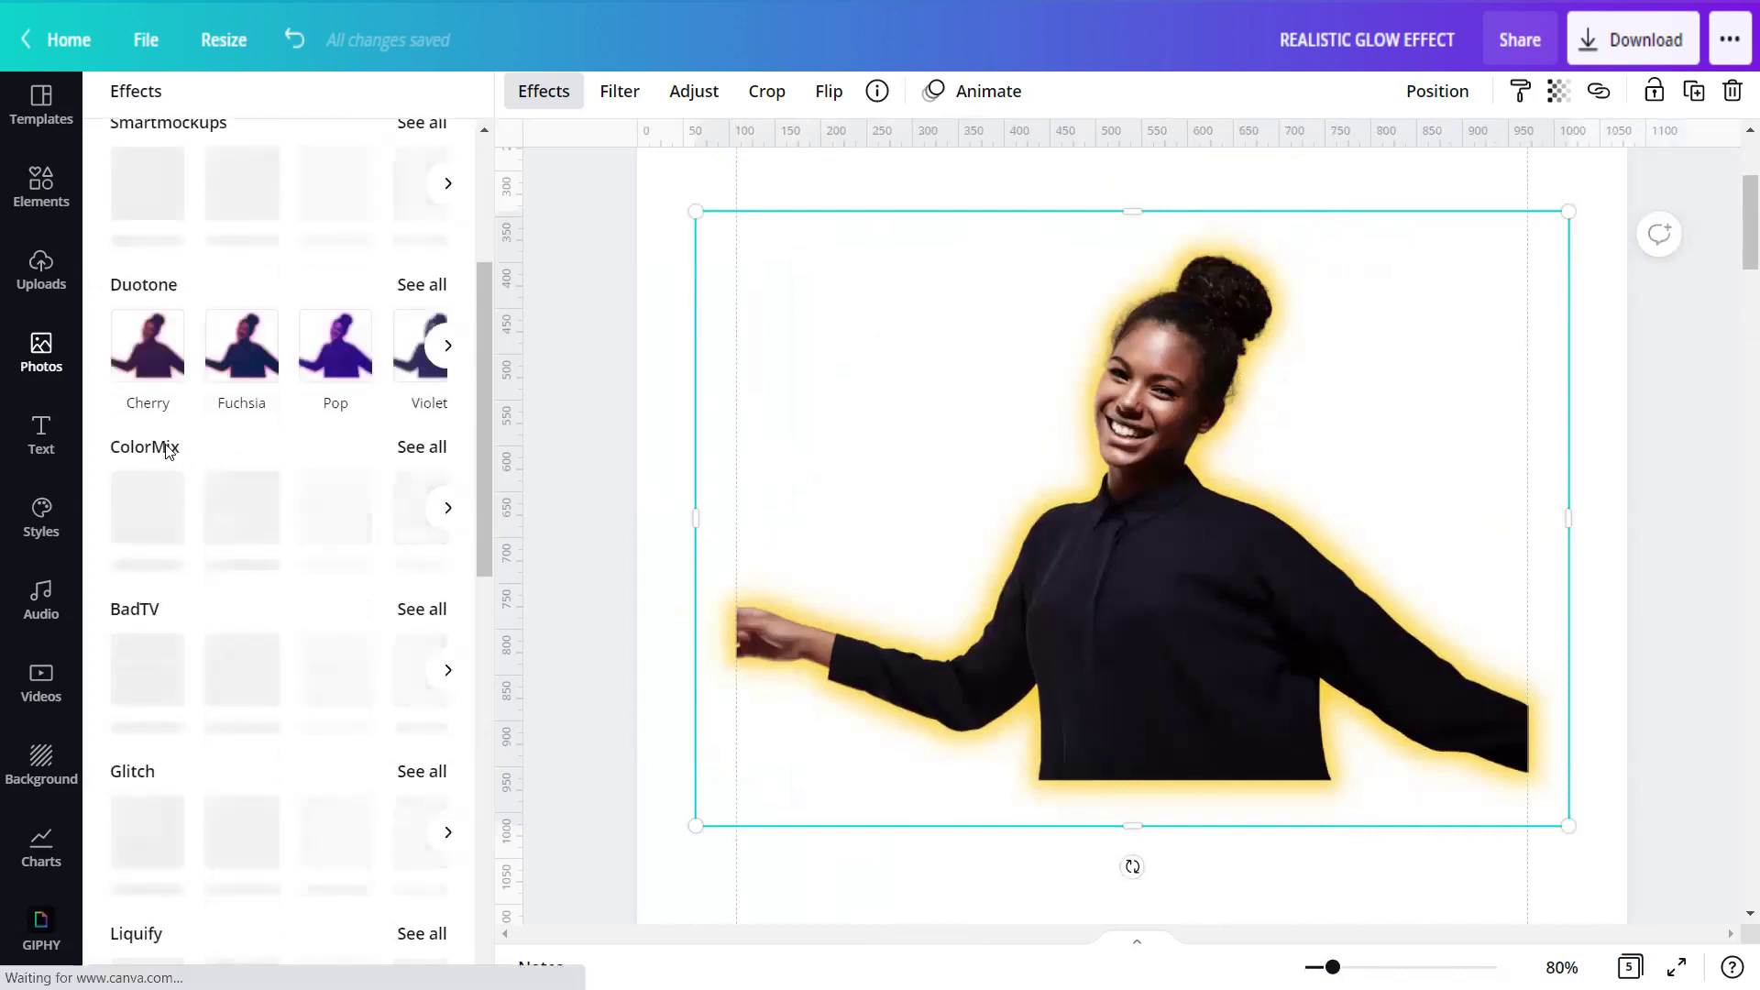
click(421, 448)
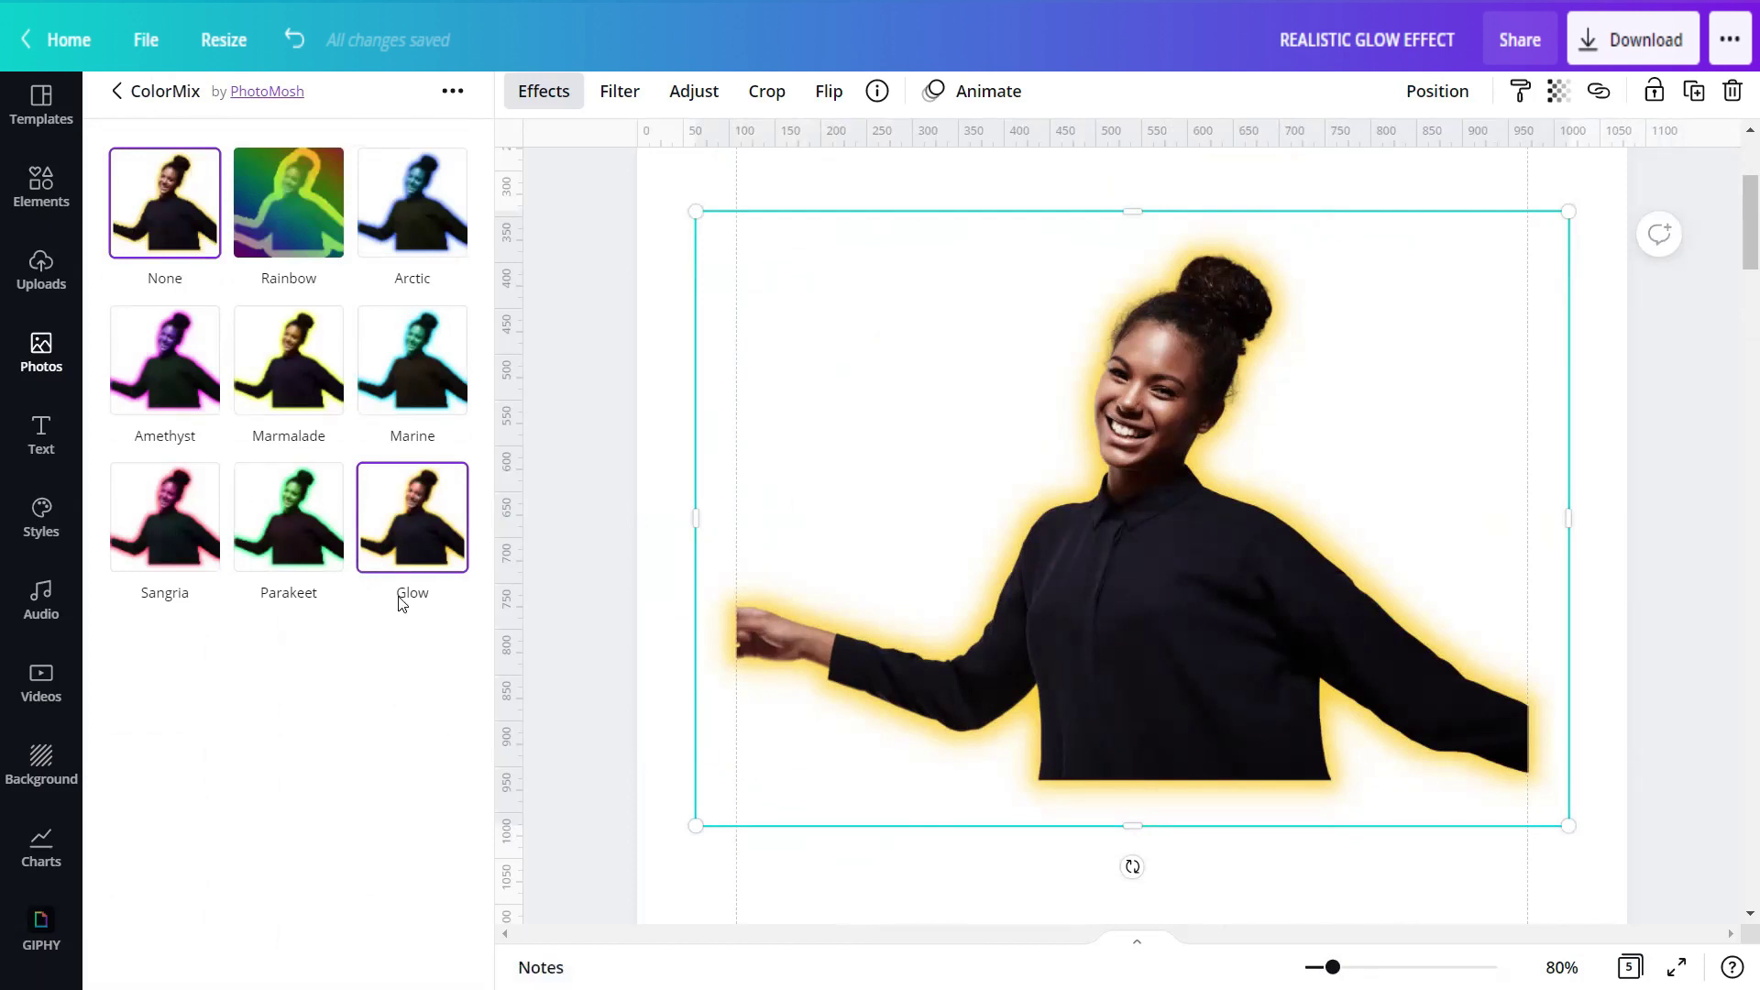
click(412, 518)
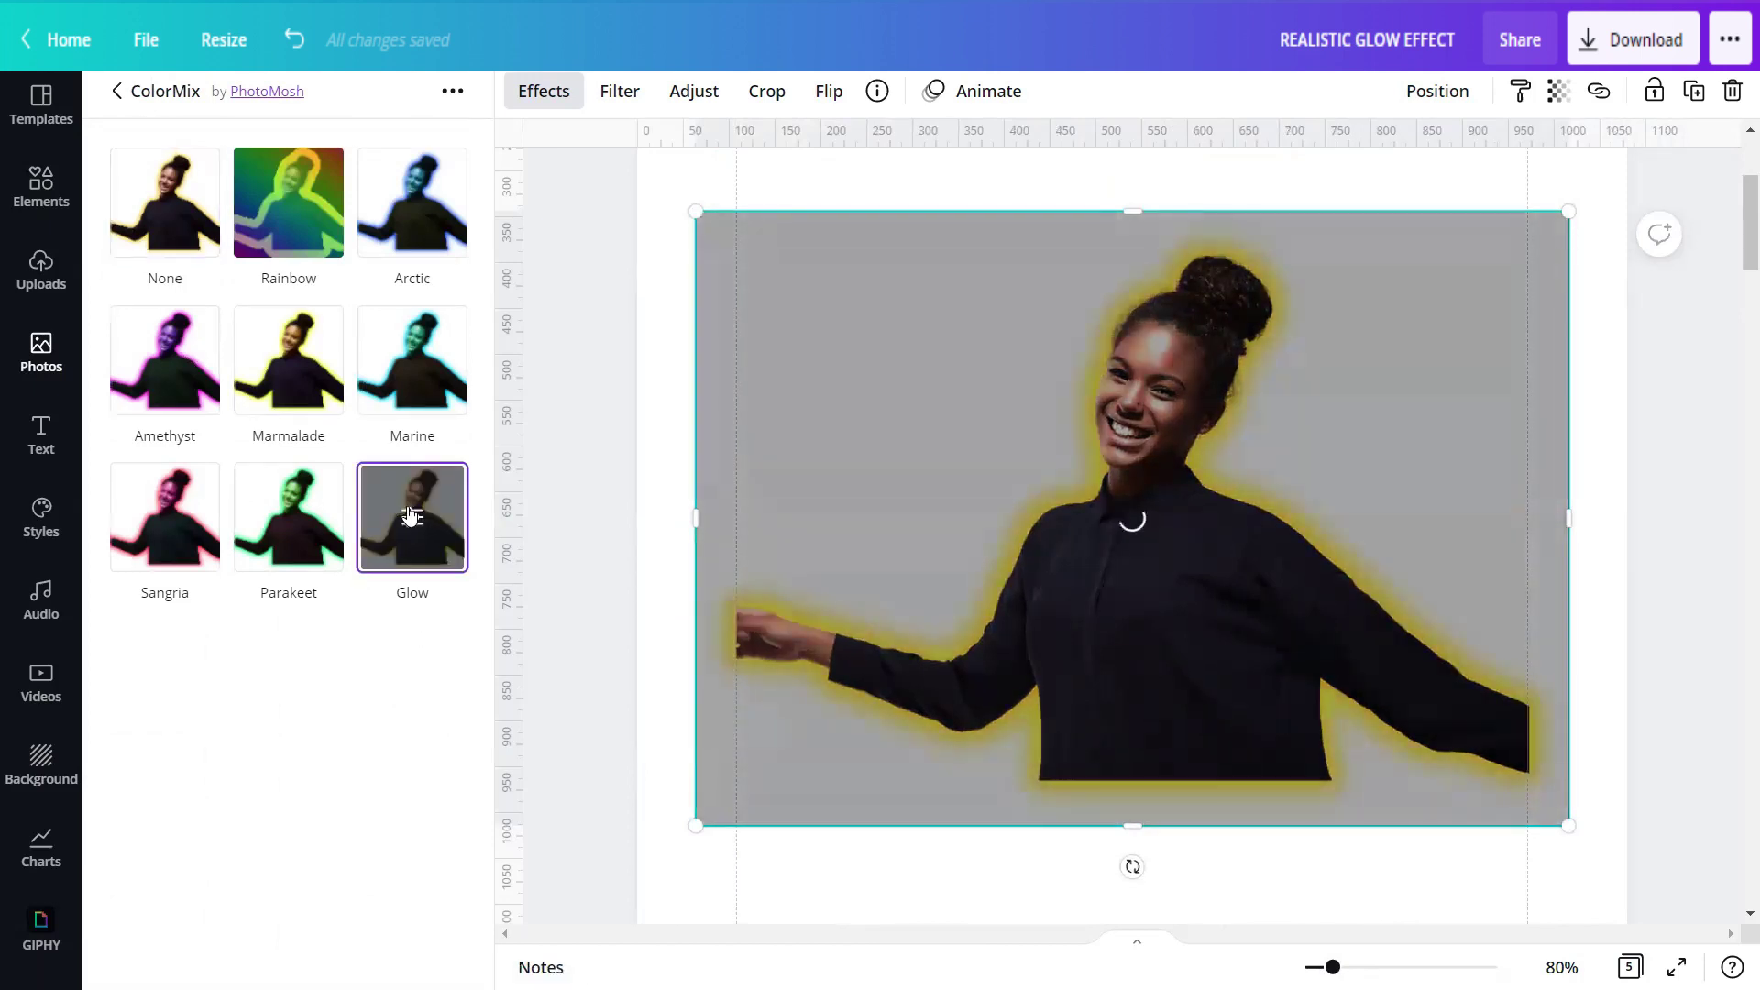
click(409, 515)
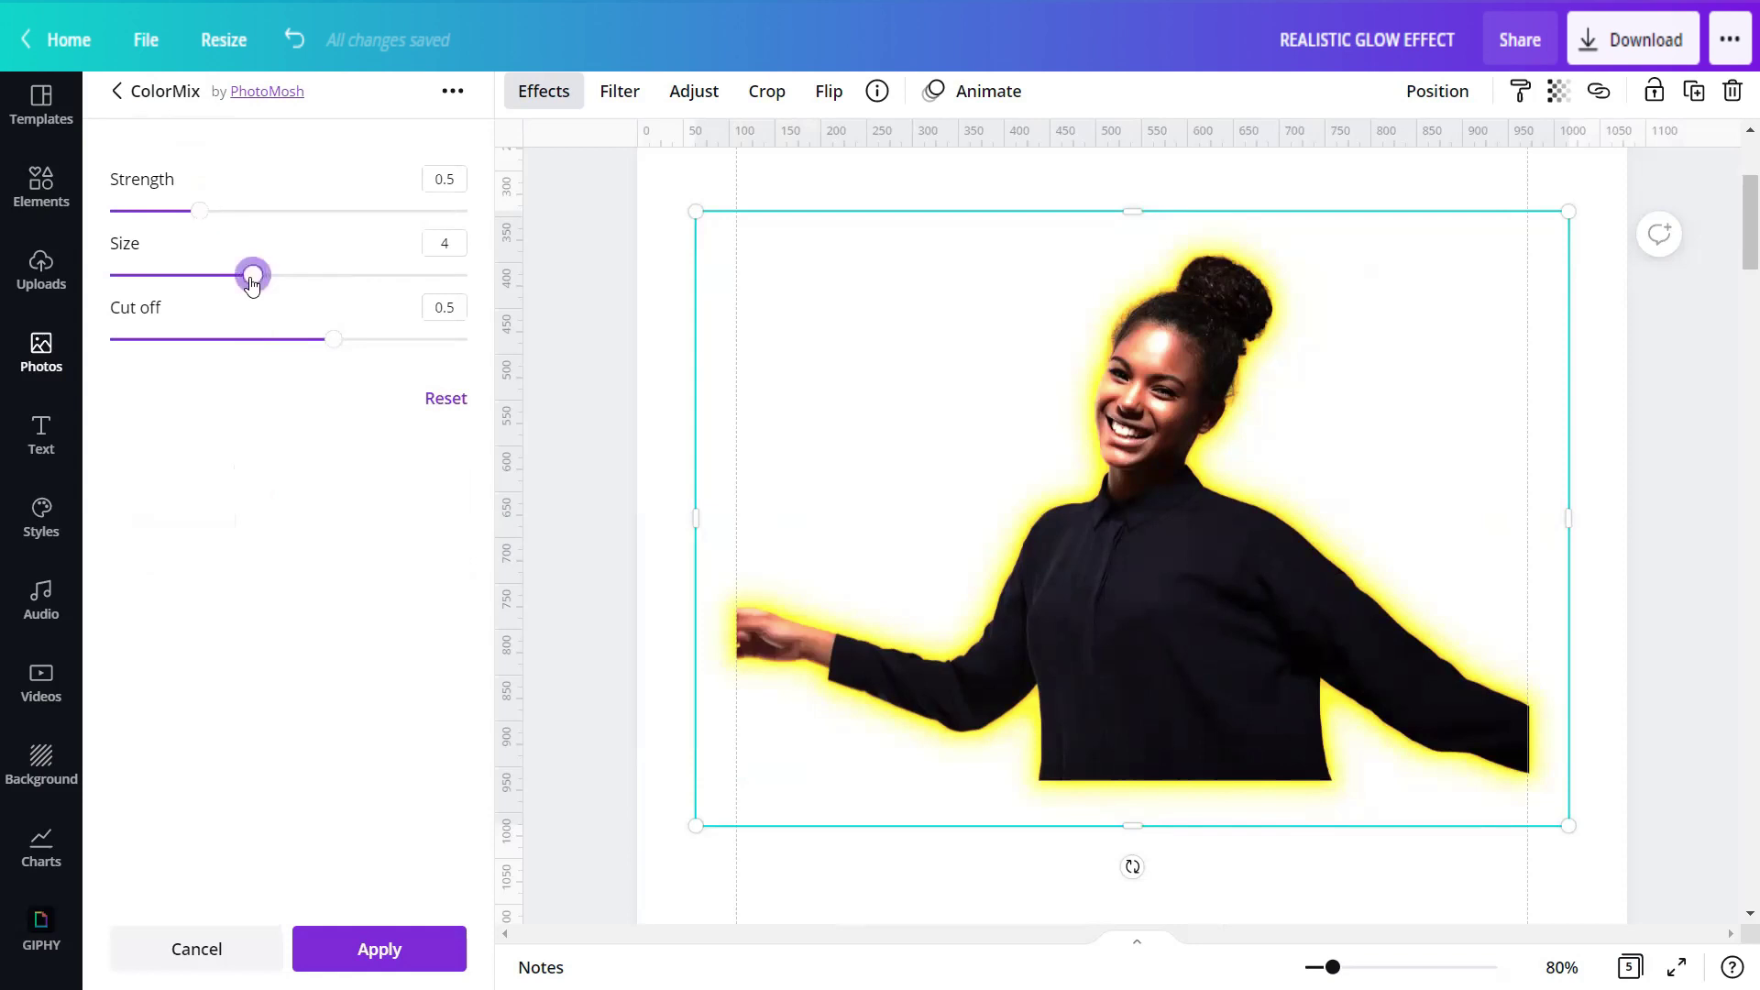
Set the ColorMix Glow size to 10 and cut off to 0.4, and apply the effect.
drag(252, 284, 499, 314)
drag(335, 339, 288, 339)
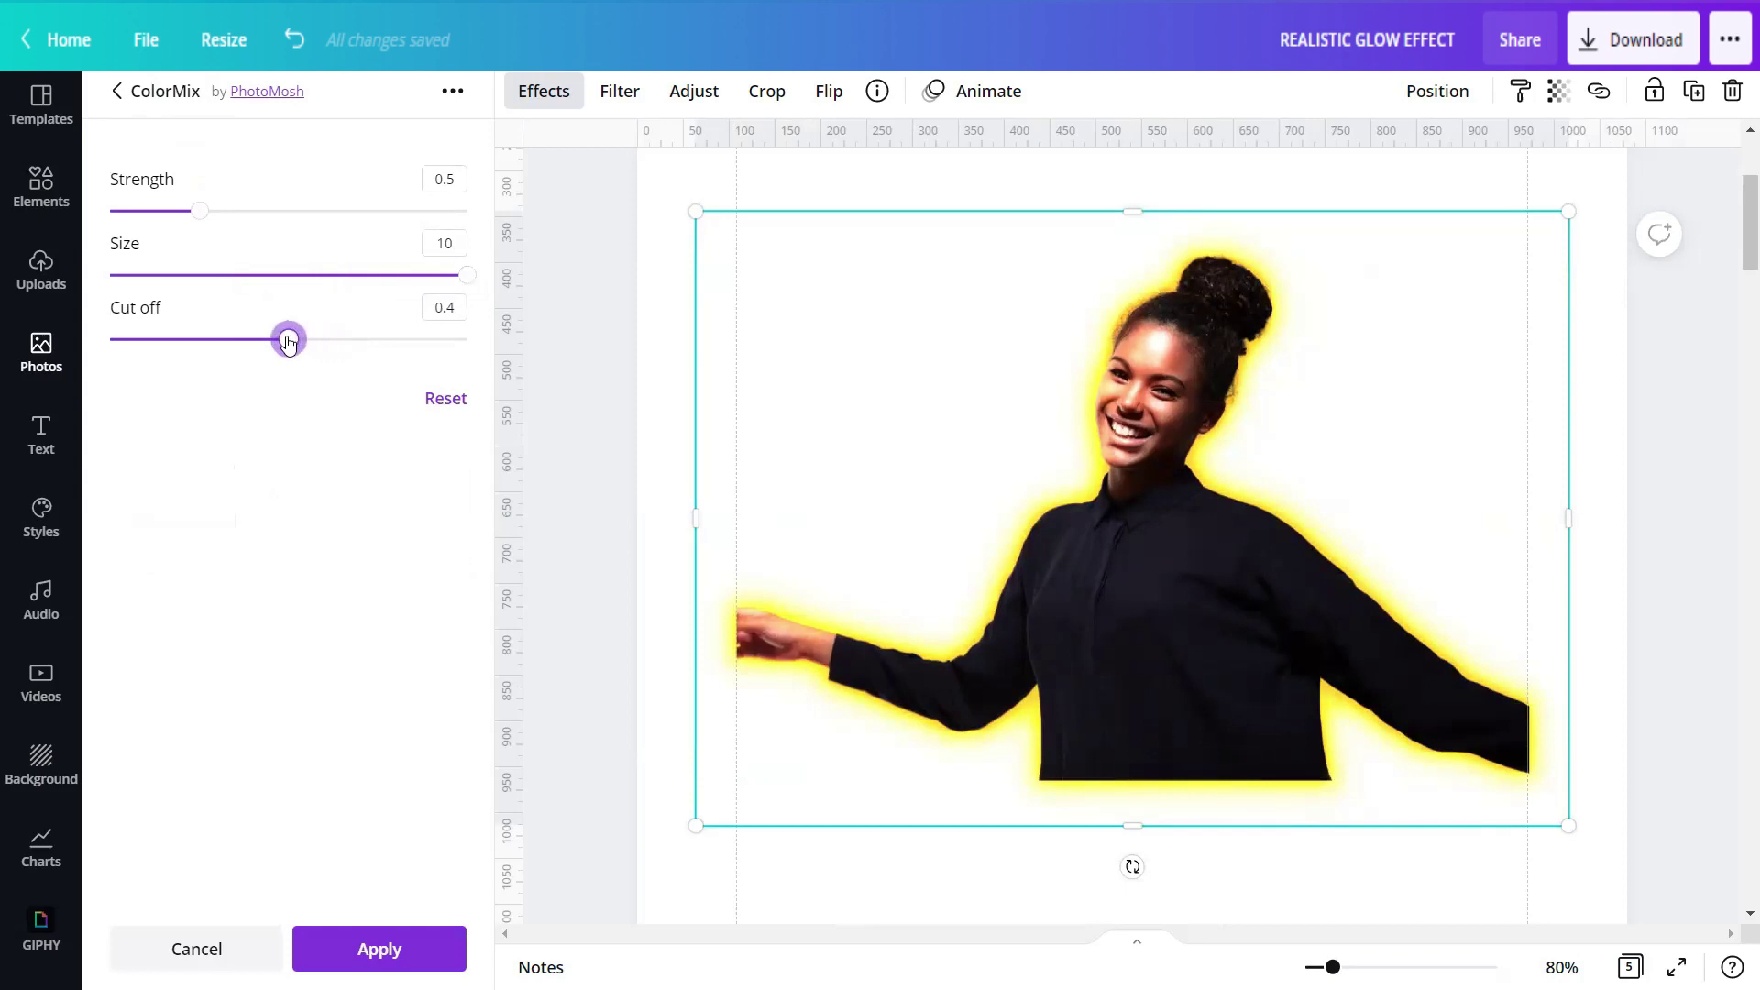
click(368, 949)
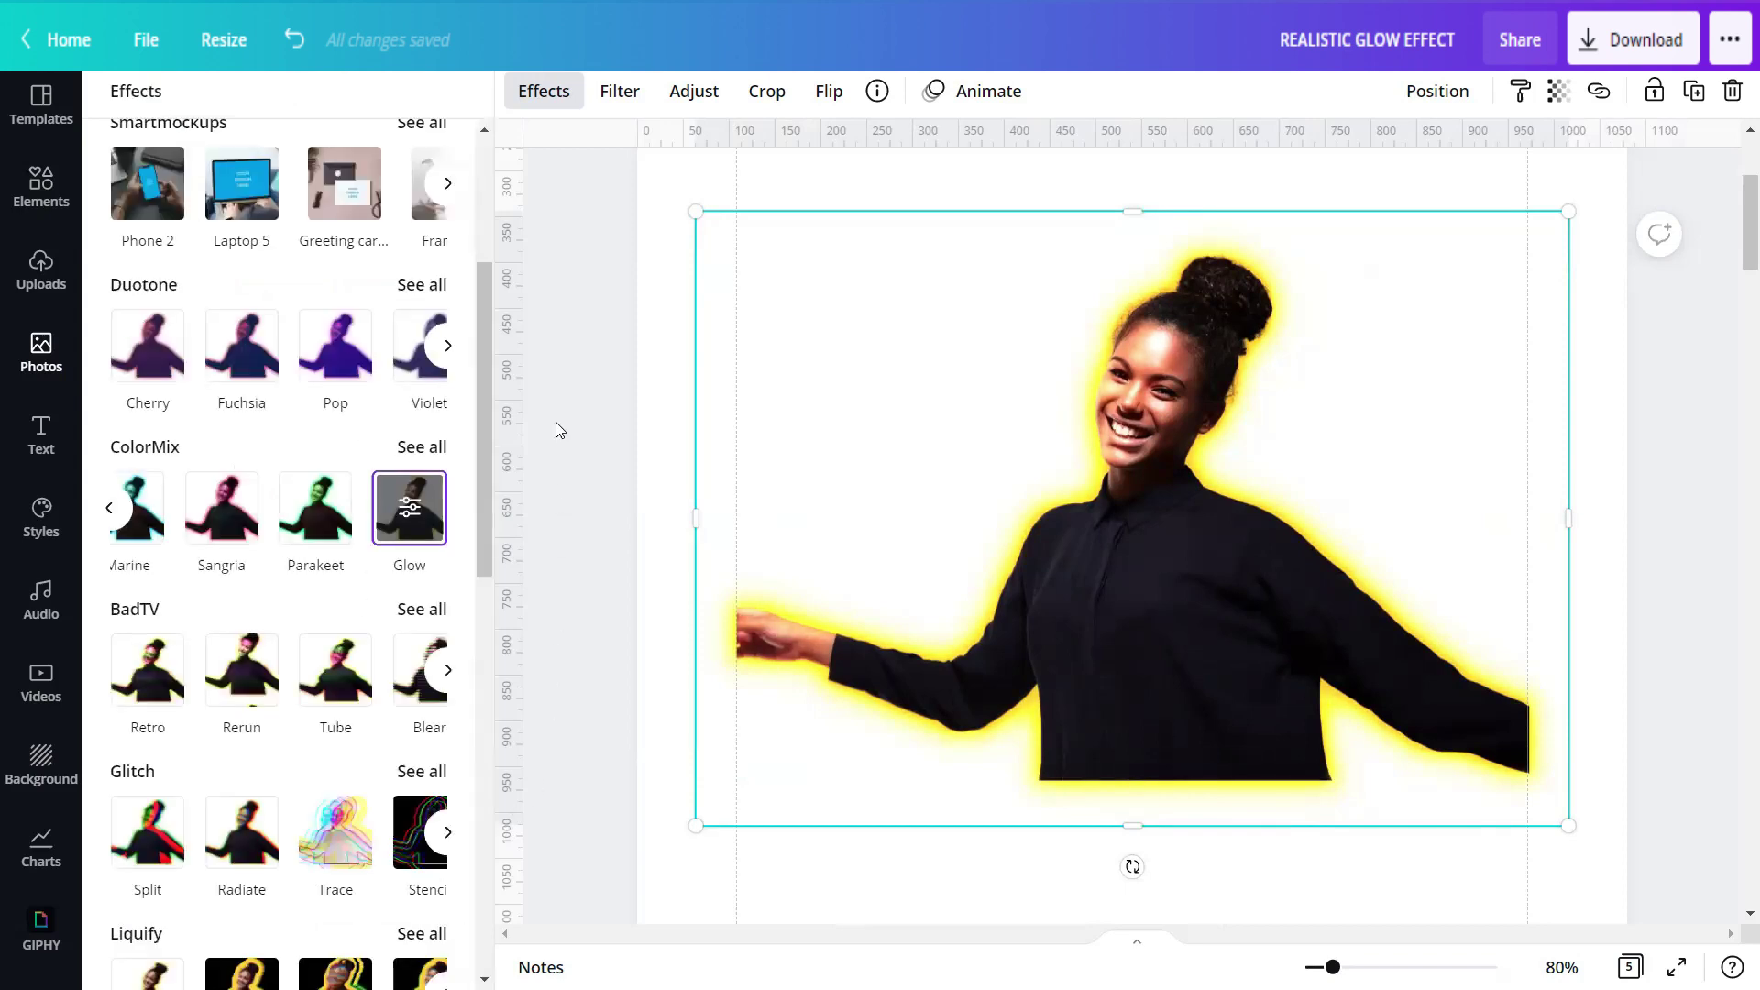
key(Escape)
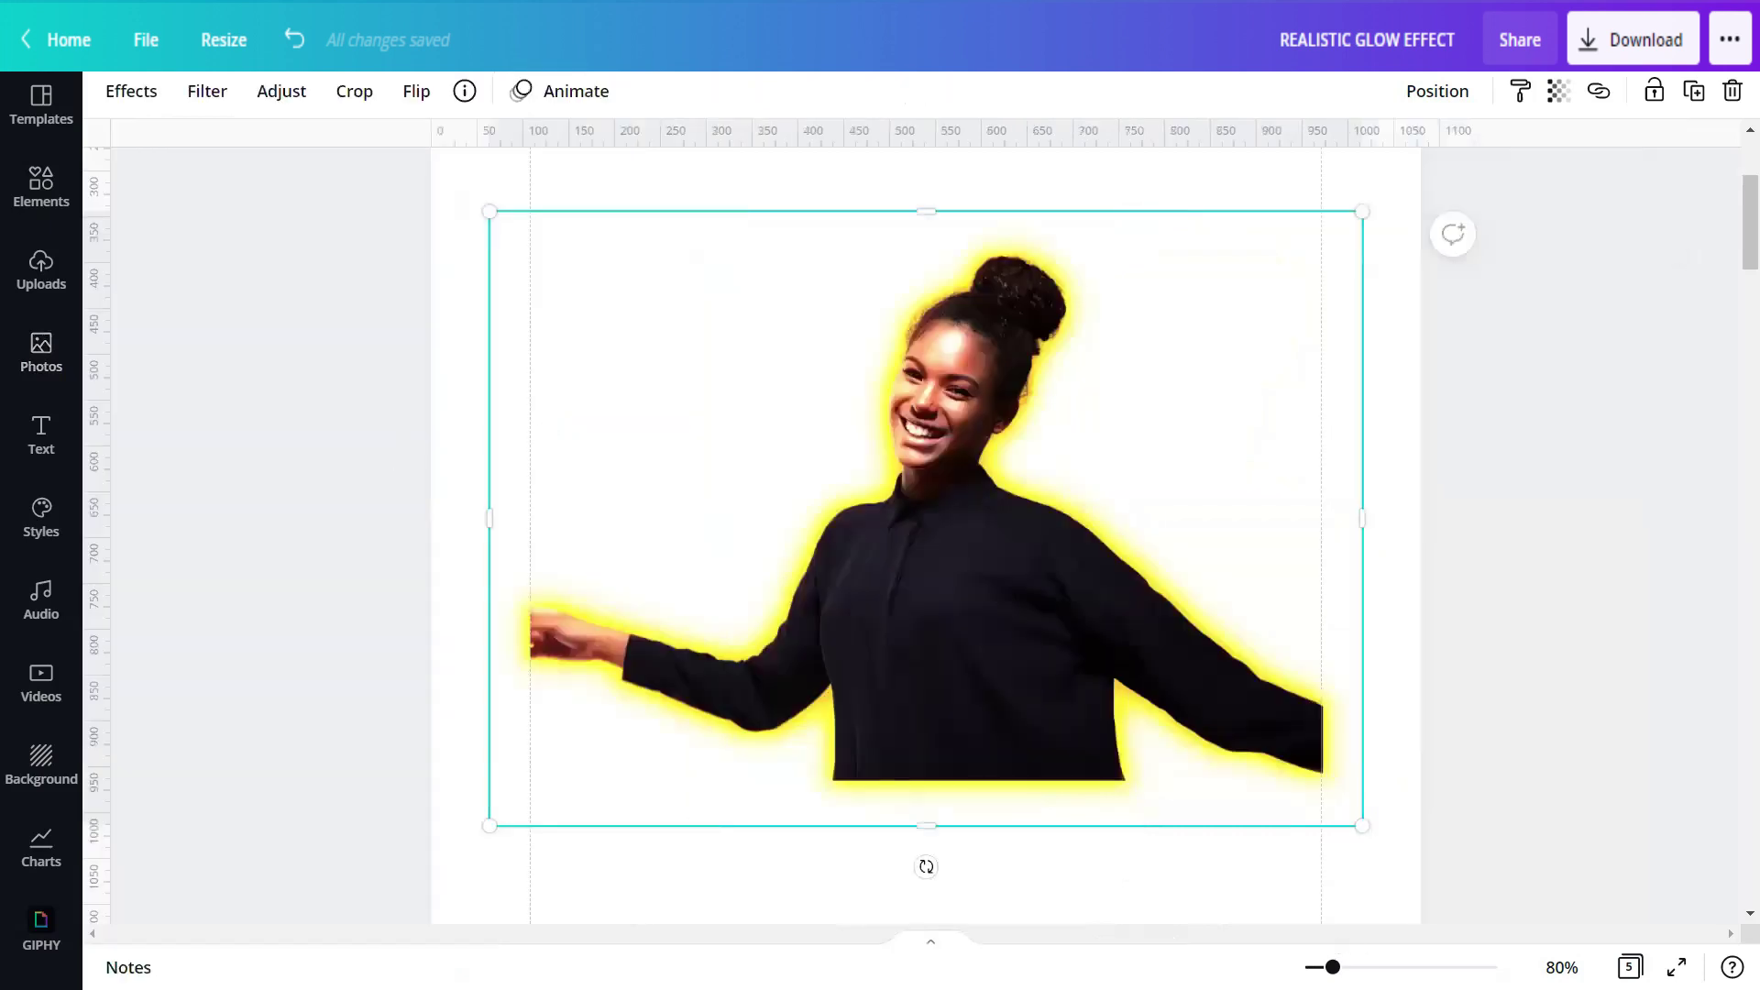
Move the plain cutout from page 2 exactly over the glowing cutout on page 1 and group the two images.
scroll(921, 550, down, 2)
scroll(921, 550, up, 5)
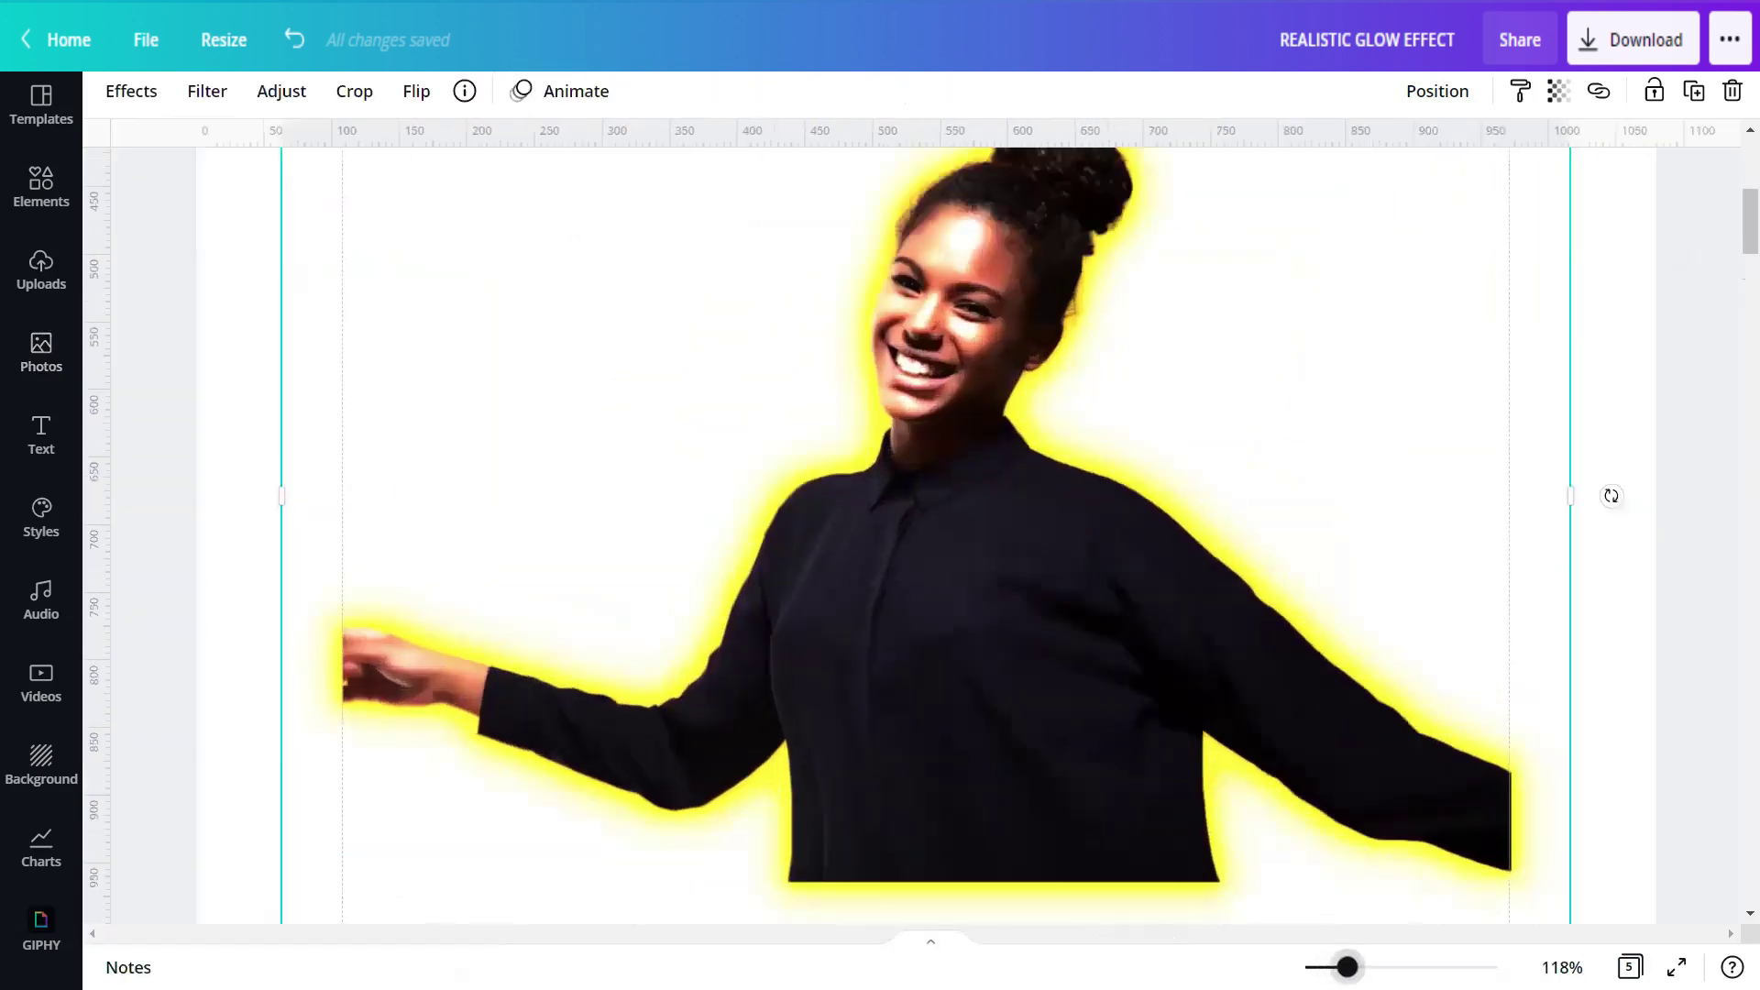
scroll(1503, 648, down, 4)
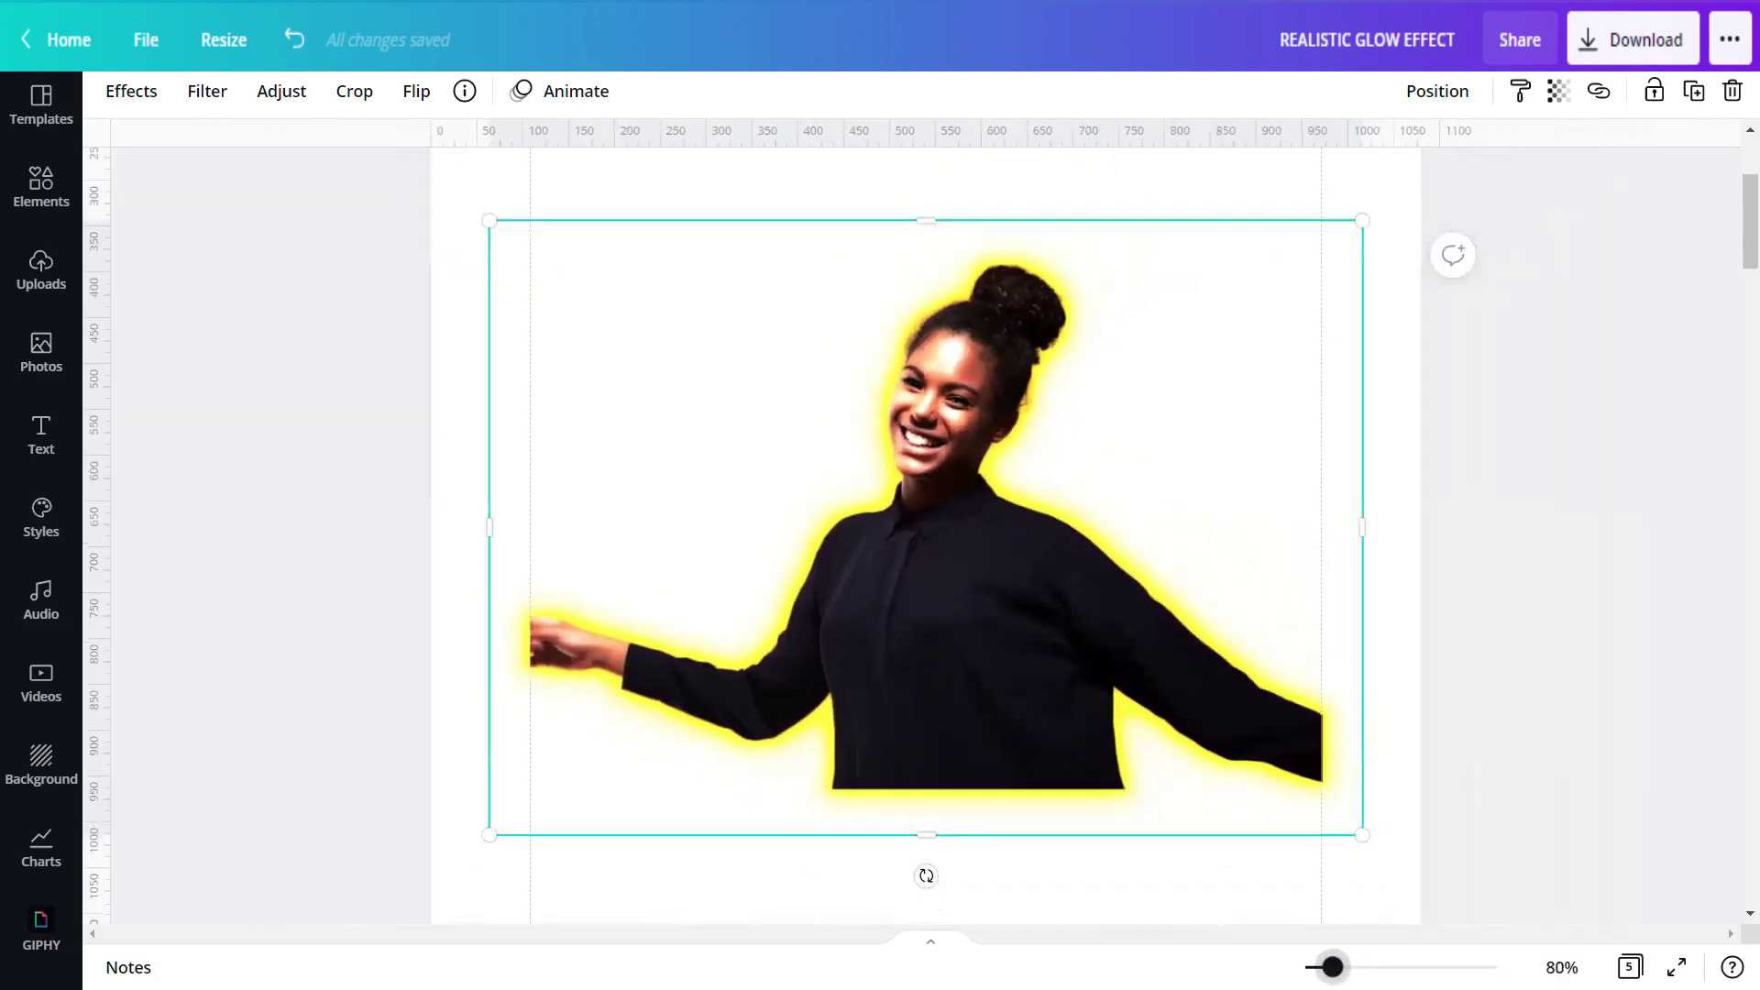
scroll(1505, 642, down, 1)
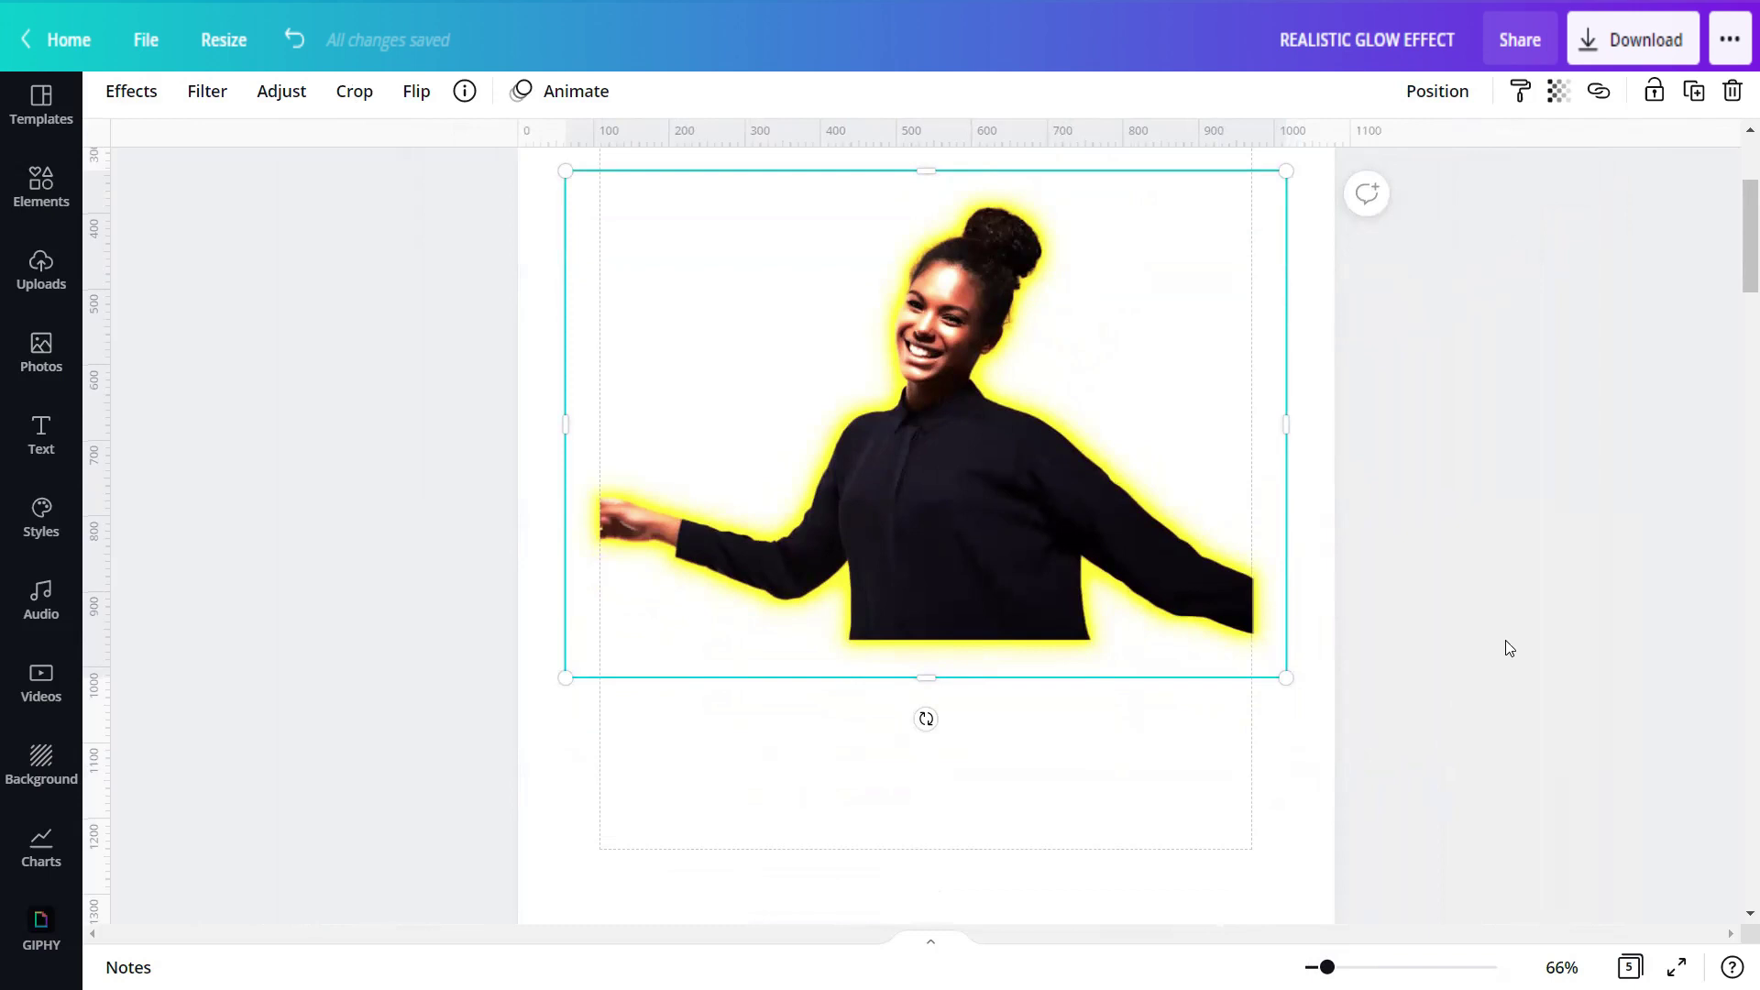
scroll(1505, 640, down, 10)
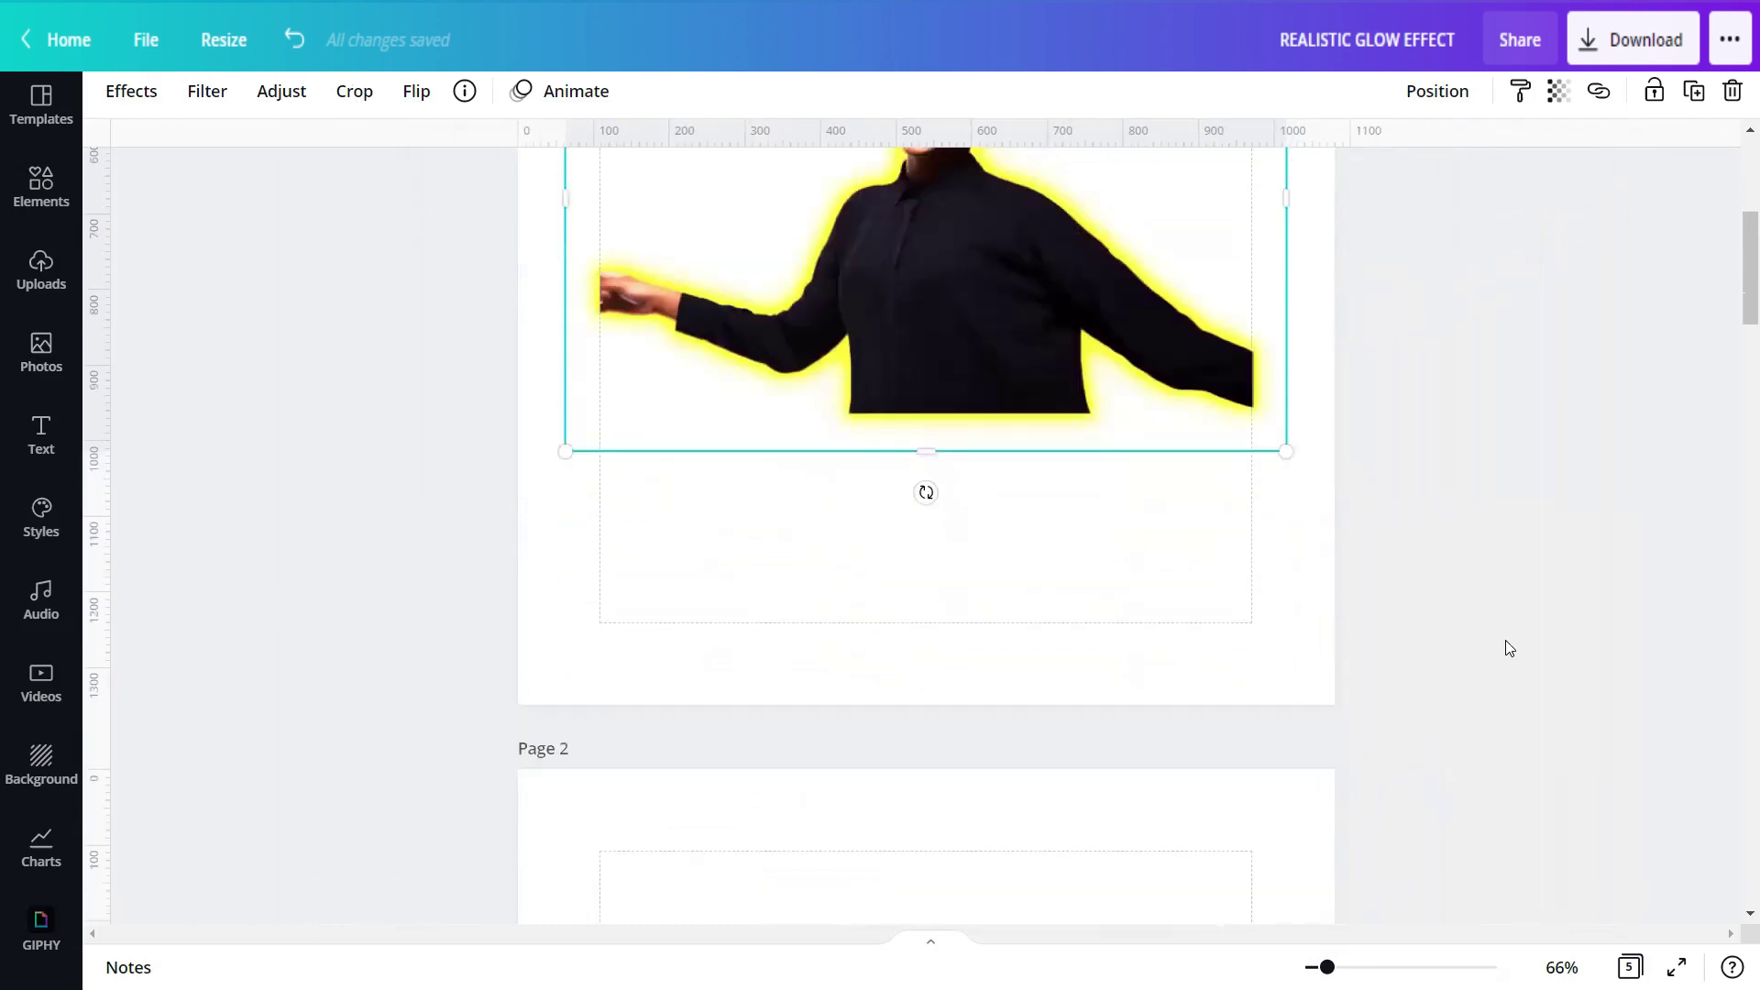
click(1056, 553)
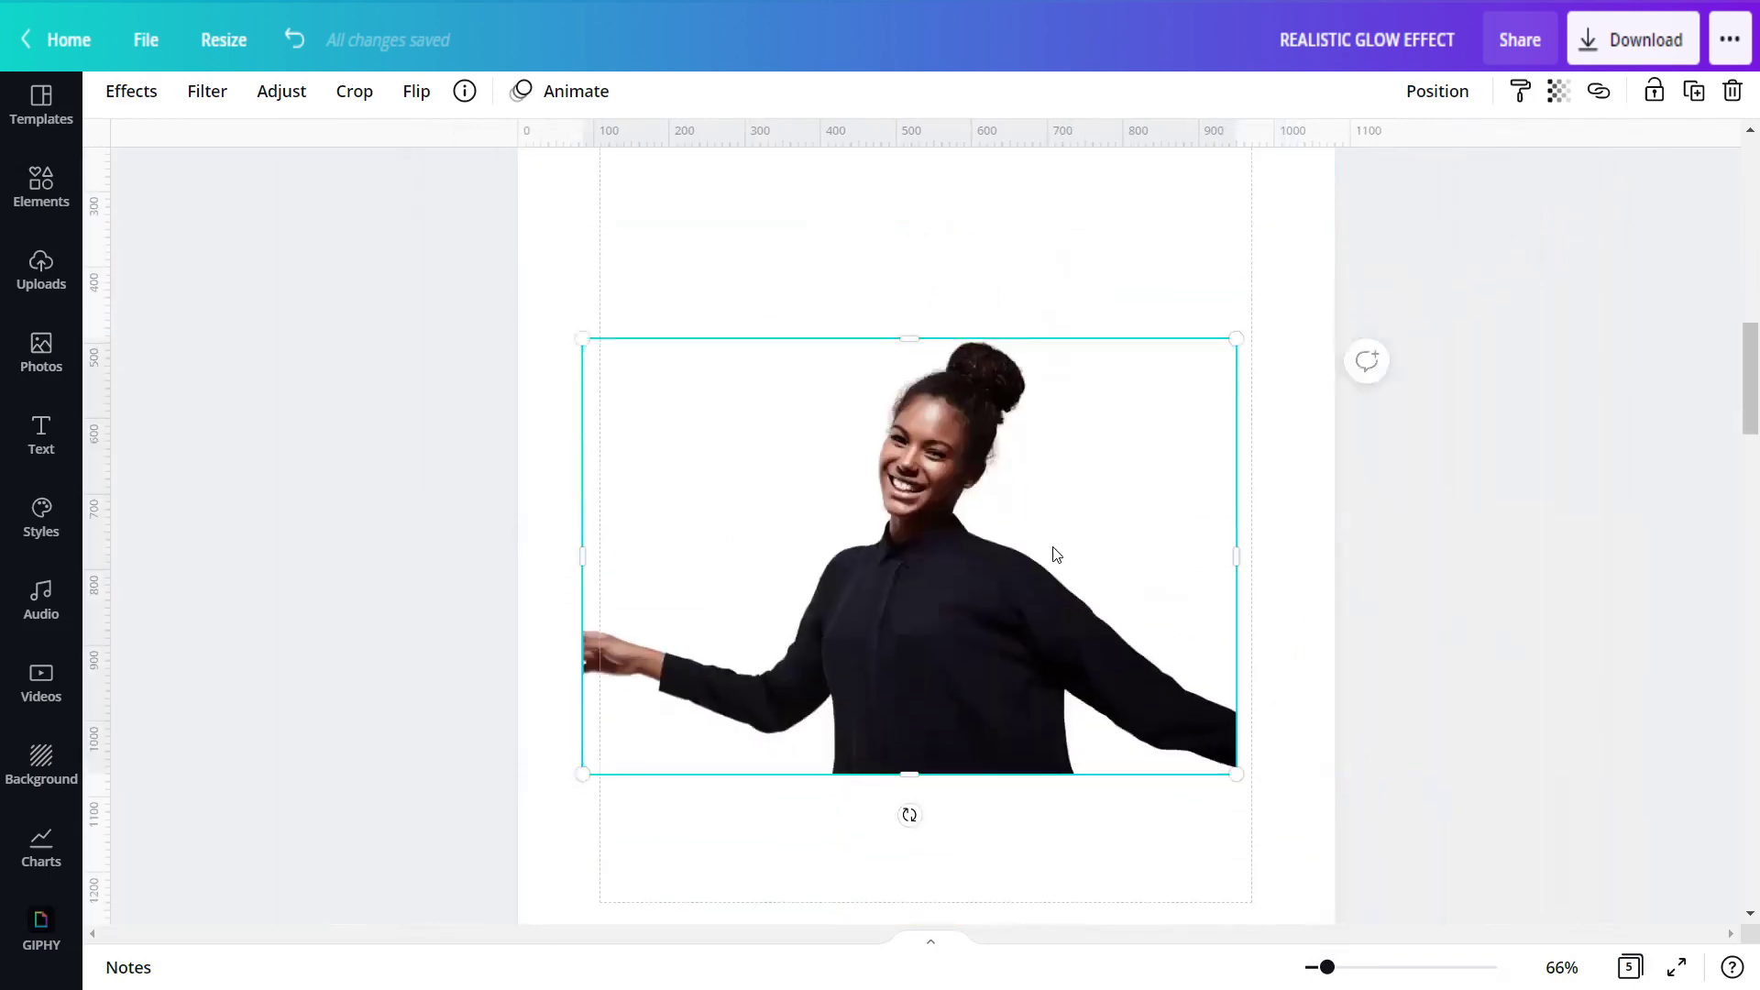
drag(1054, 678, 1061, 504)
scroll(1053, 563, up, 8)
scroll(1053, 563, up, 5)
drag(1003, 149, 641, 605)
click(1347, 89)
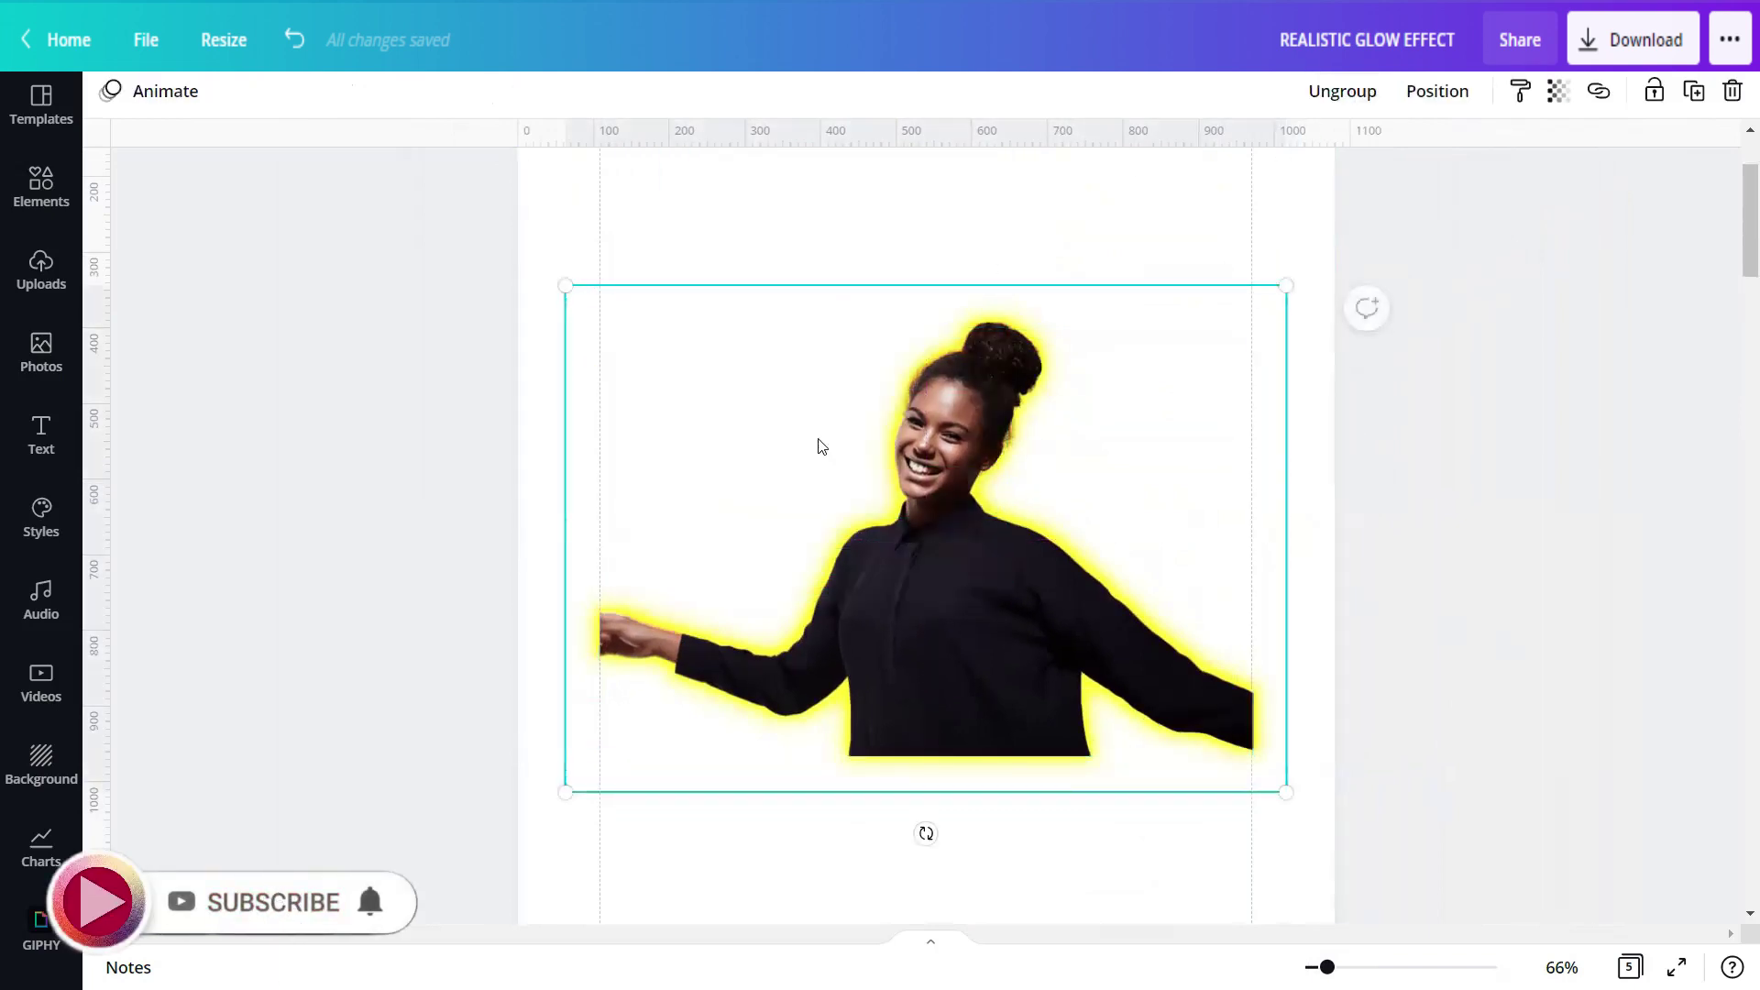
Enlarge the grouped cutout until it spans the full width of page 1, and position it at the page's bottom edge.
scroll(609, 522, down, 3)
drag(538, 620, 433, 720)
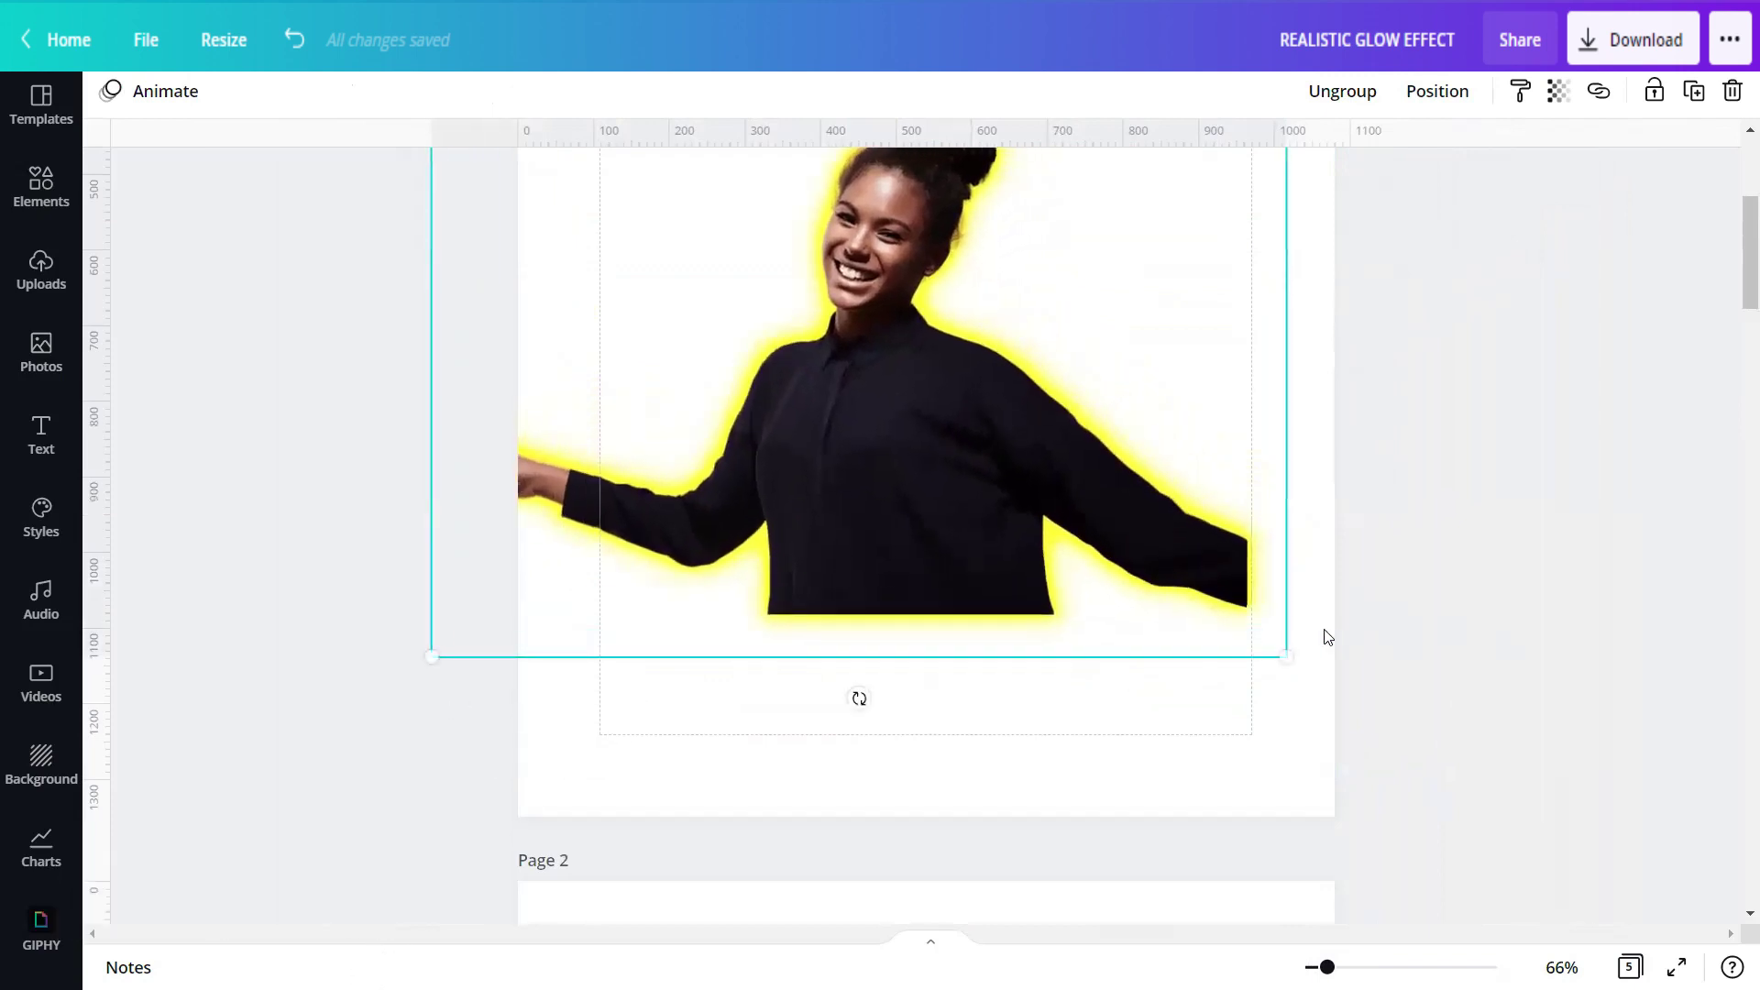
drag(1302, 692, 1386, 773)
click(1057, 581)
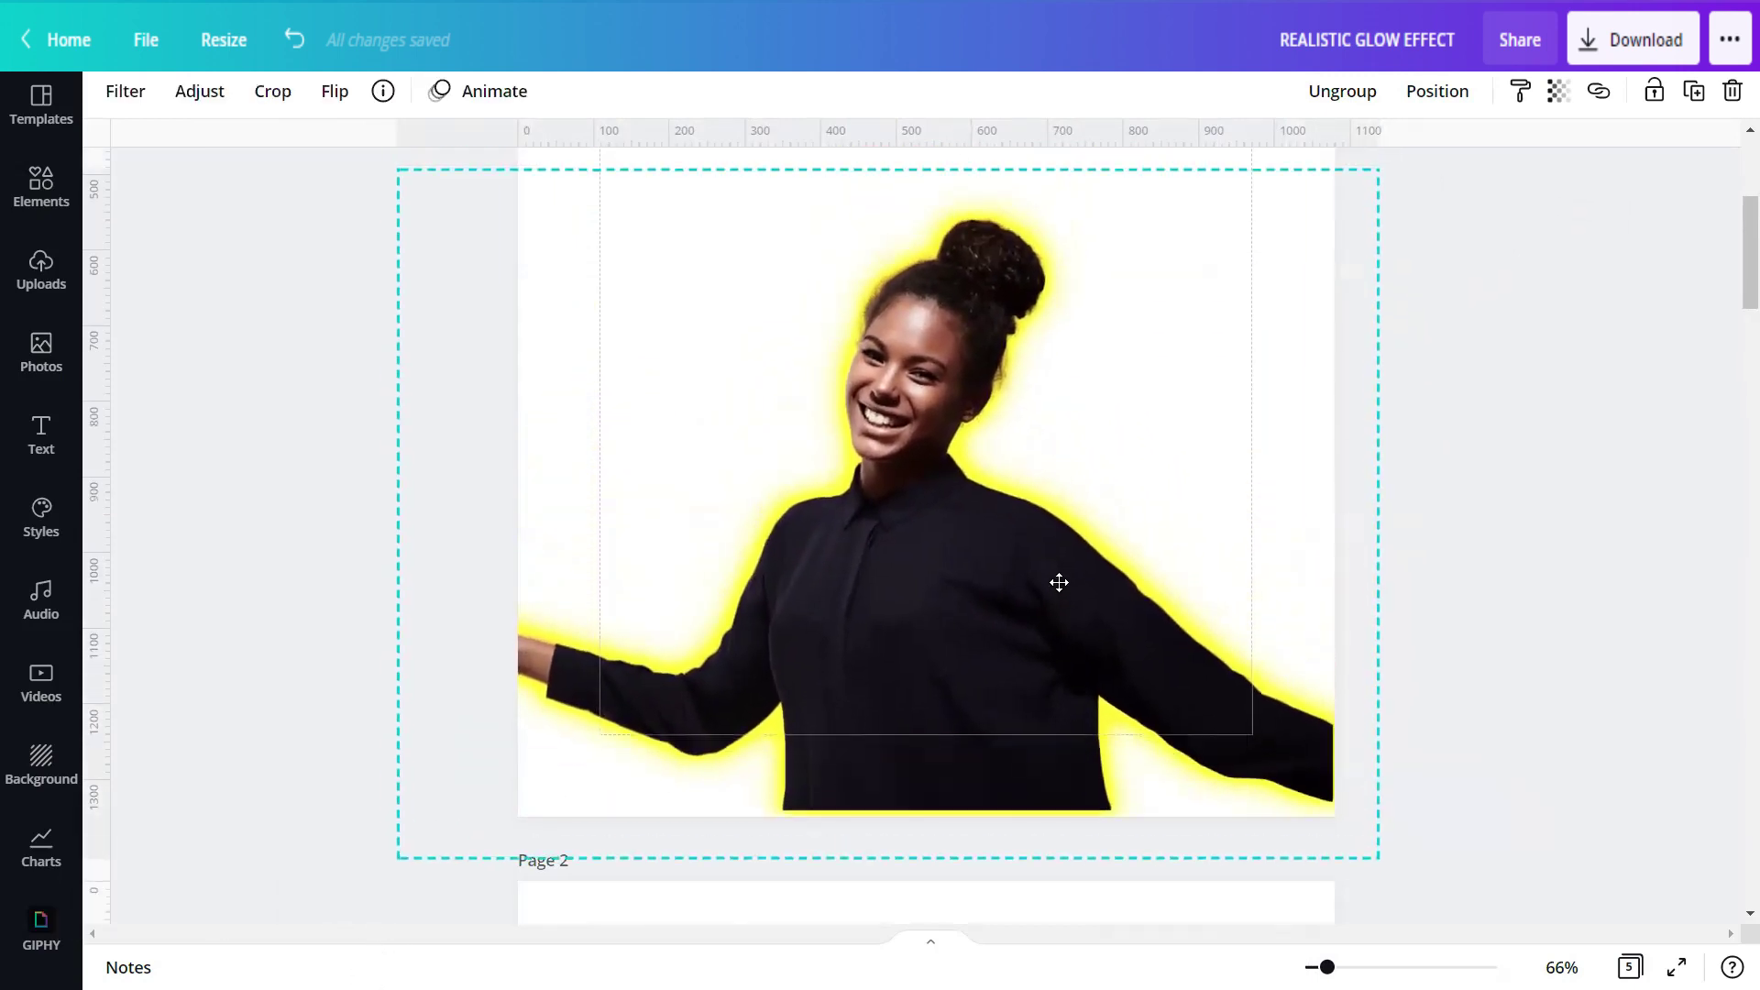
Enlarge the grouped cutout further so it extends past both sides of page 1, and reposition it with the woman centred at the page's bottom.
scroll(408, 518, up, 4)
drag(408, 516, 243, 330)
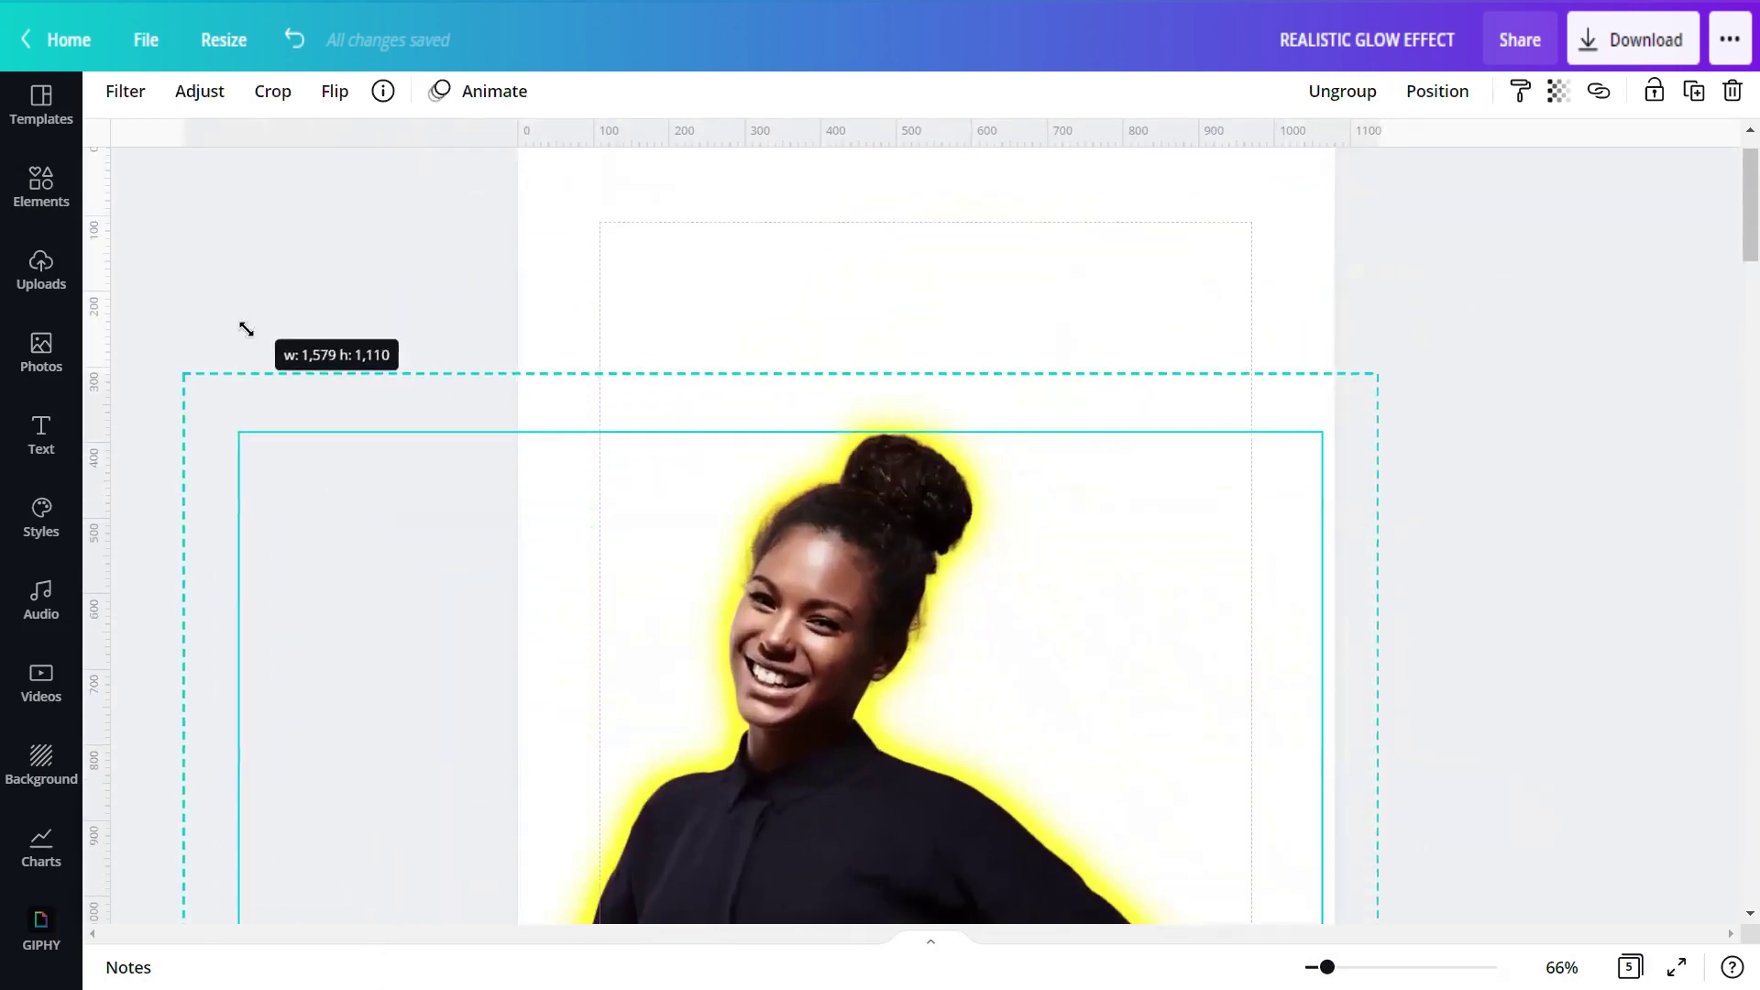
drag(968, 760, 994, 758)
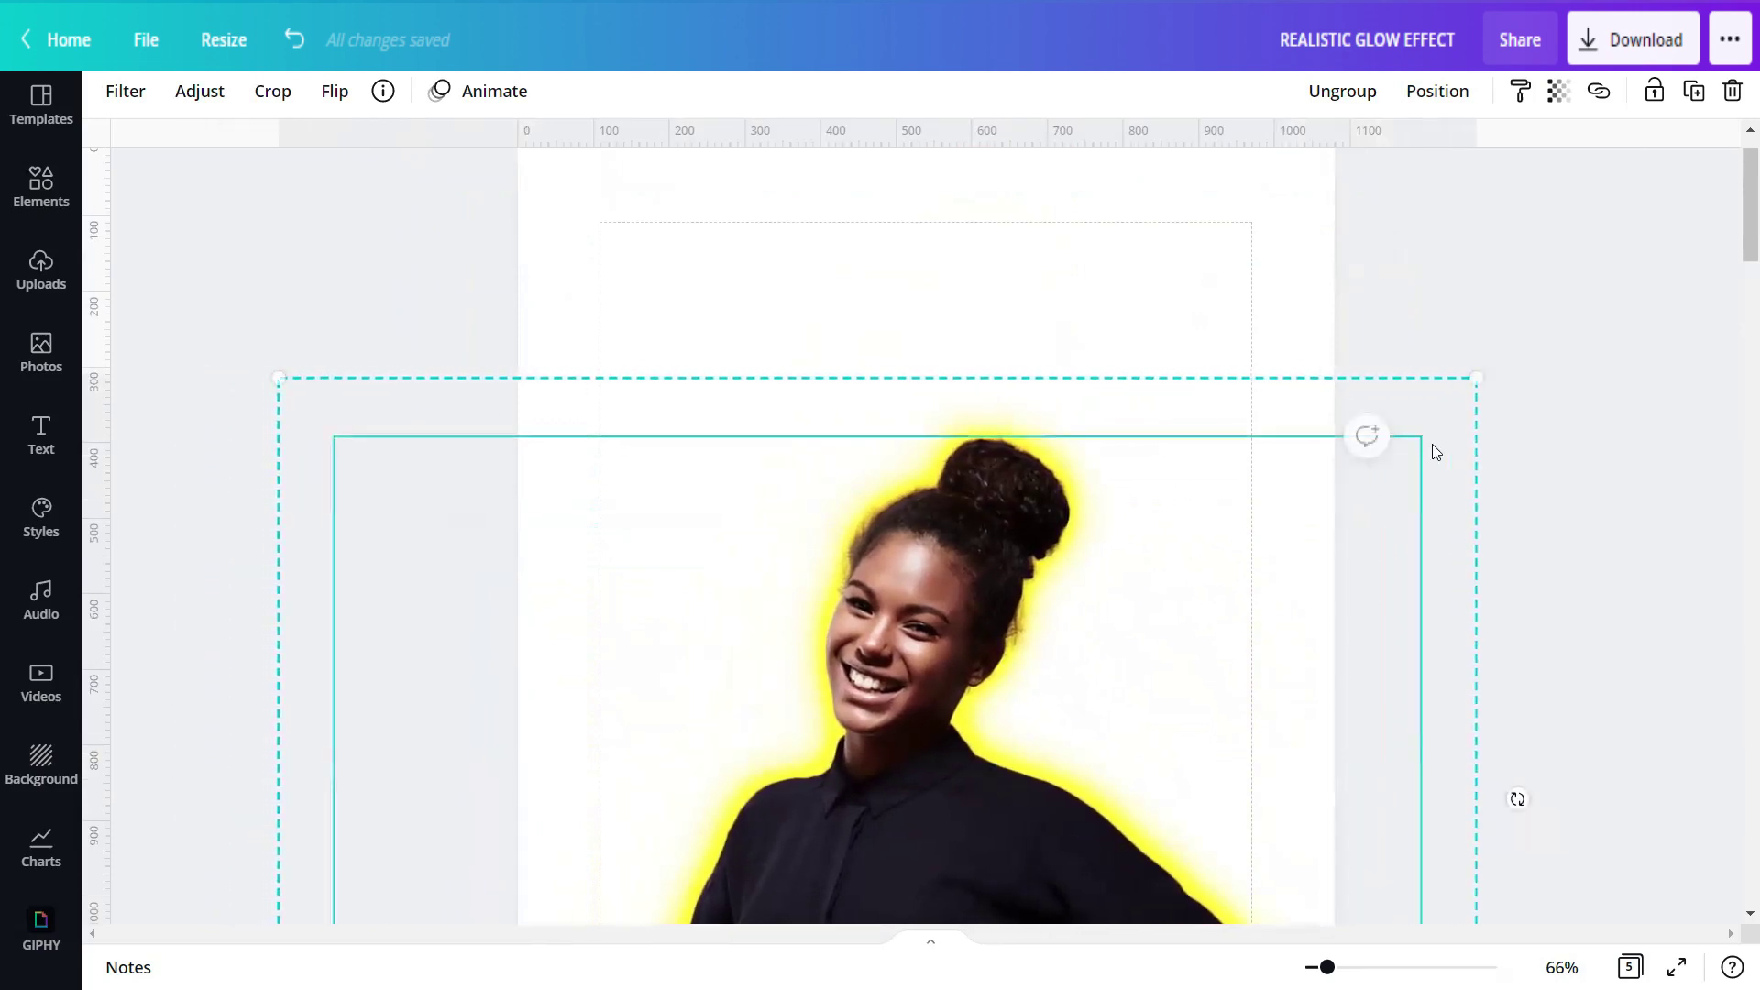
drag(1473, 381, 1571, 310)
drag(1136, 626, 1068, 612)
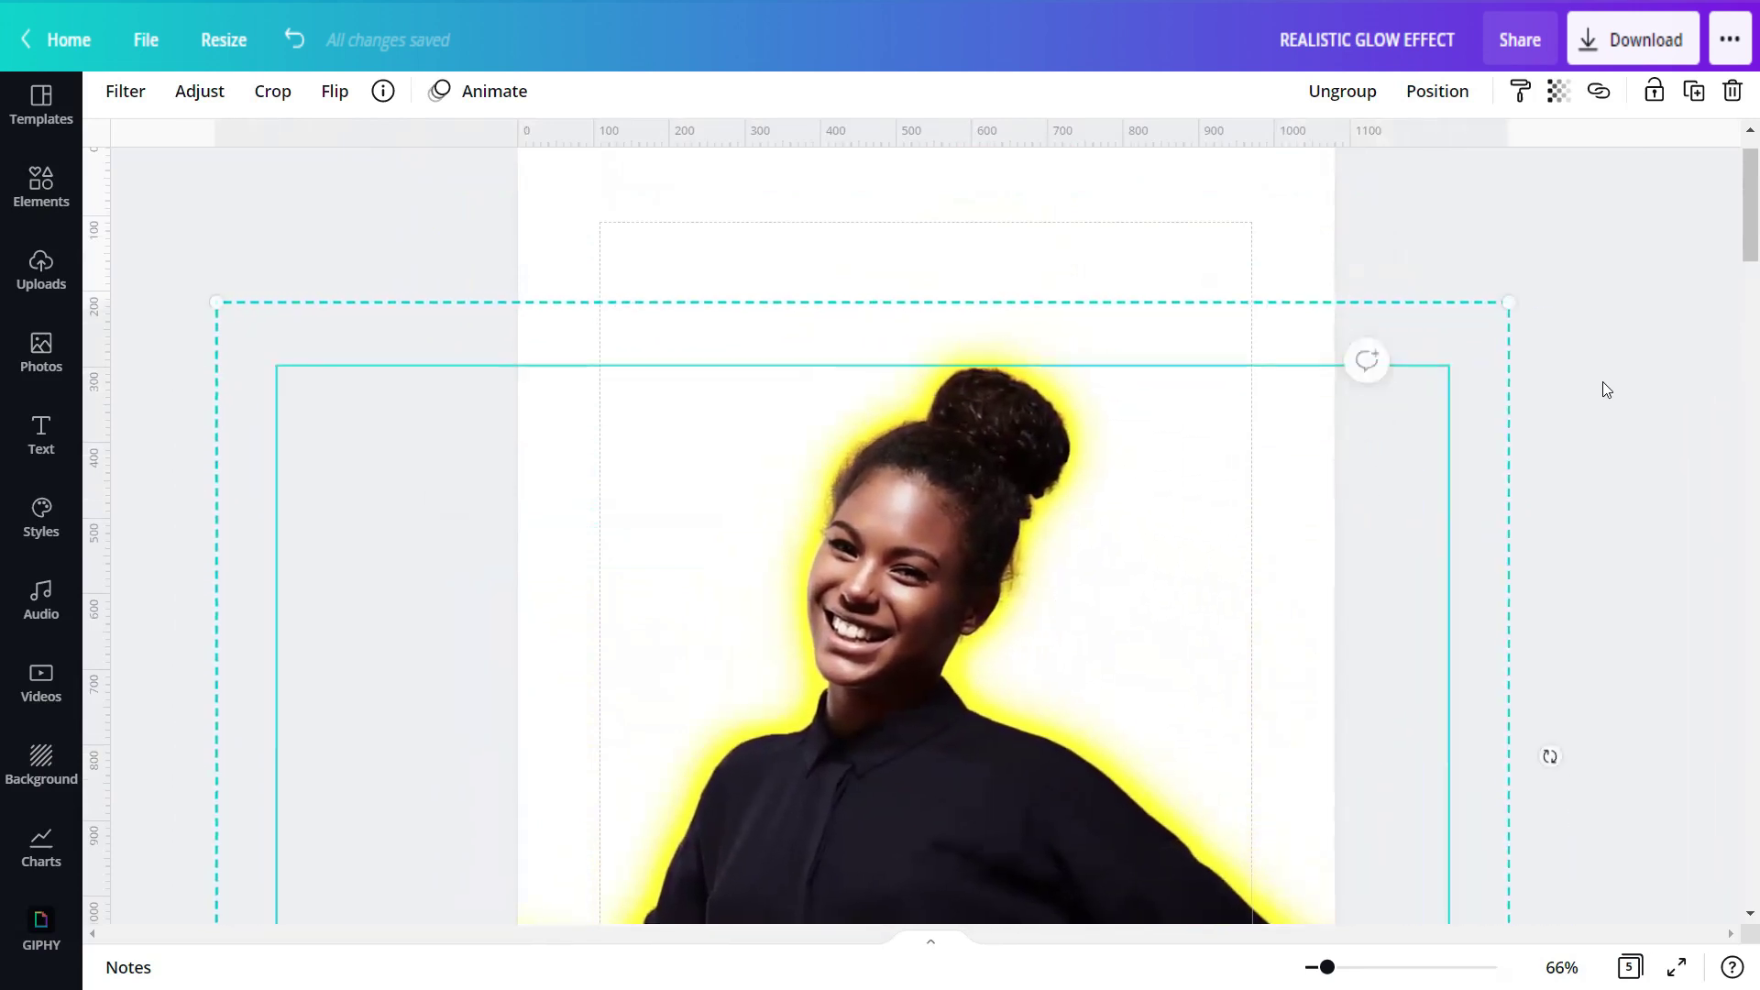
scroll(1607, 393, down, 5)
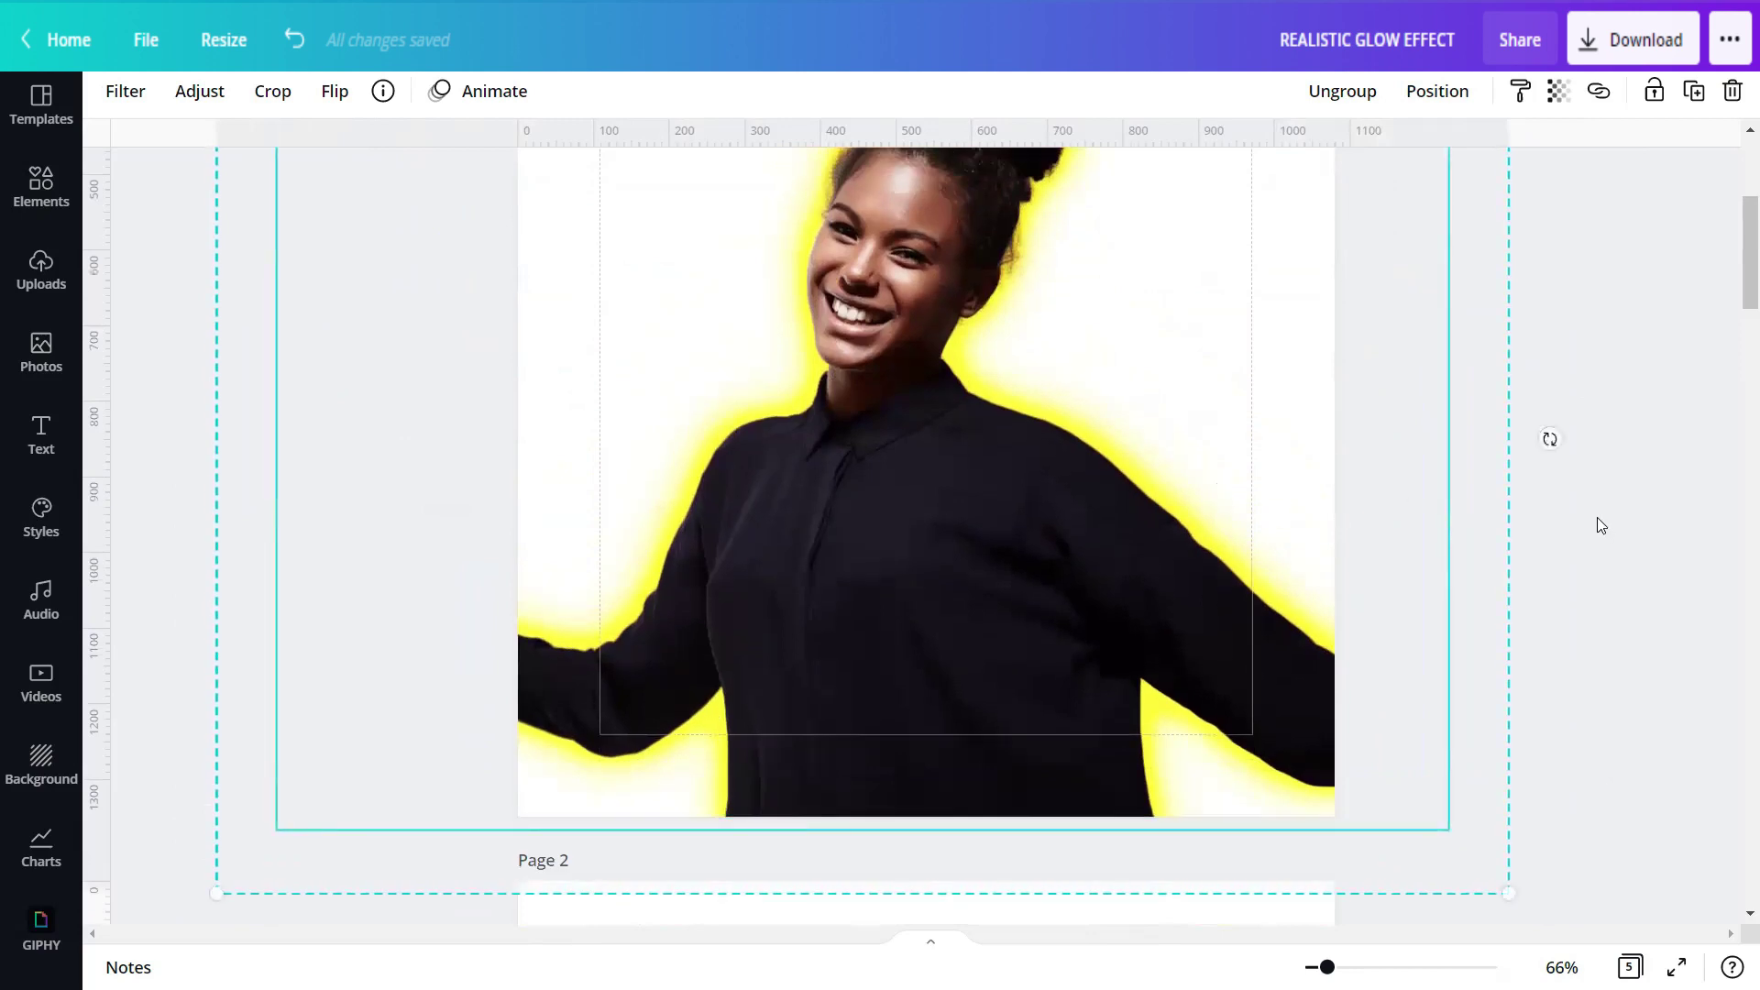
scroll(1600, 525, up, 2)
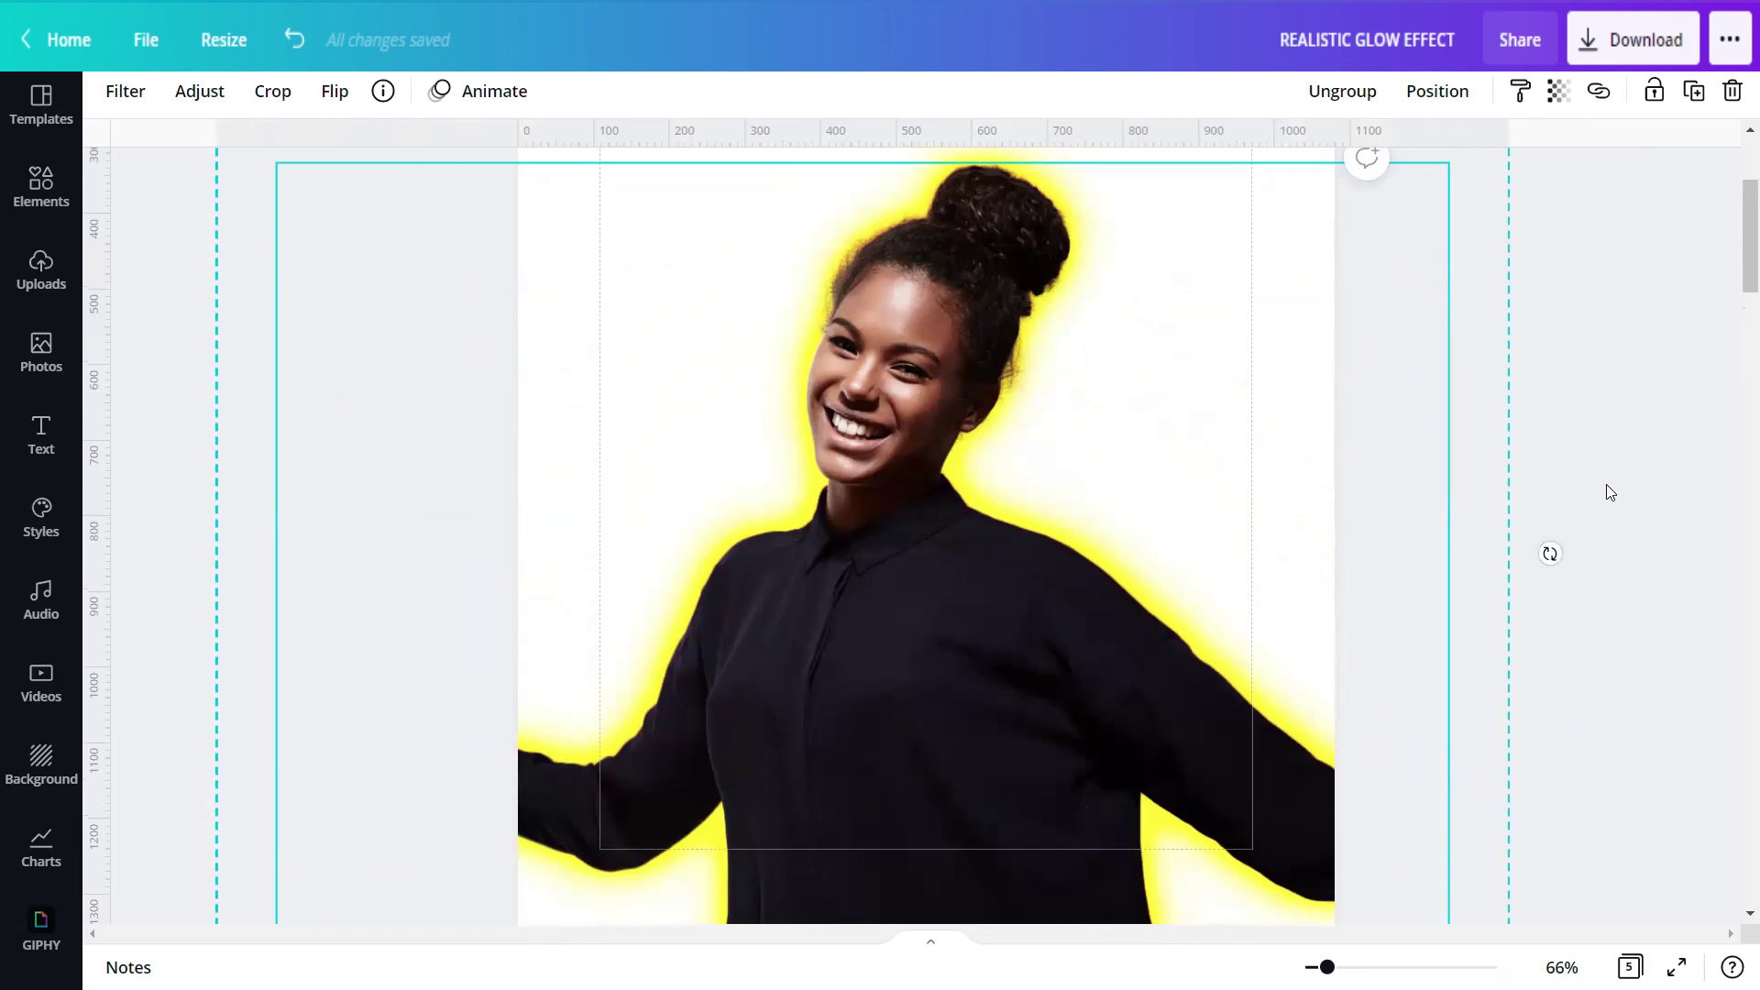
click(1640, 422)
Set the background colour of page 1 to the default black, #000000.
scroll(1640, 422, up, 4)
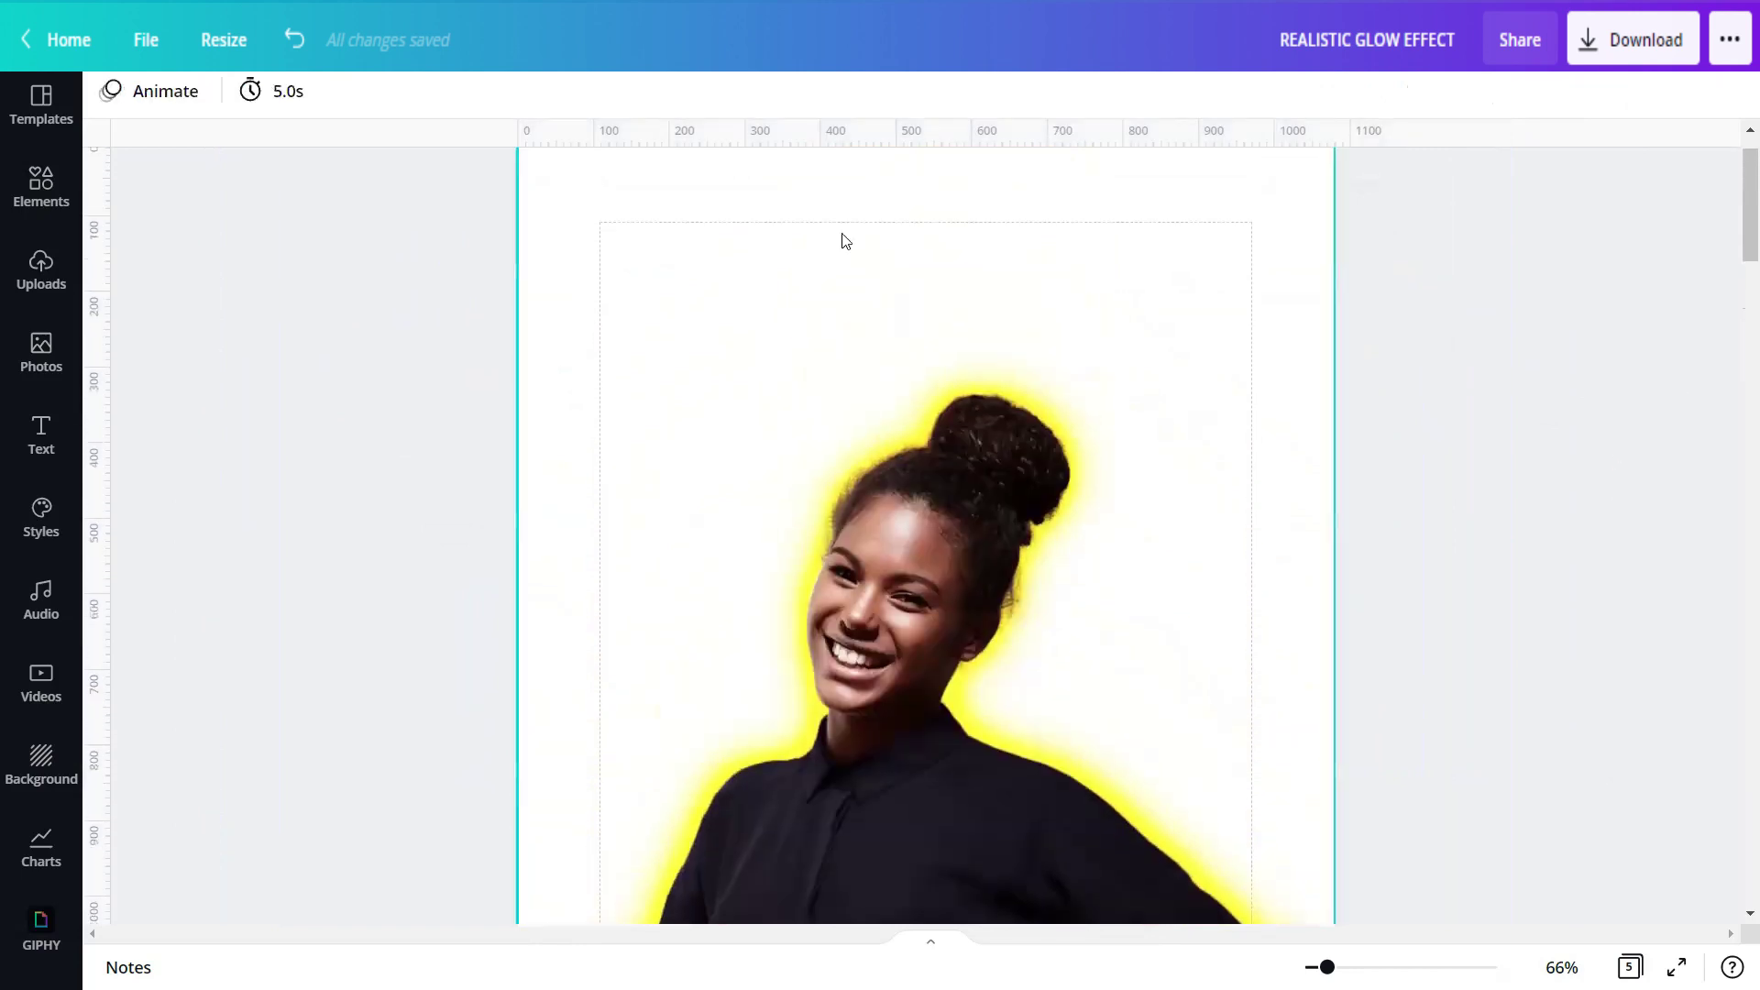
click(621, 205)
click(109, 94)
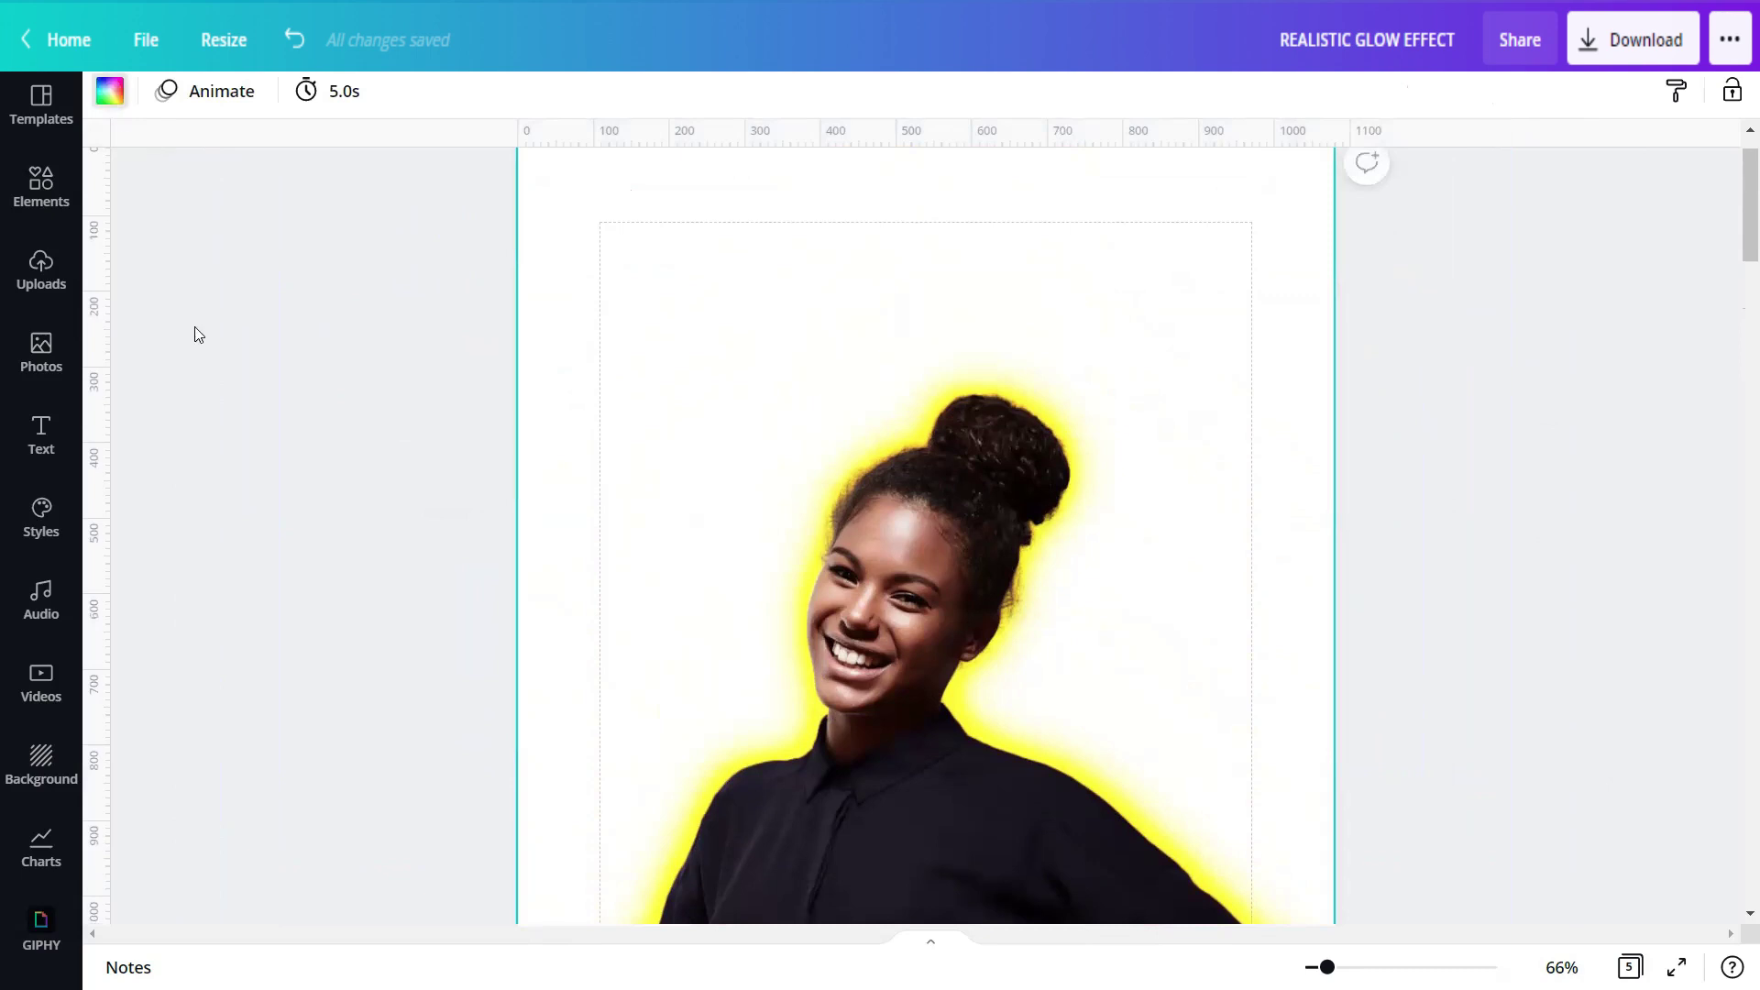
scroll(154, 627, down, 8)
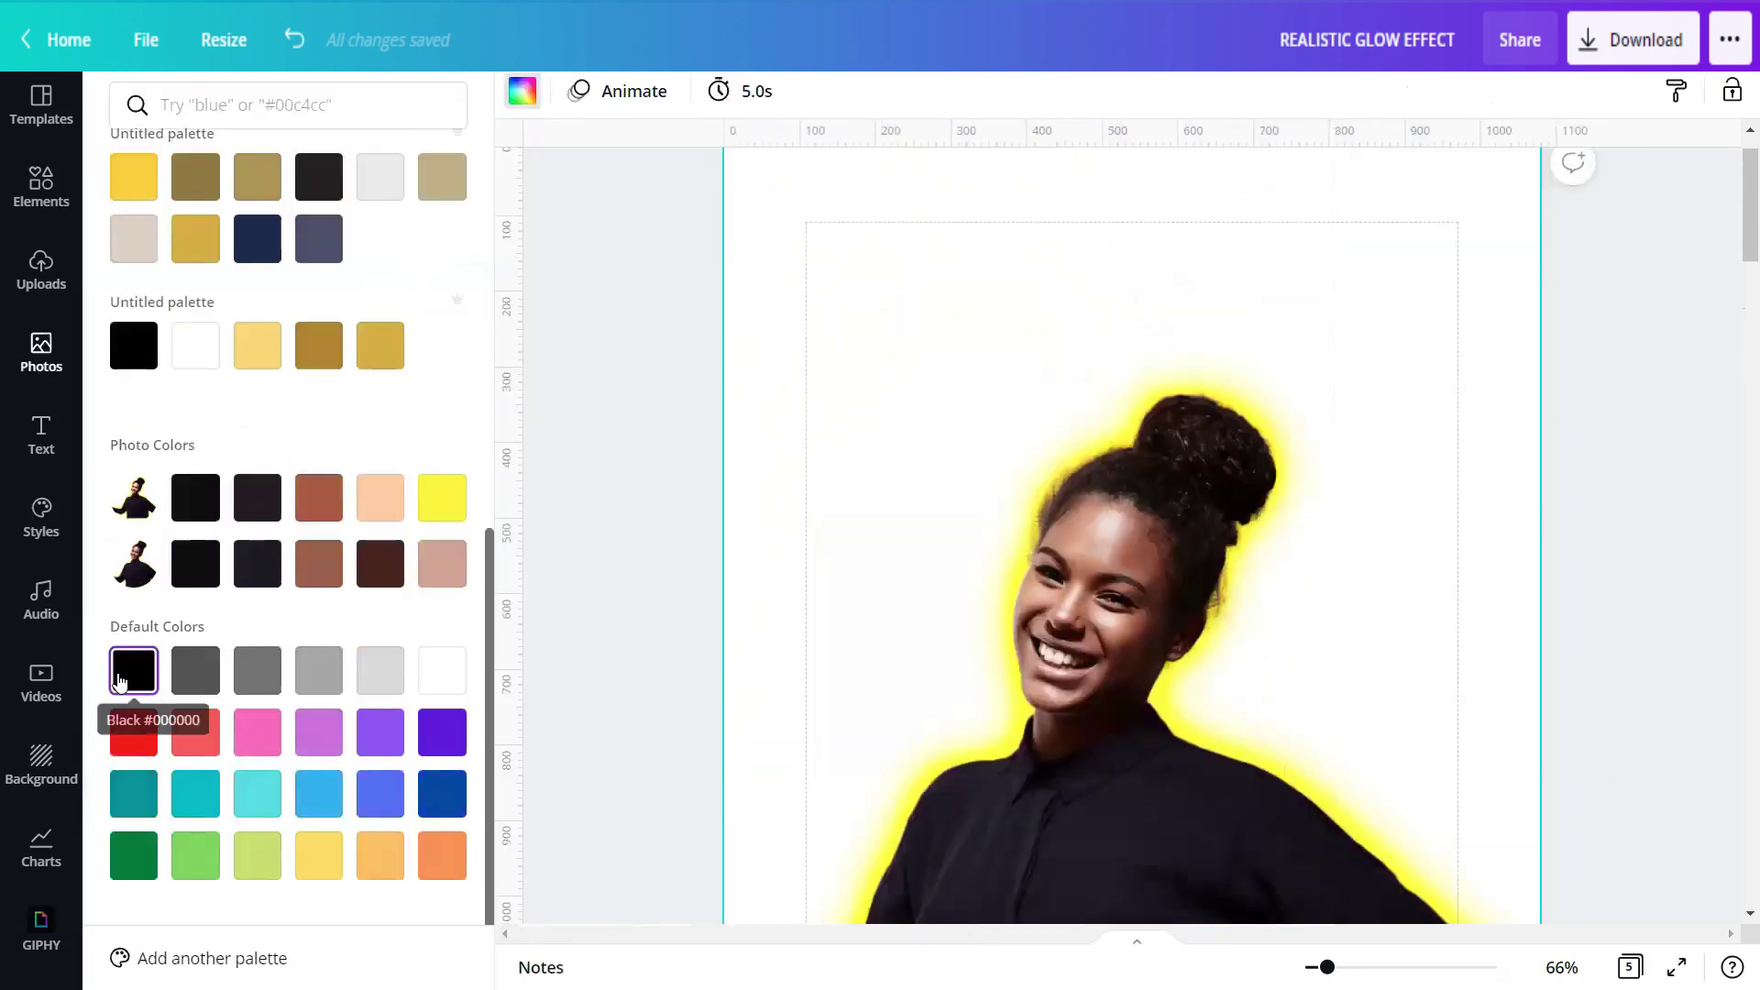
click(133, 669)
click(594, 571)
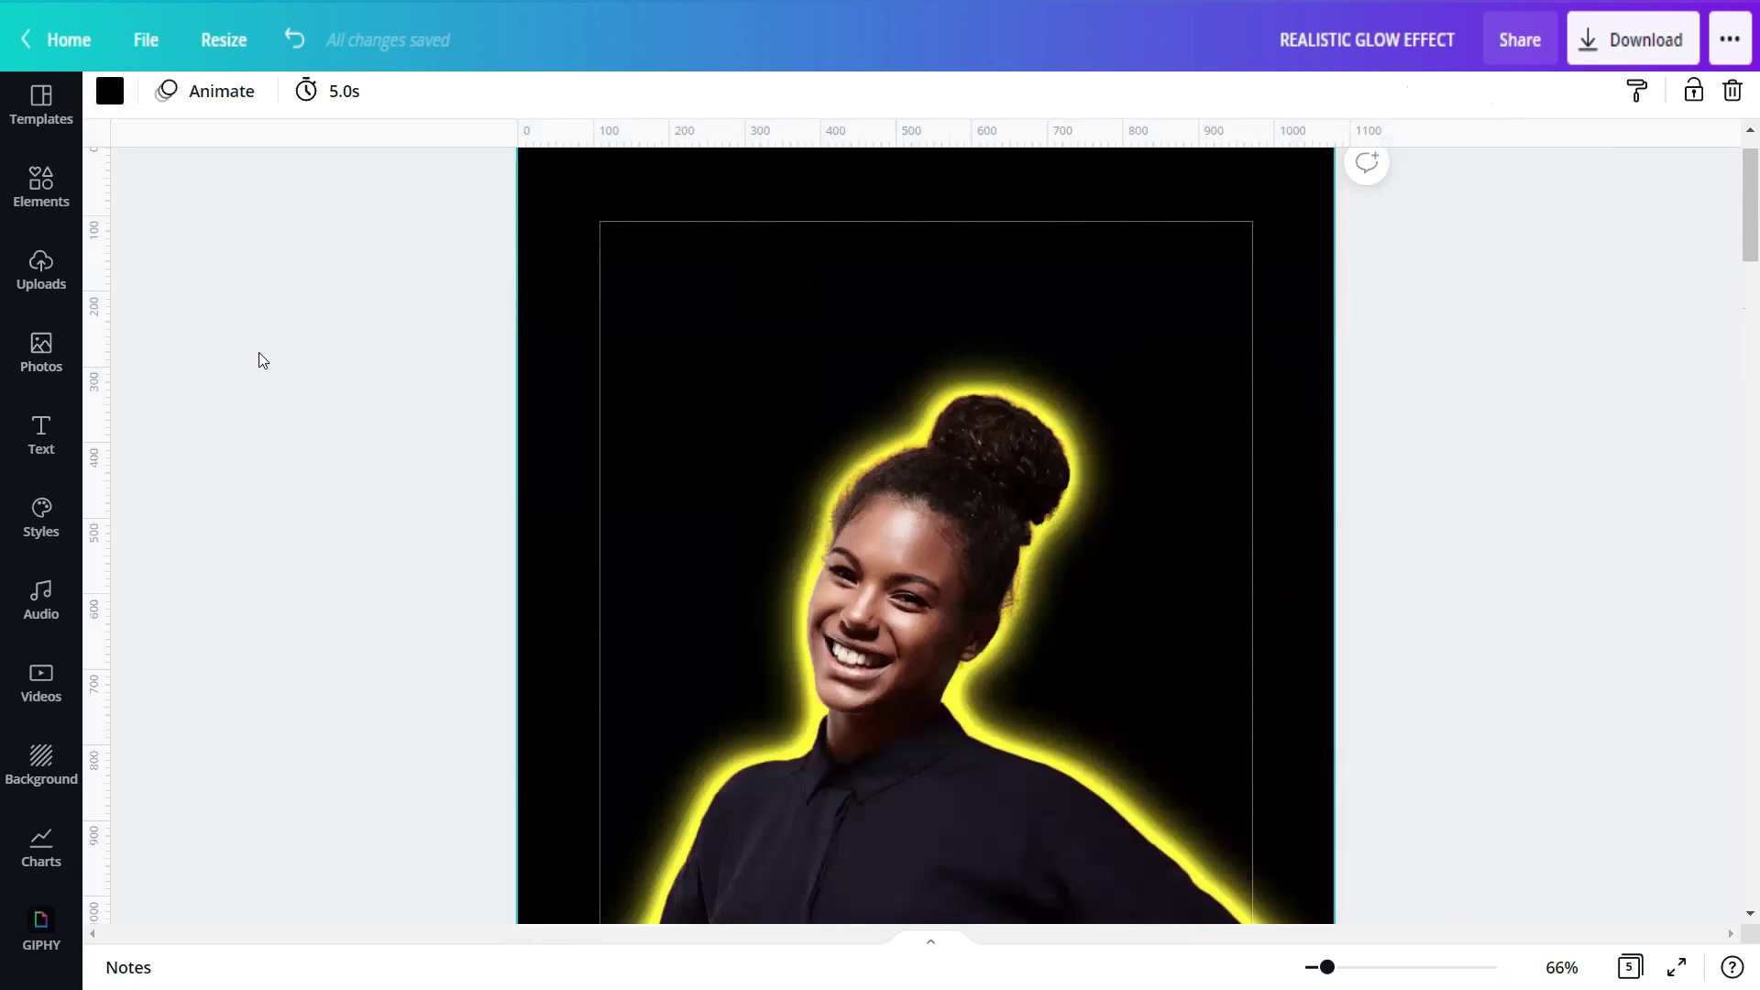
Search the graphics elements for "BLURRED DOT" and add the free pale blue-grey blurred dot to page 1.
click(57, 192)
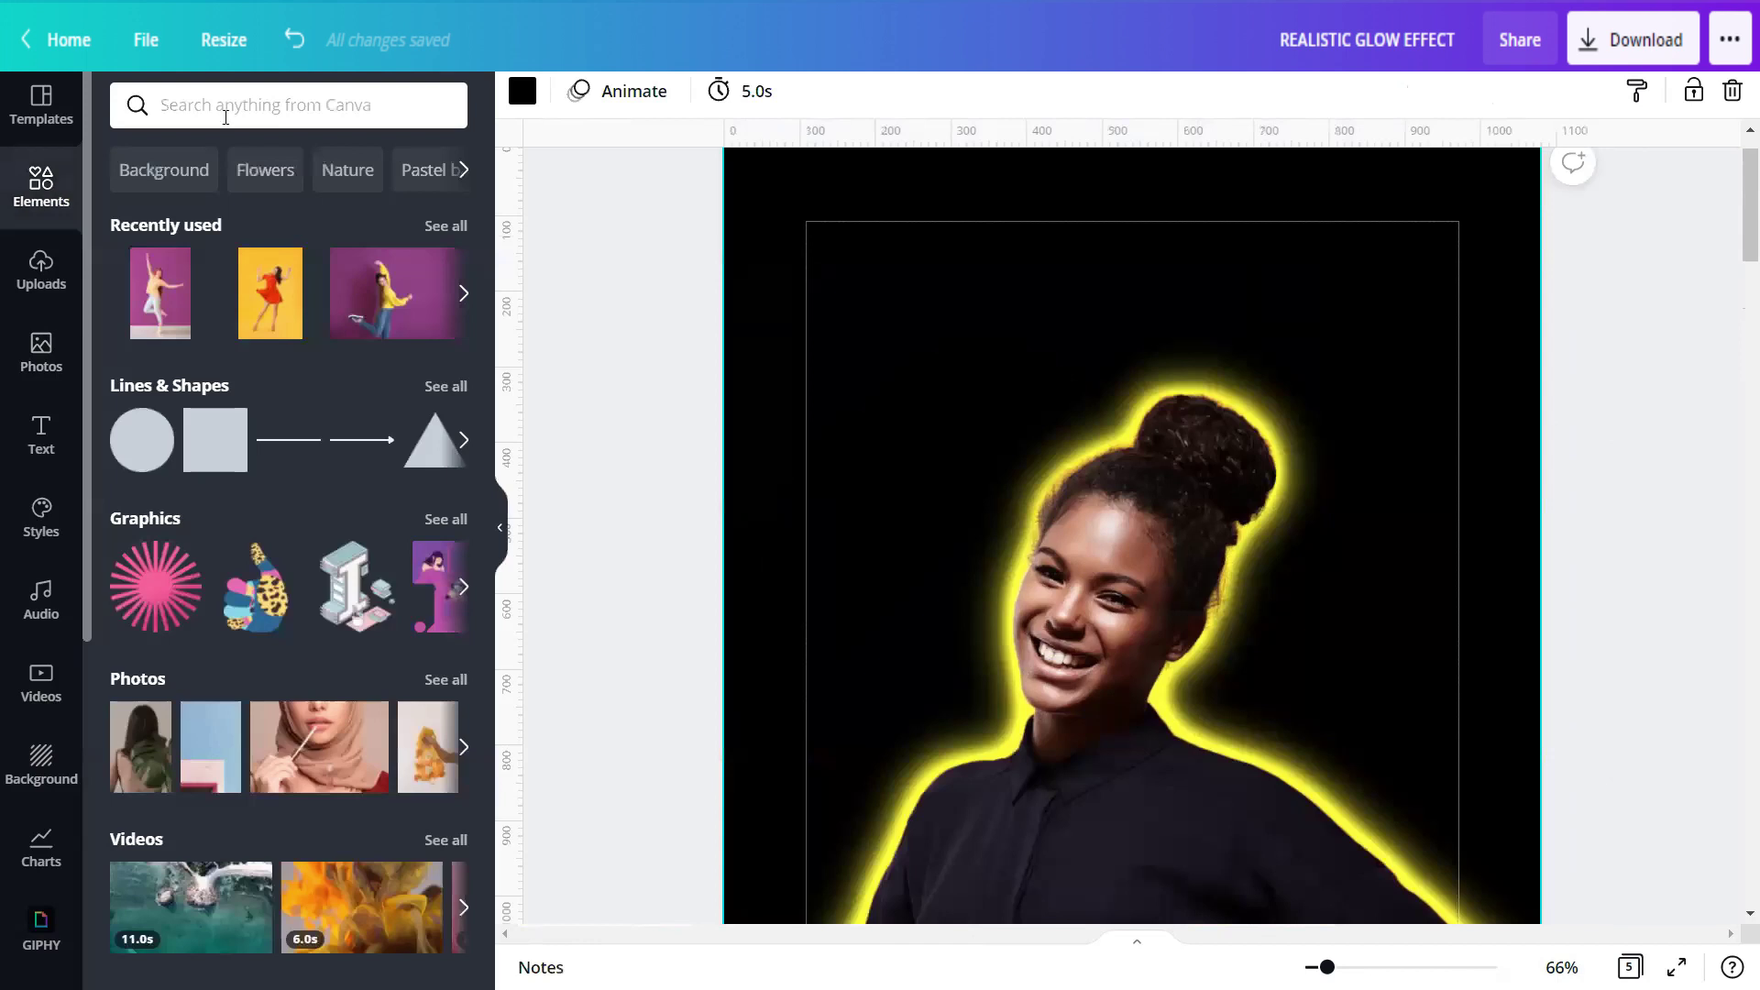
click(226, 116)
text(B)
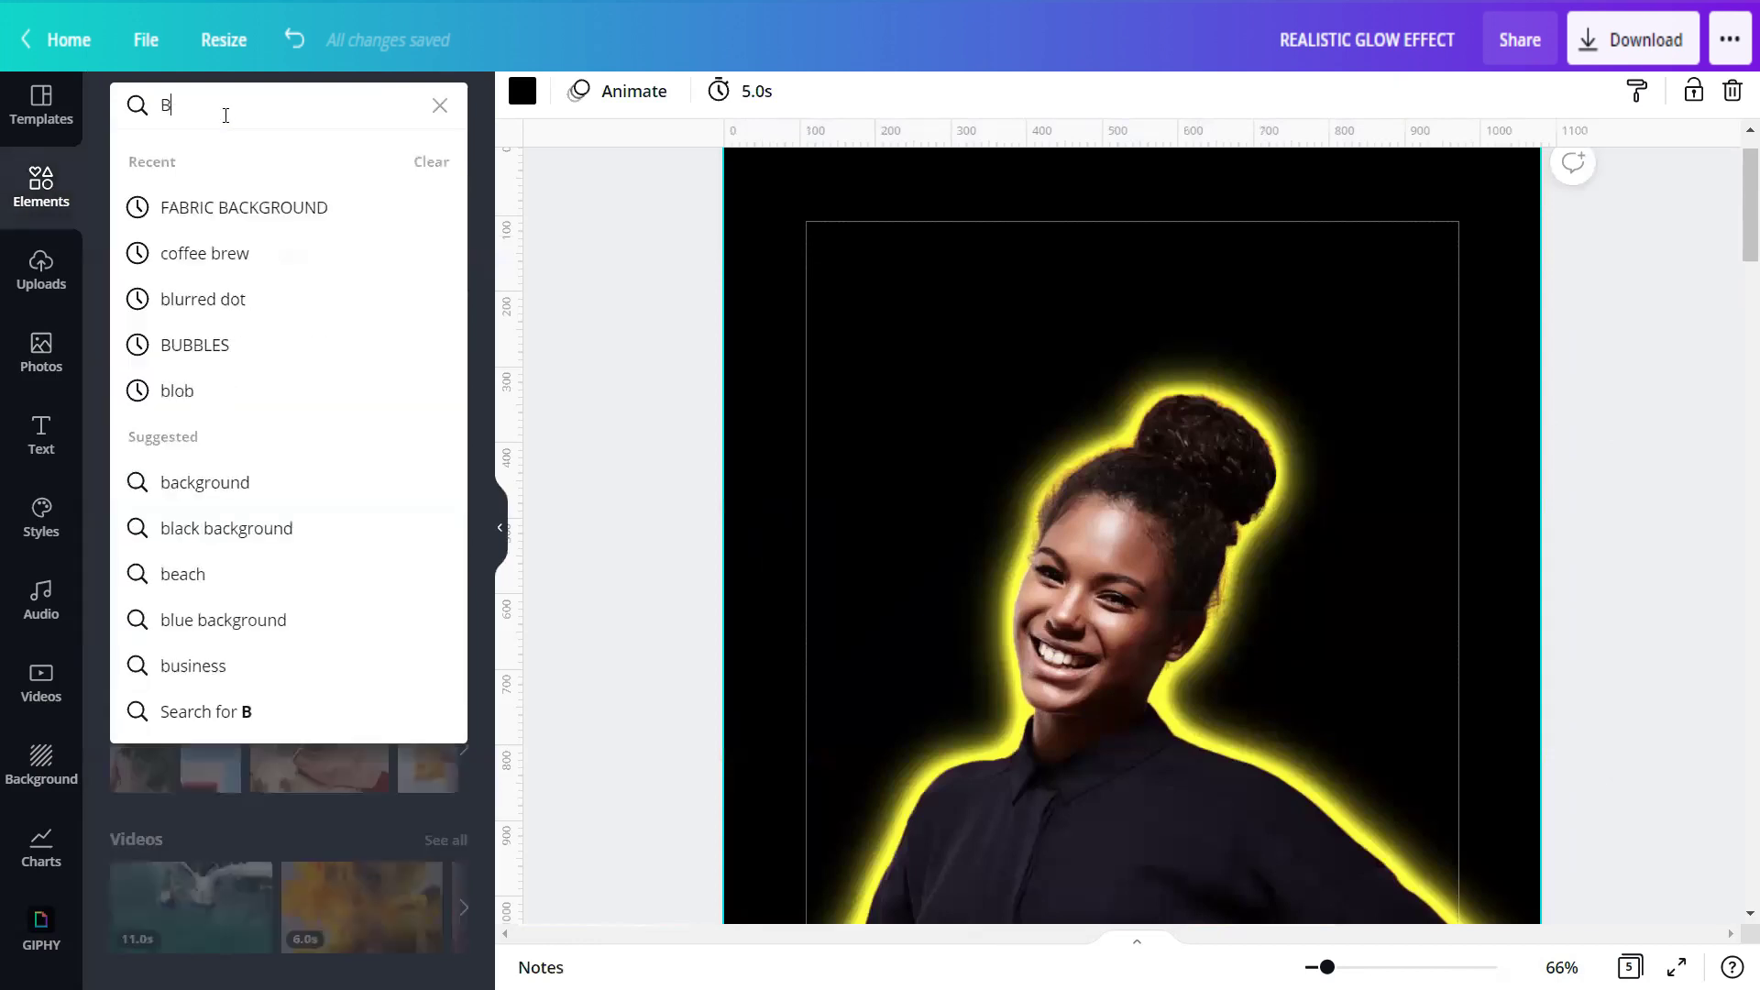
text(LURRED)
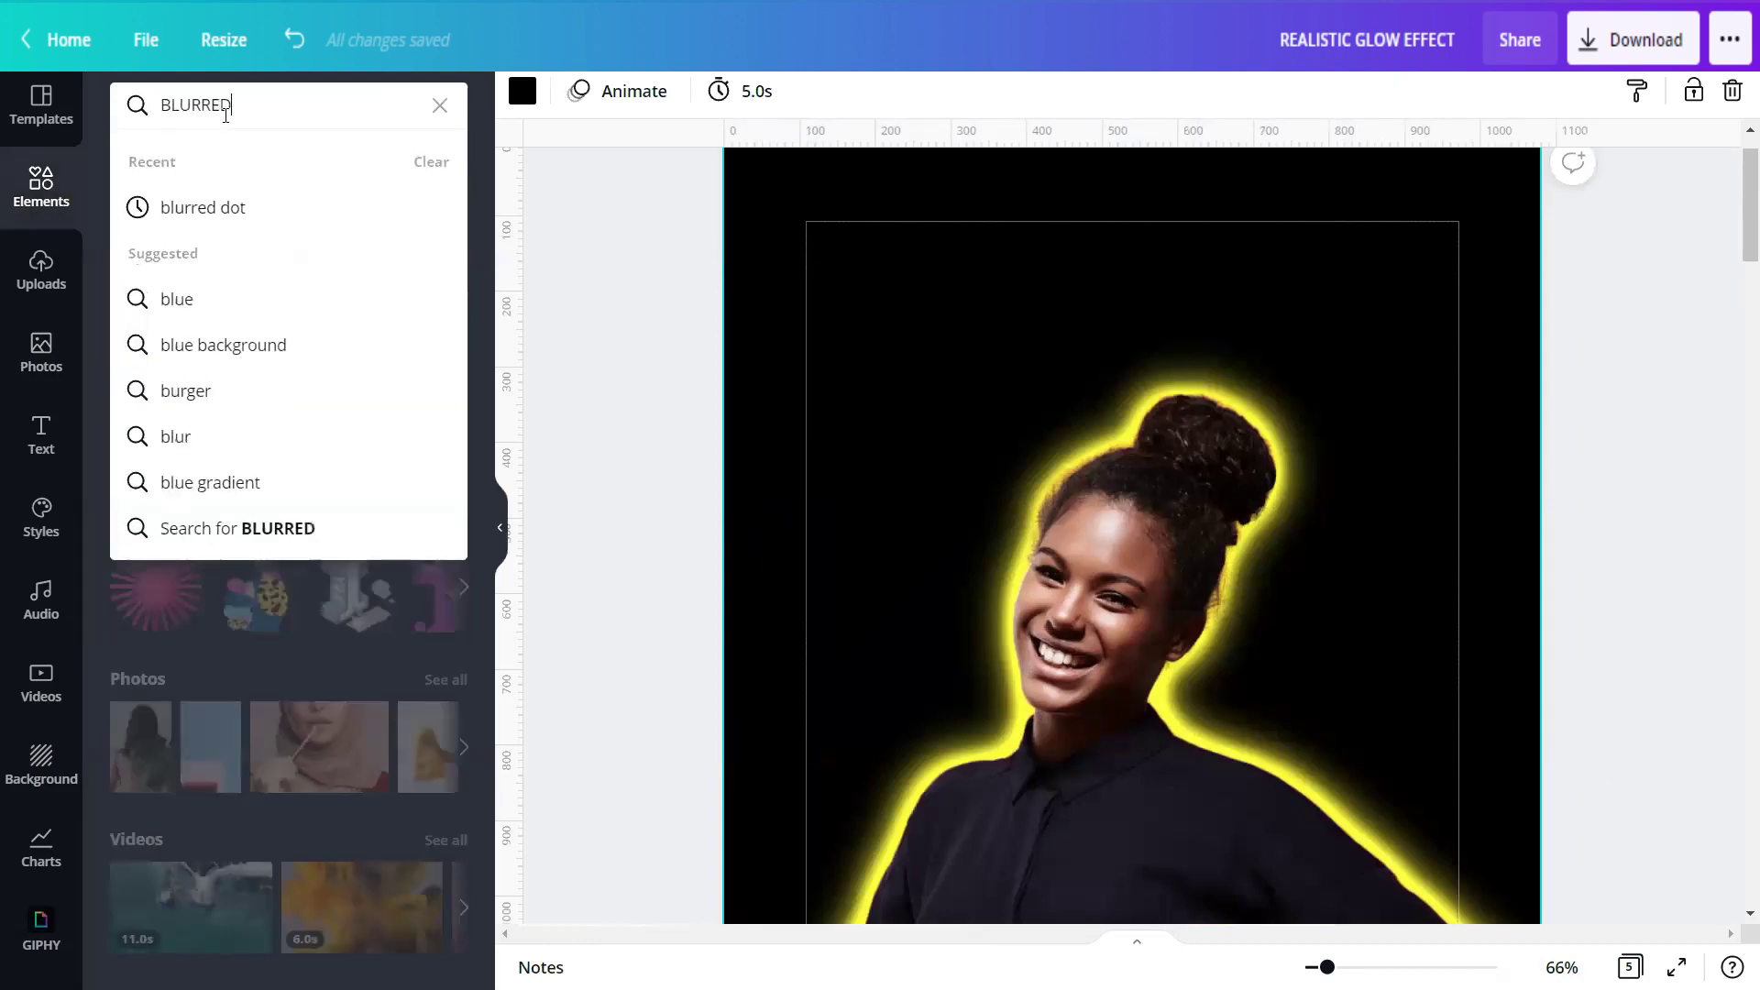
text( DOT)
key(Return)
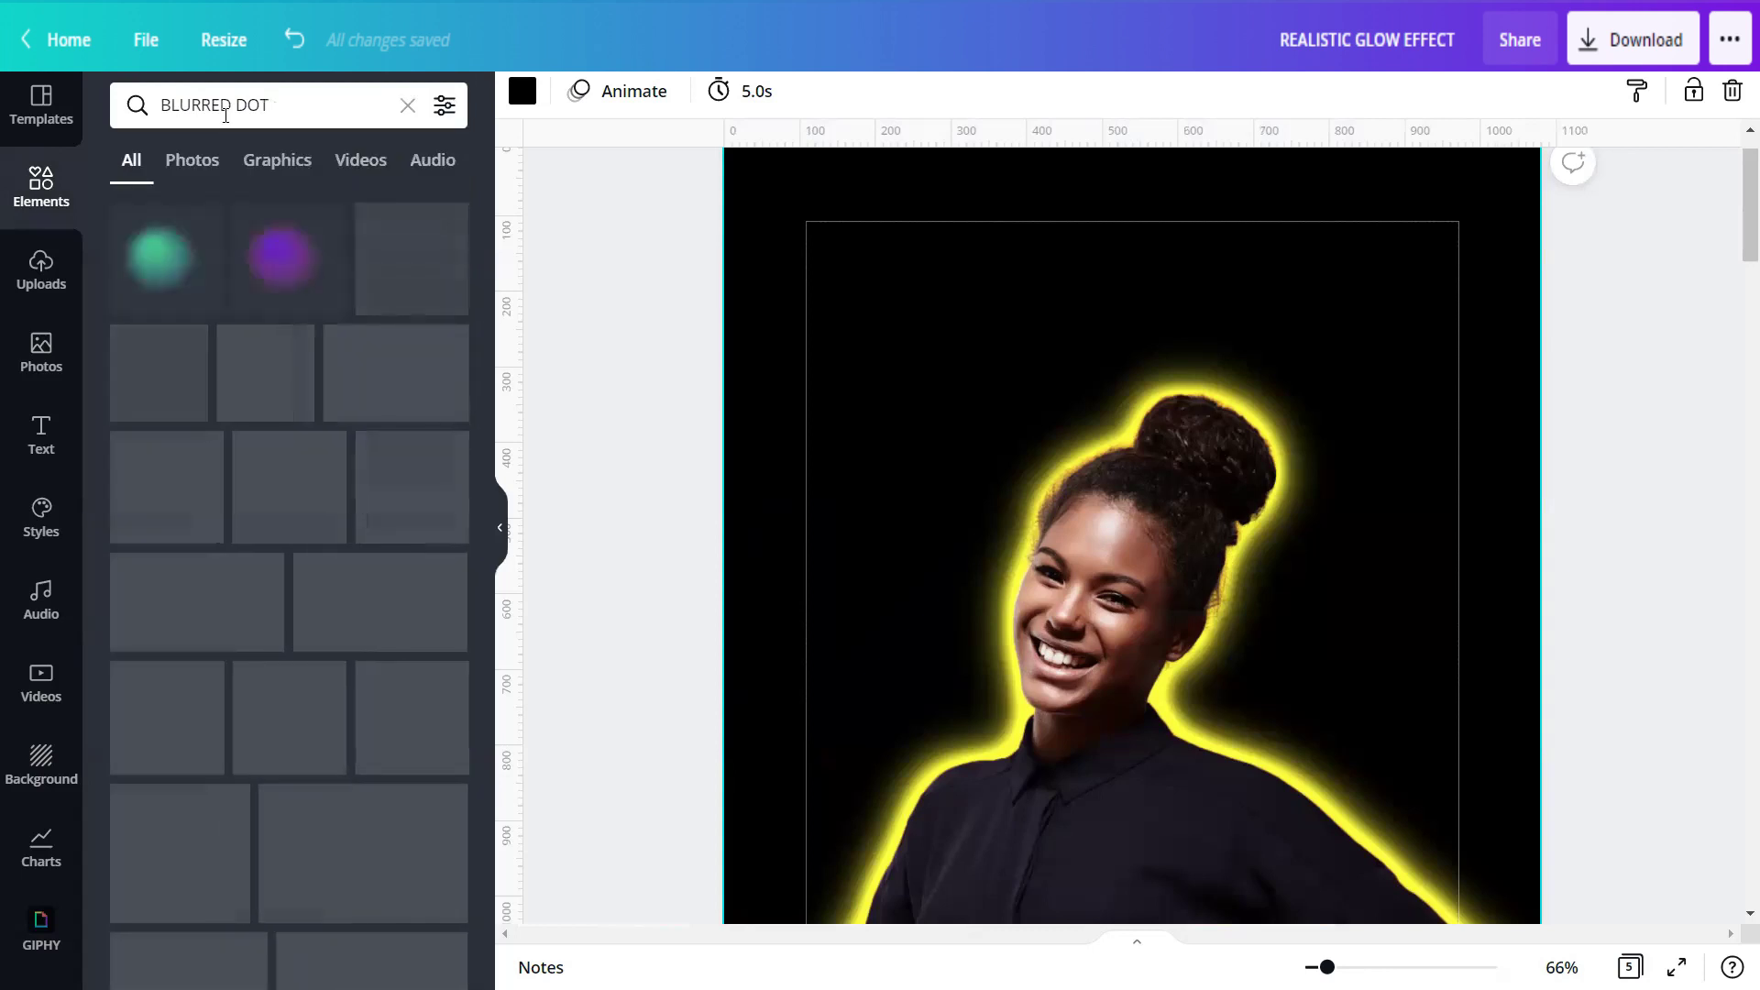
click(277, 160)
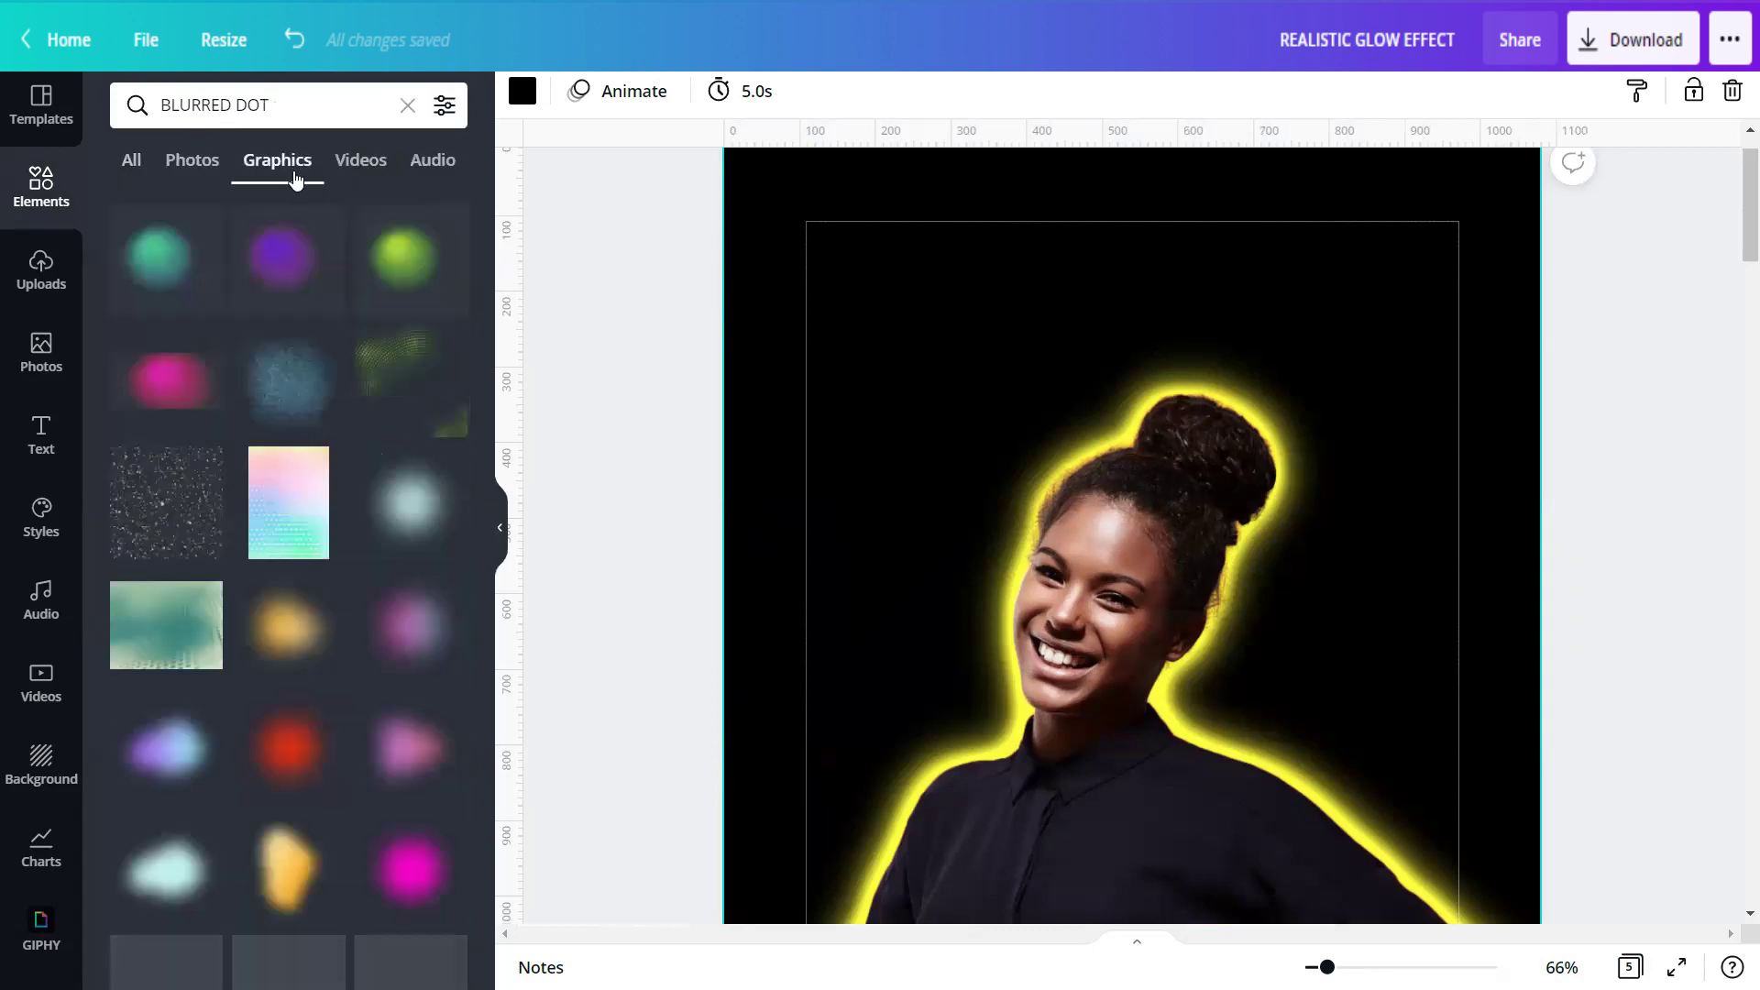
click(414, 510)
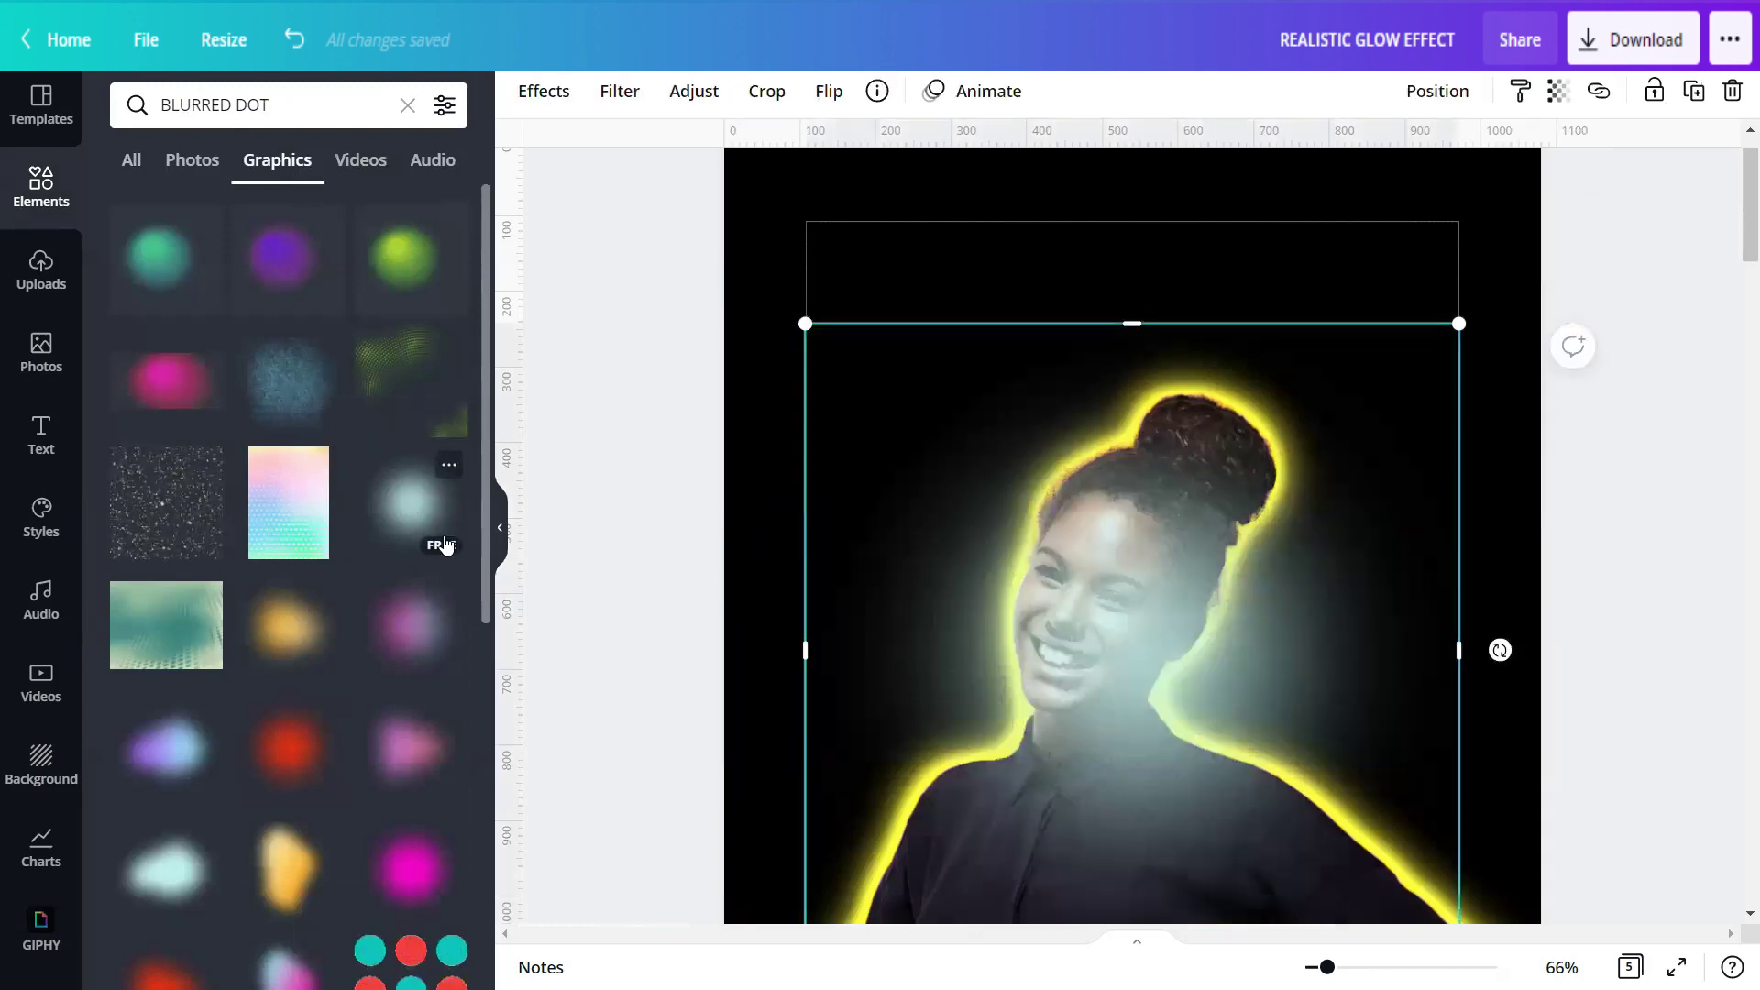
click(499, 528)
Give the blurred dot the Cherry effect from the Duotone collection.
scroll(1273, 569, down, 3)
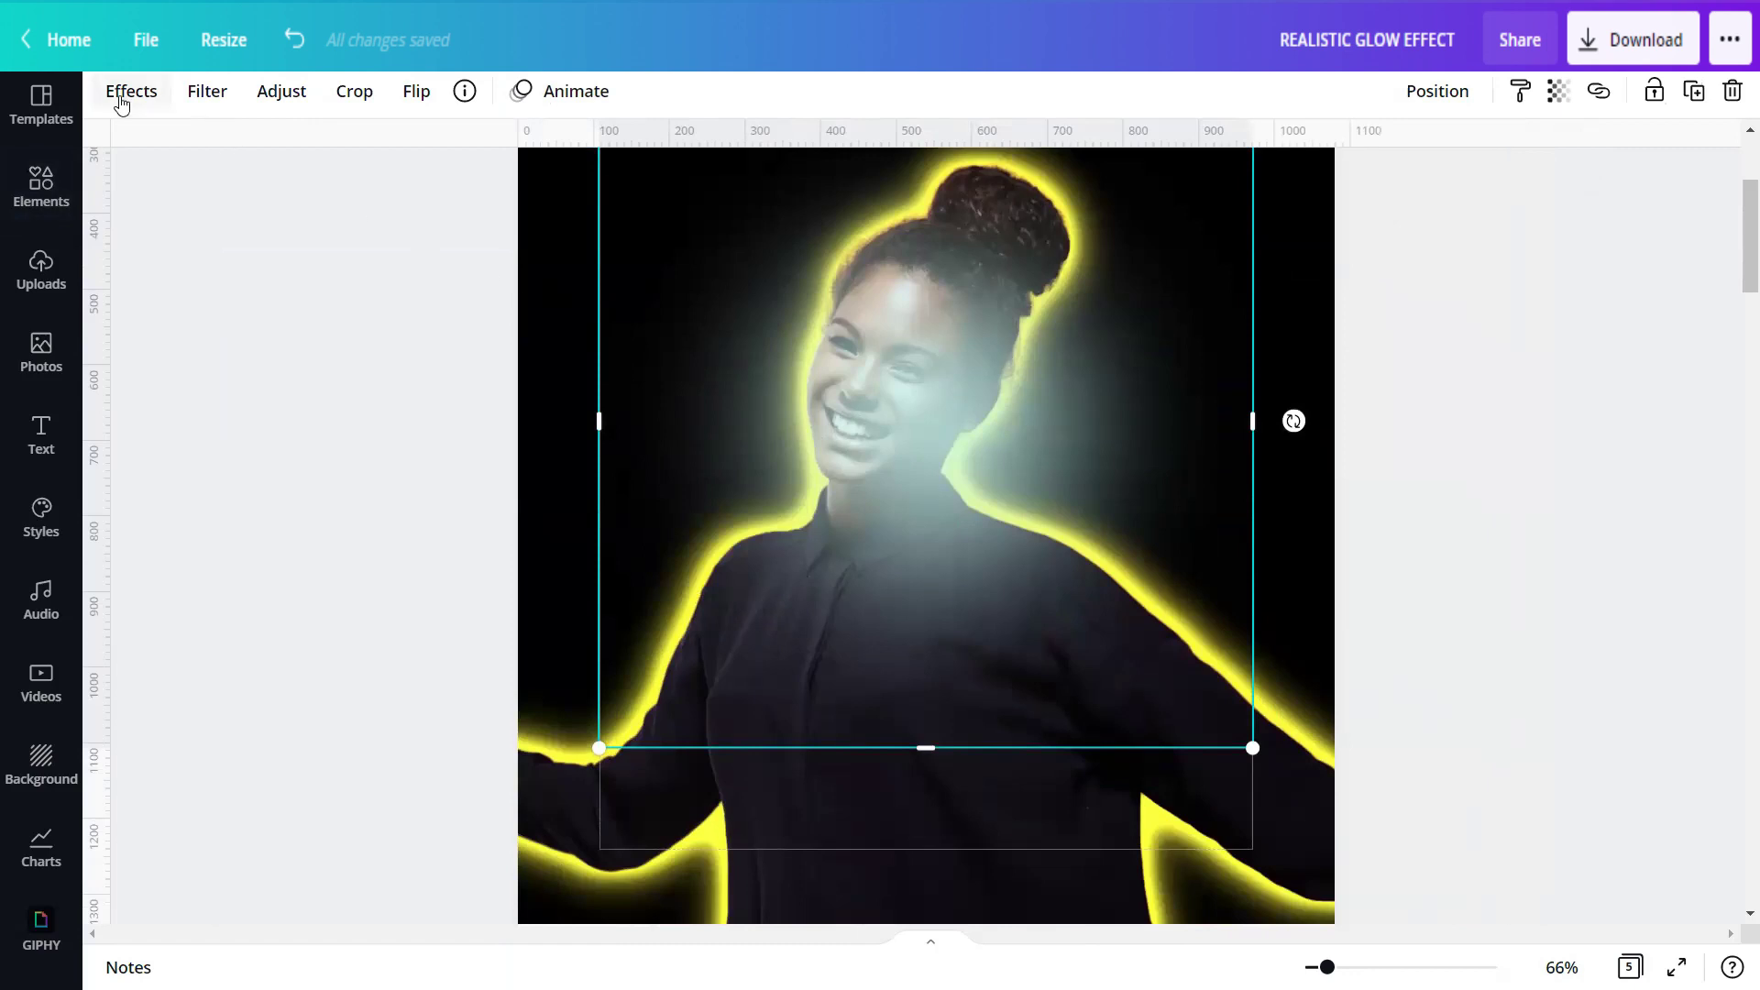
click(120, 104)
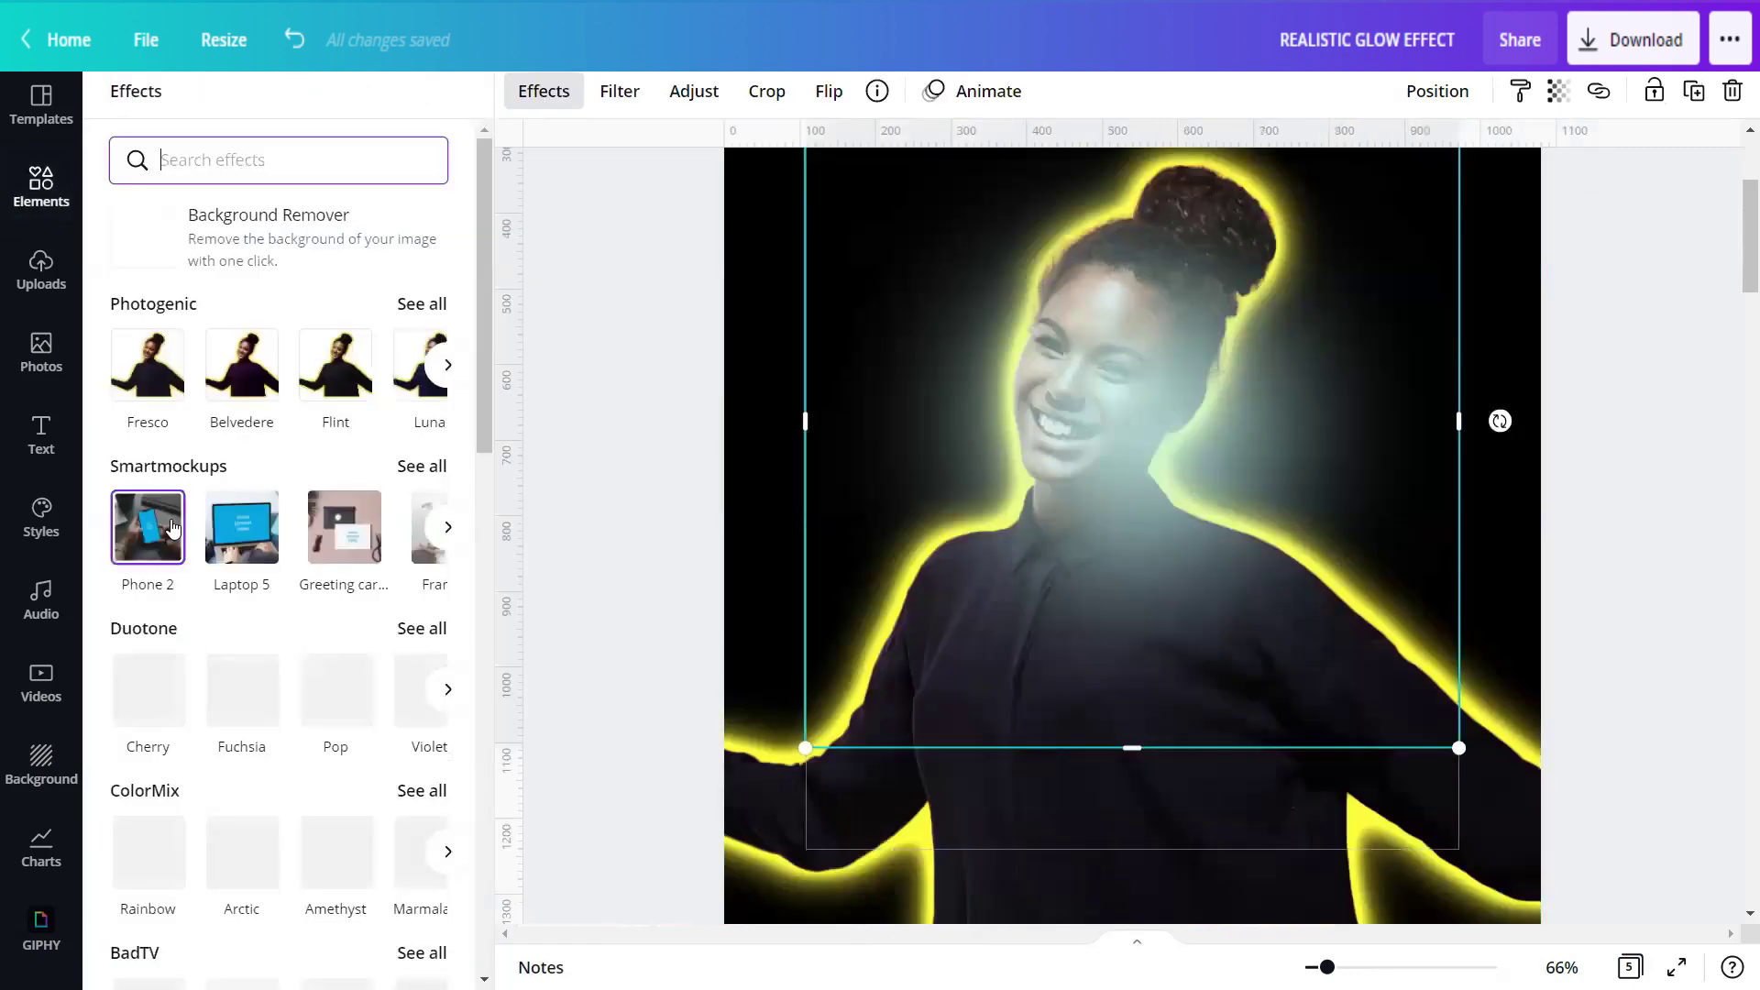
scroll(171, 525, down, 2)
click(422, 514)
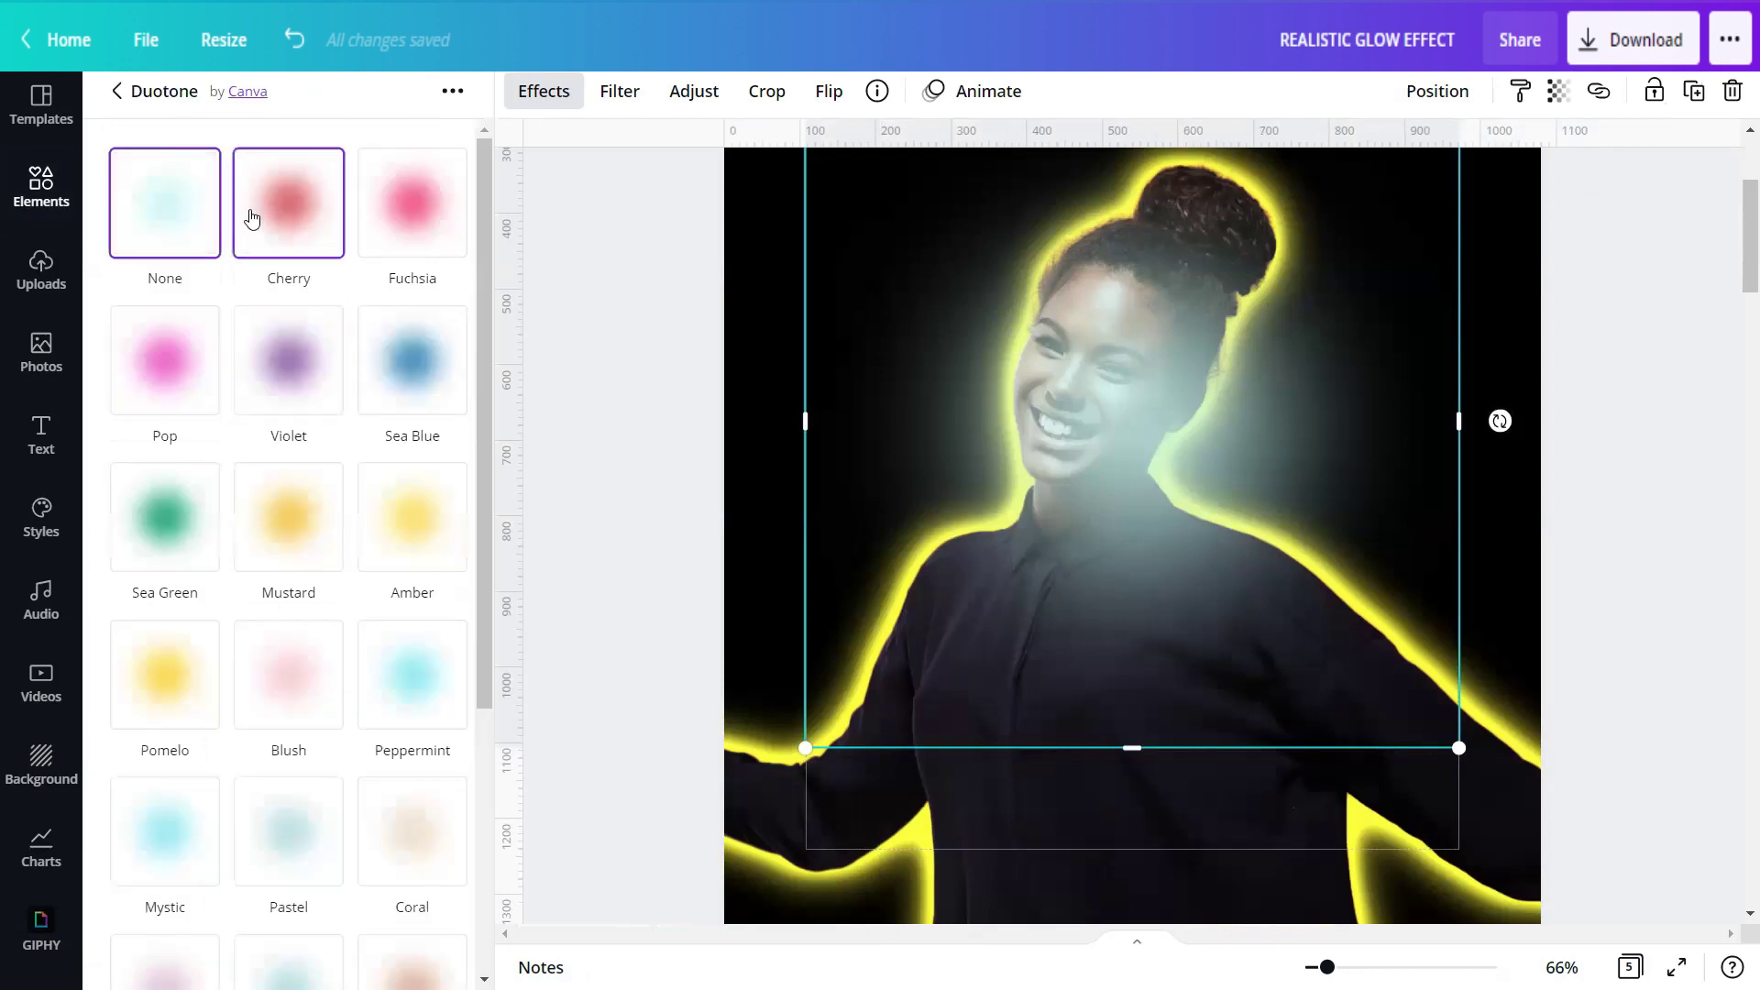
click(252, 218)
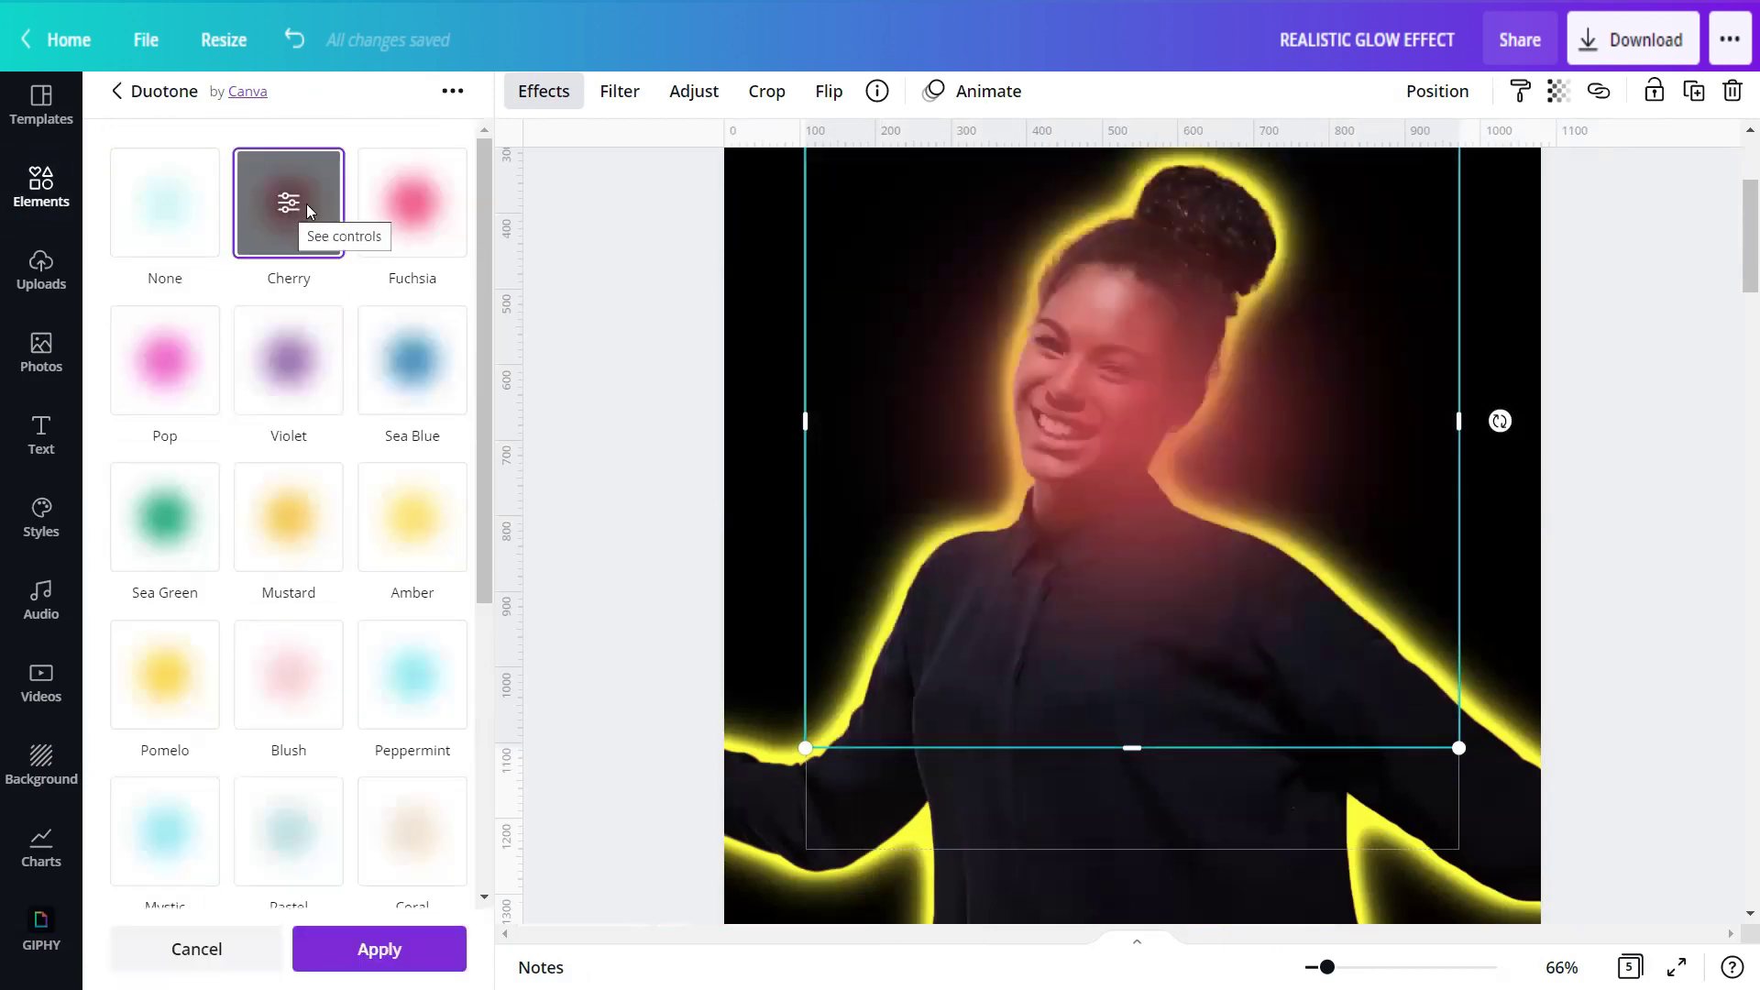
Set both the highlights and shadows of the dot's Duotone effect to golden yellow, and apply the effect.
click(306, 204)
click(444, 179)
click(561, 373)
click(445, 266)
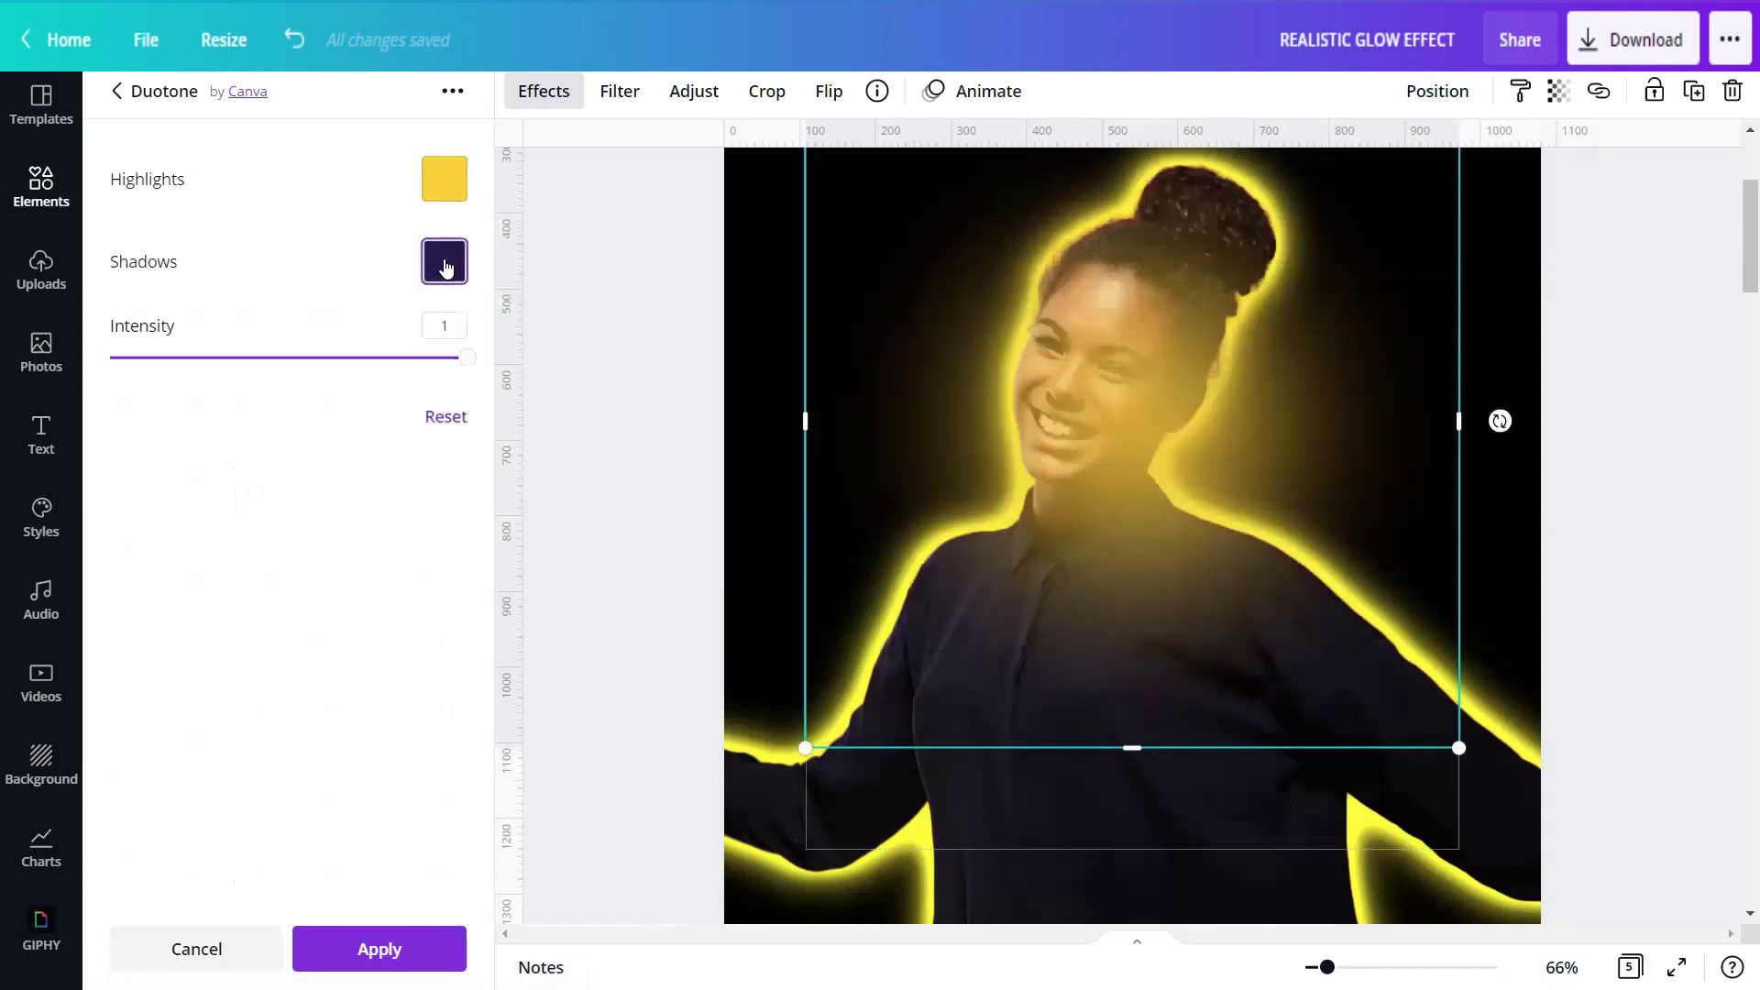
click(562, 455)
click(305, 493)
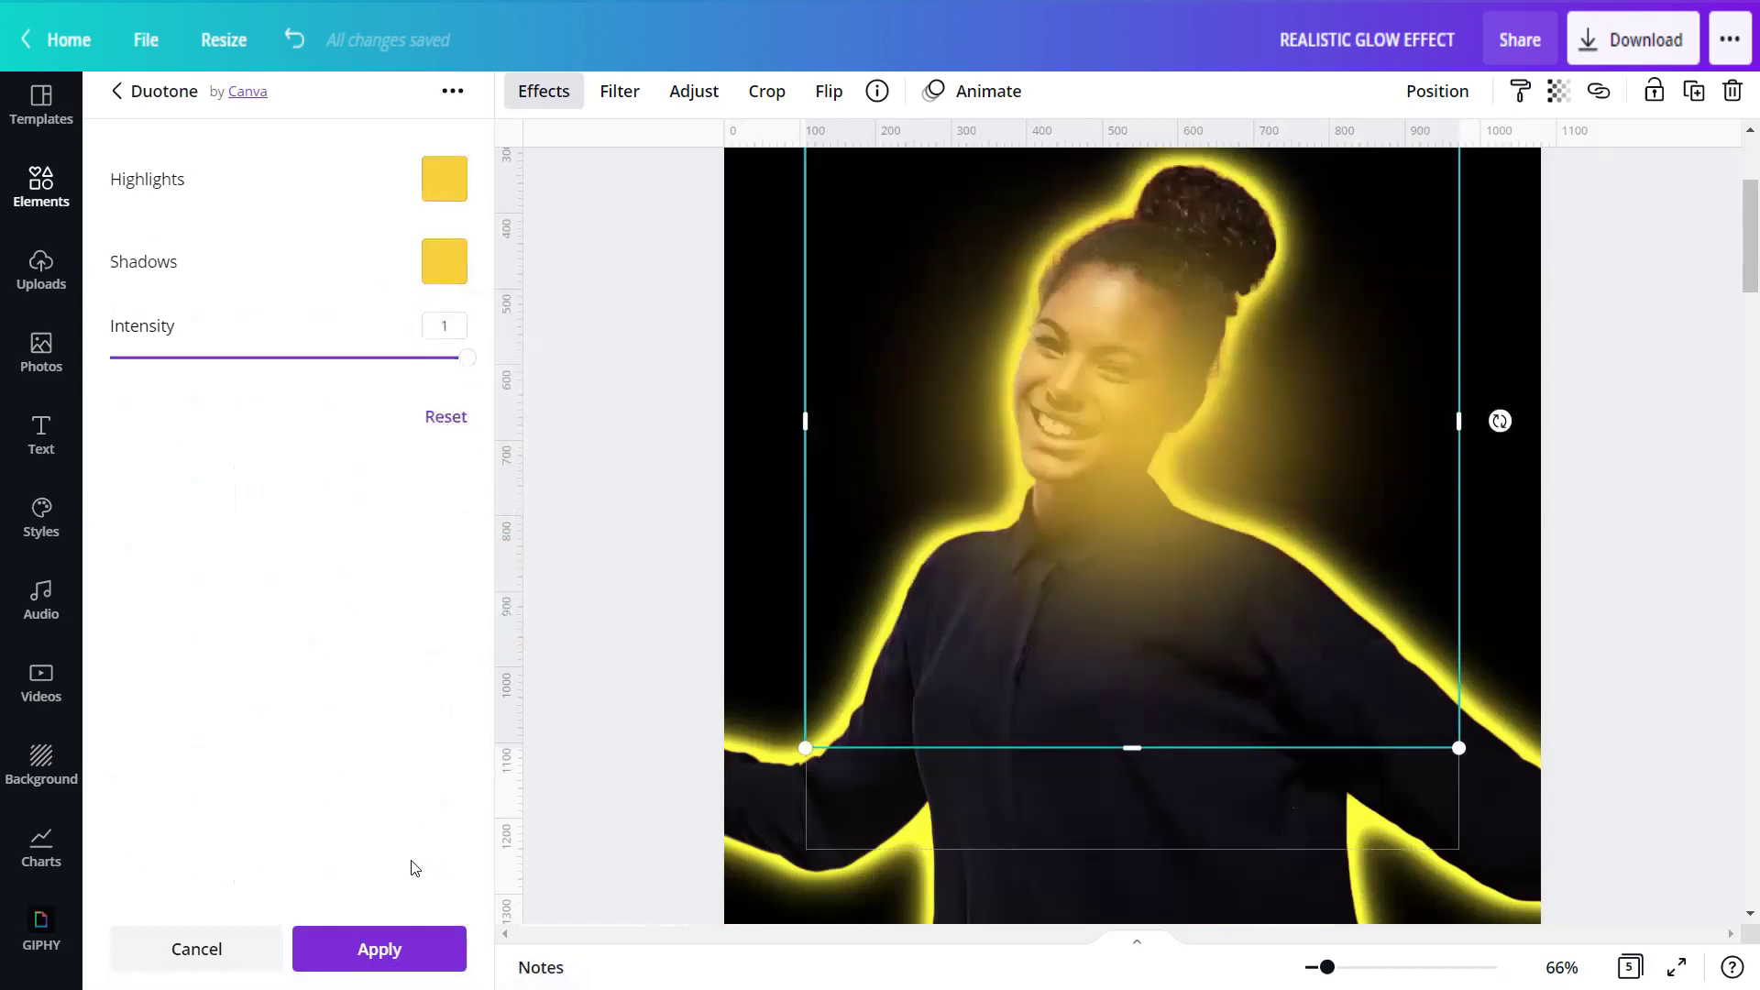
click(415, 959)
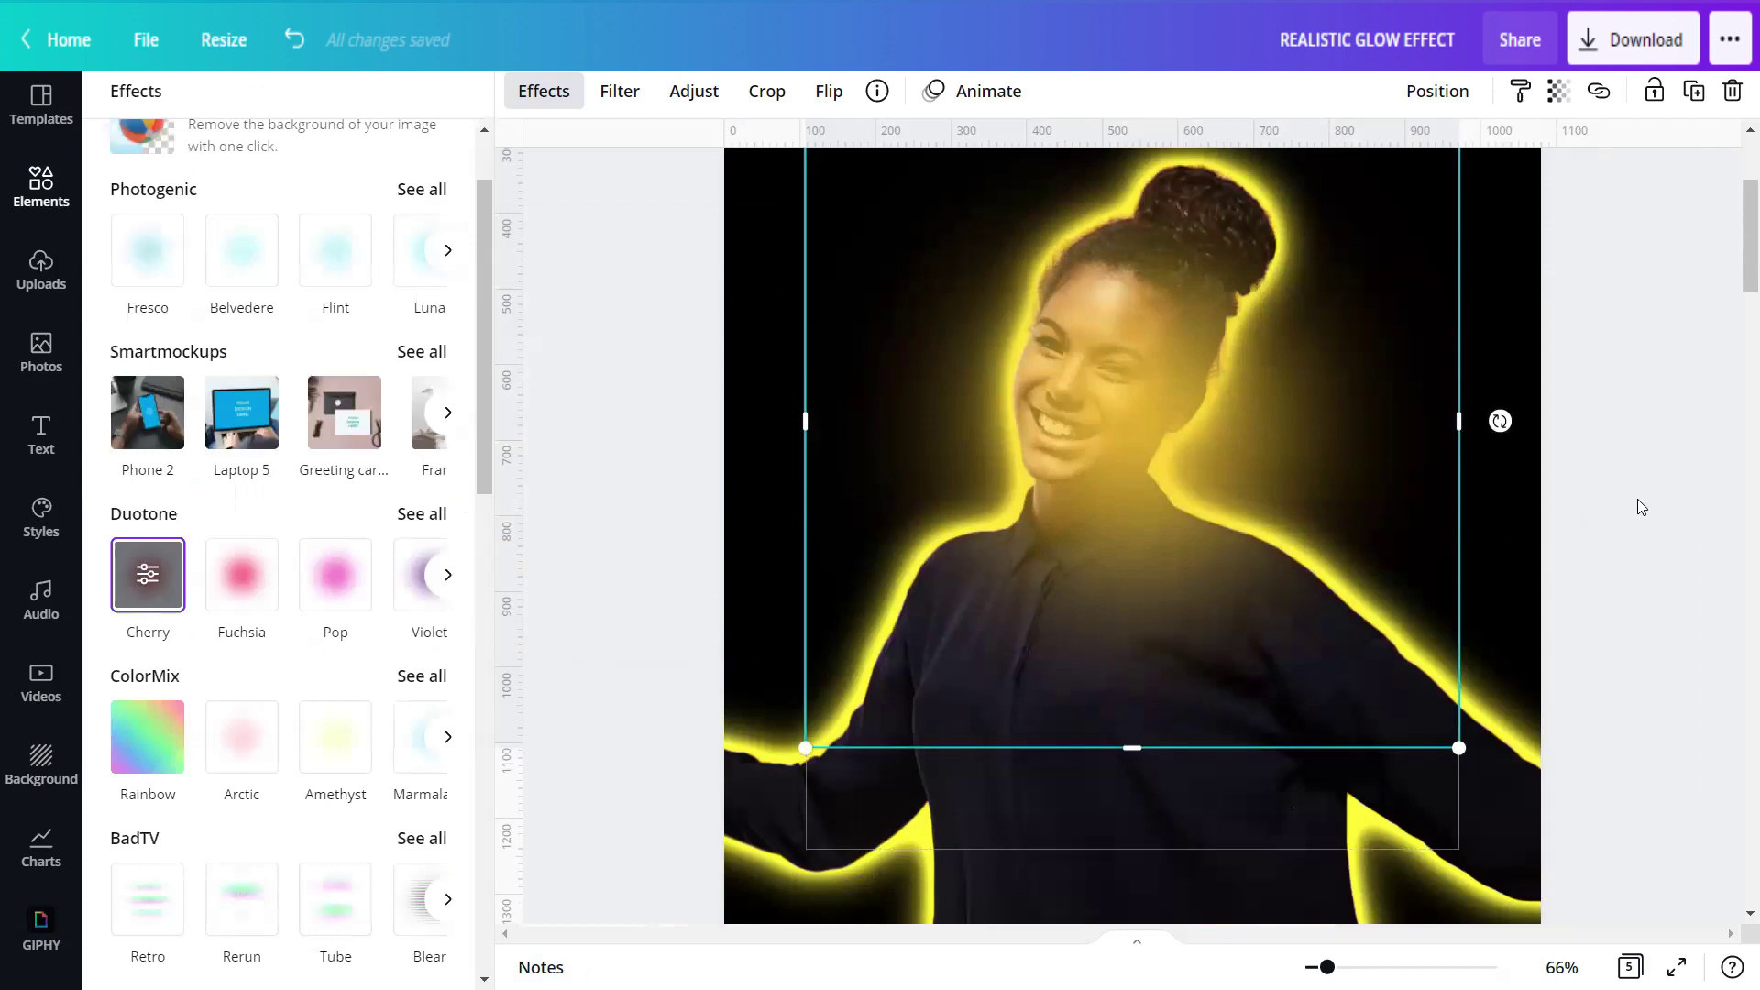
key(Escape)
Enlarge the yellow blurred dot until it extends past both sides of page 1, and centre it over the woman.
scroll(1628, 499, up, 2)
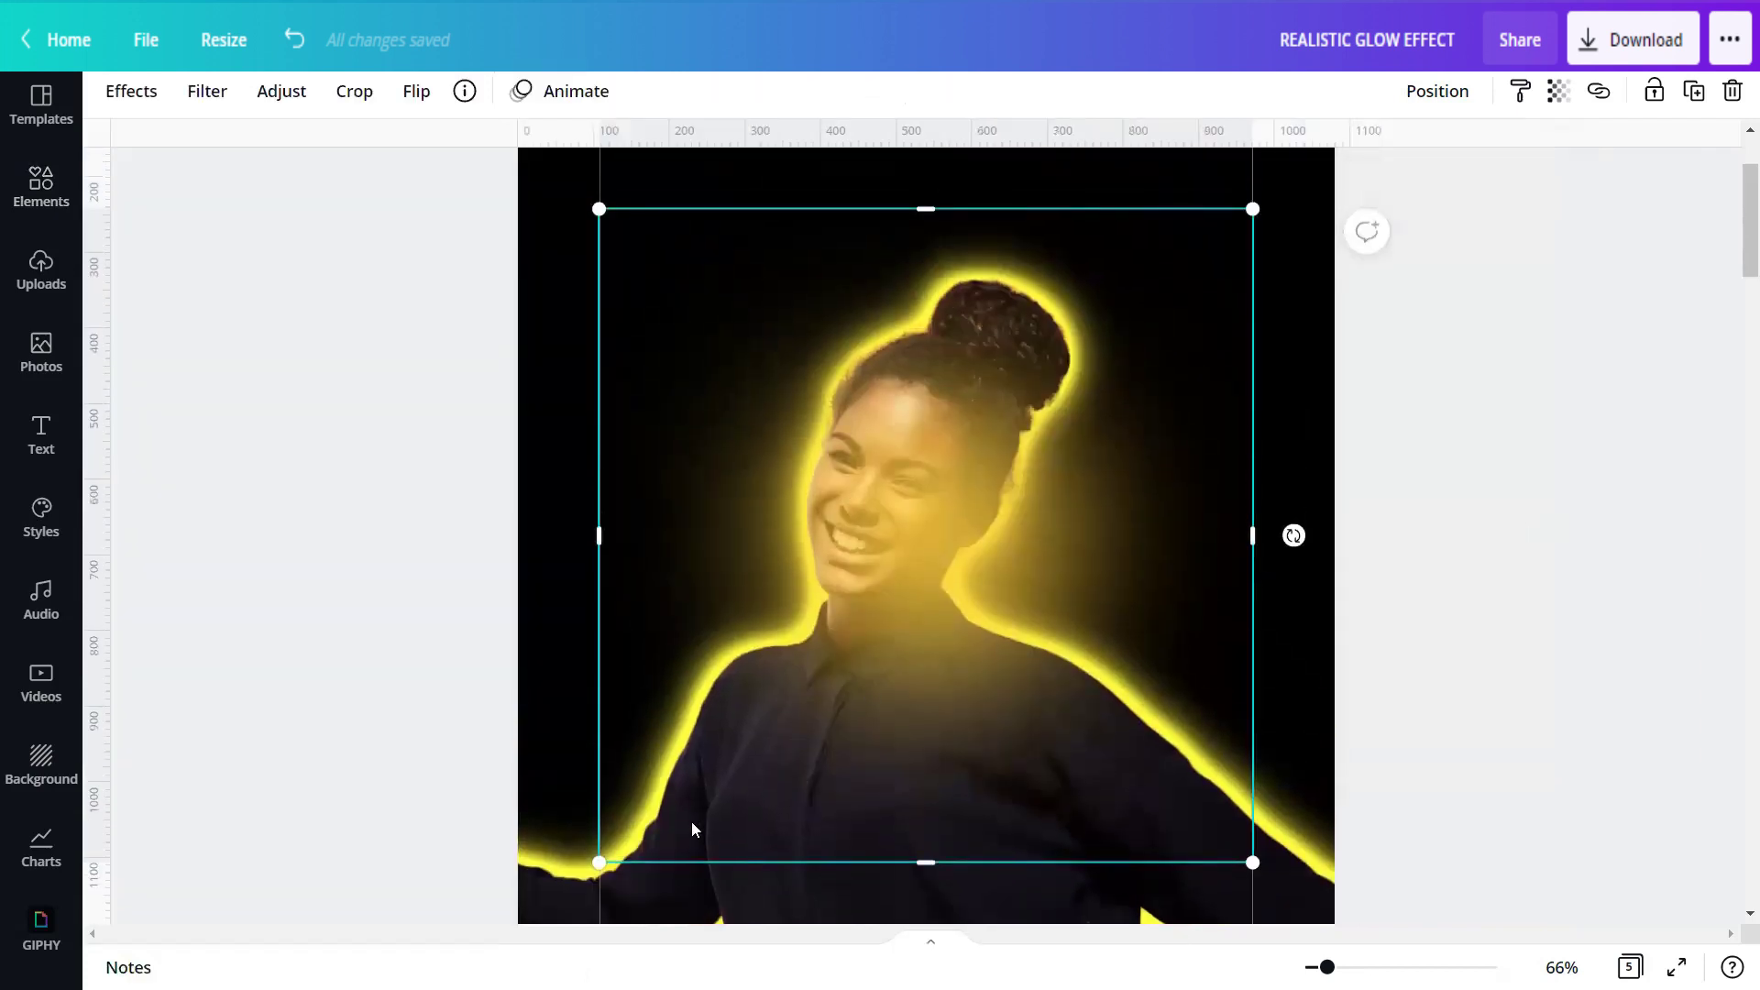
drag(593, 864, 367, 963)
drag(1252, 203, 1485, 82)
drag(974, 645, 978, 672)
Send the yellow blurred dot to the back, behind the glowing cutout, and view the whole composition.
right_click(964, 563)
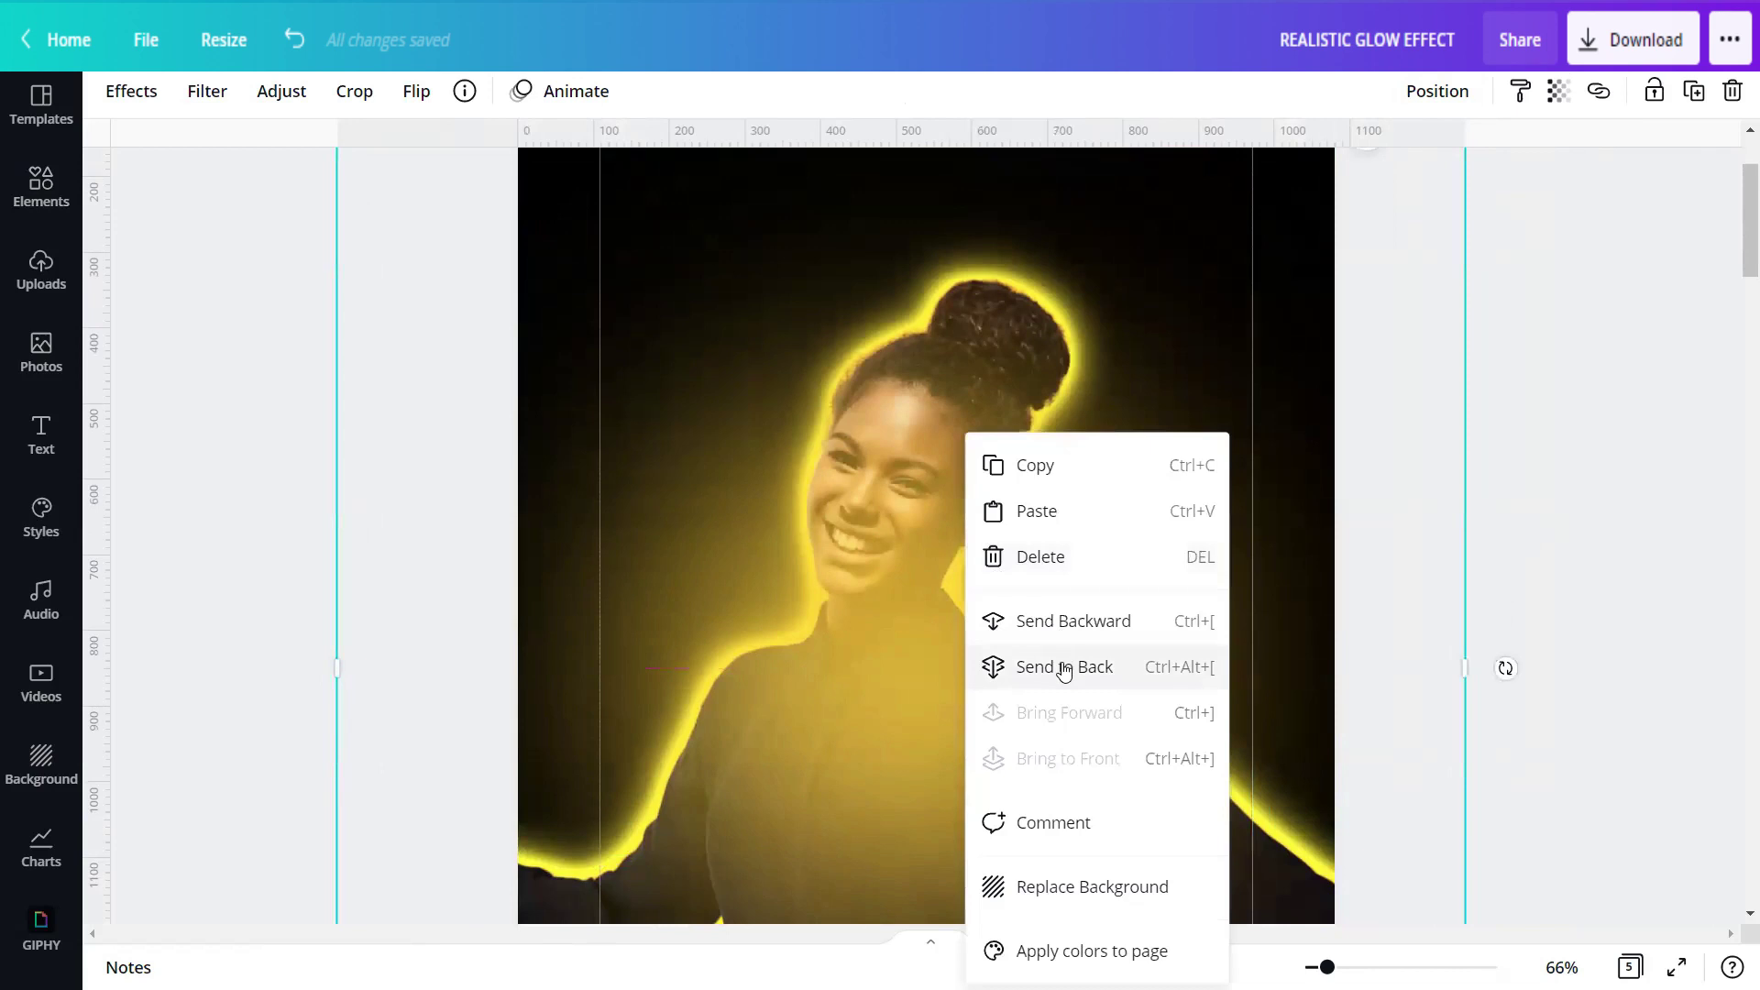
click(1063, 669)
click(1632, 647)
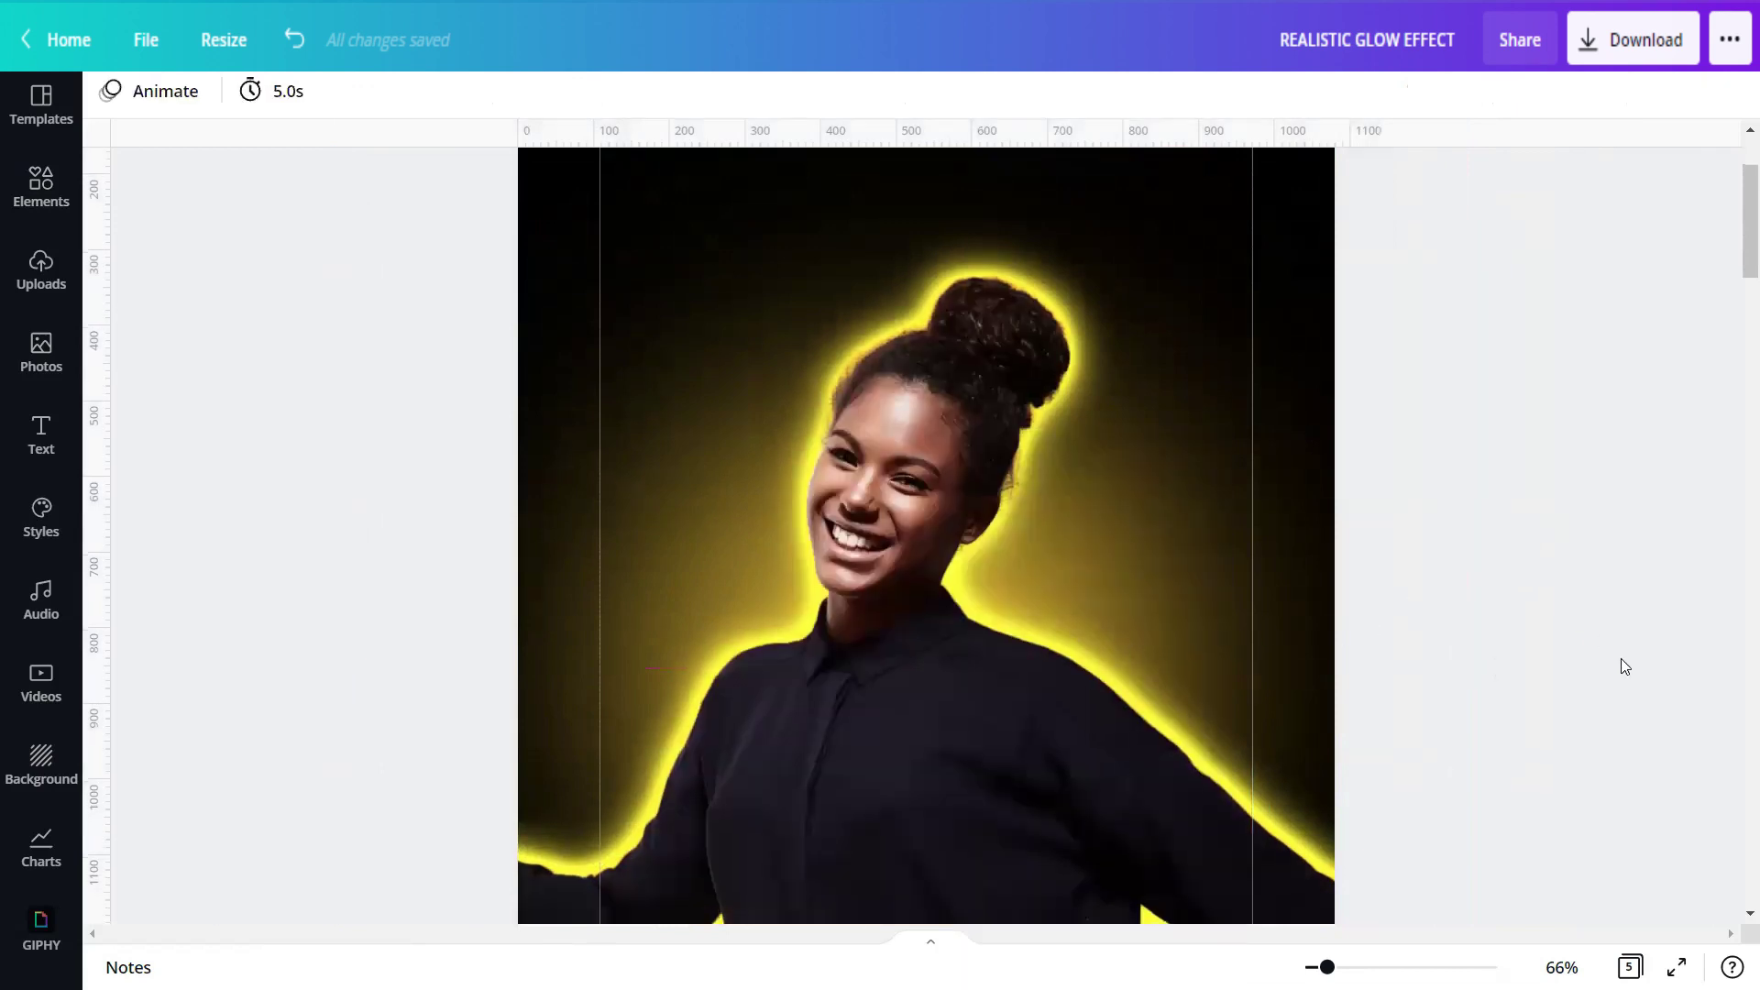
scroll(1624, 666, down, 2)
scroll(1521, 607, down, 3)
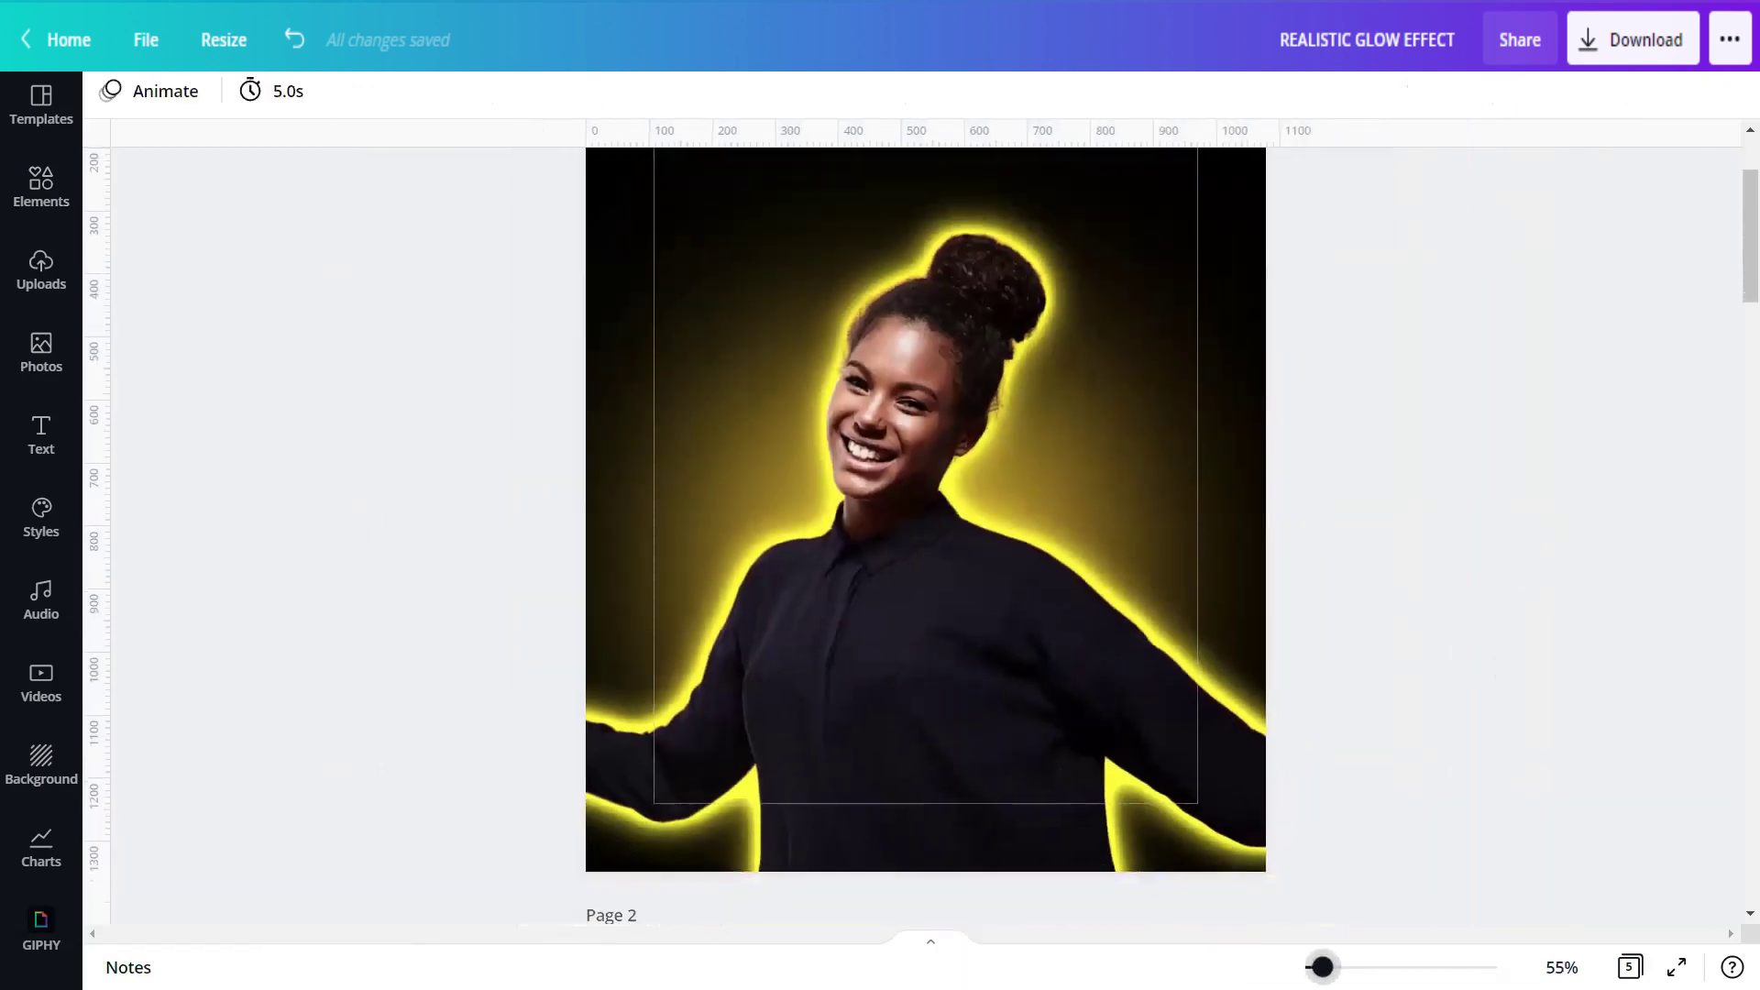